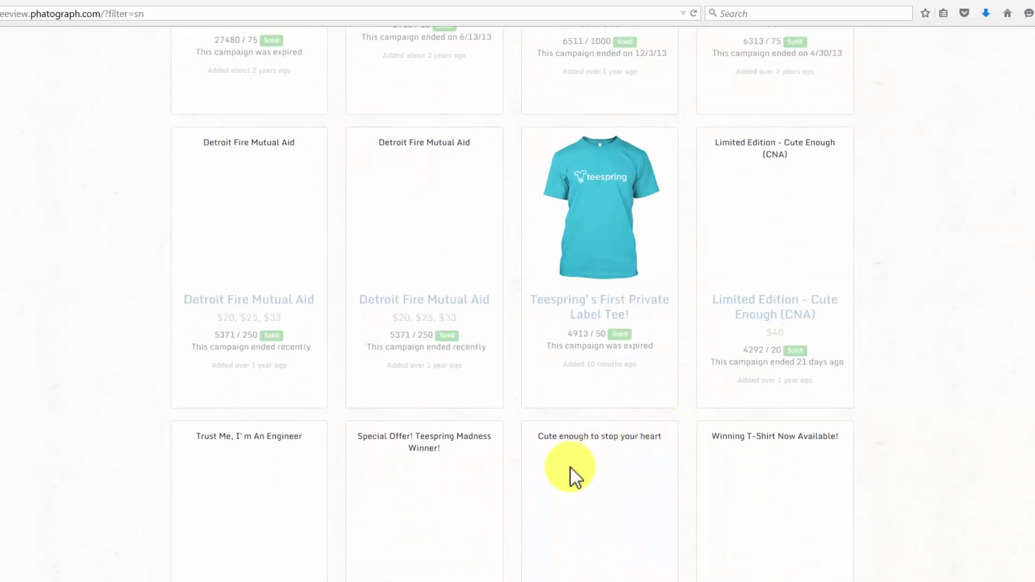
Look through the Teespring campaigns listed on the Teeview page
scroll(563, 473, "down", 1)
scroll(563, 472, "up", 10)
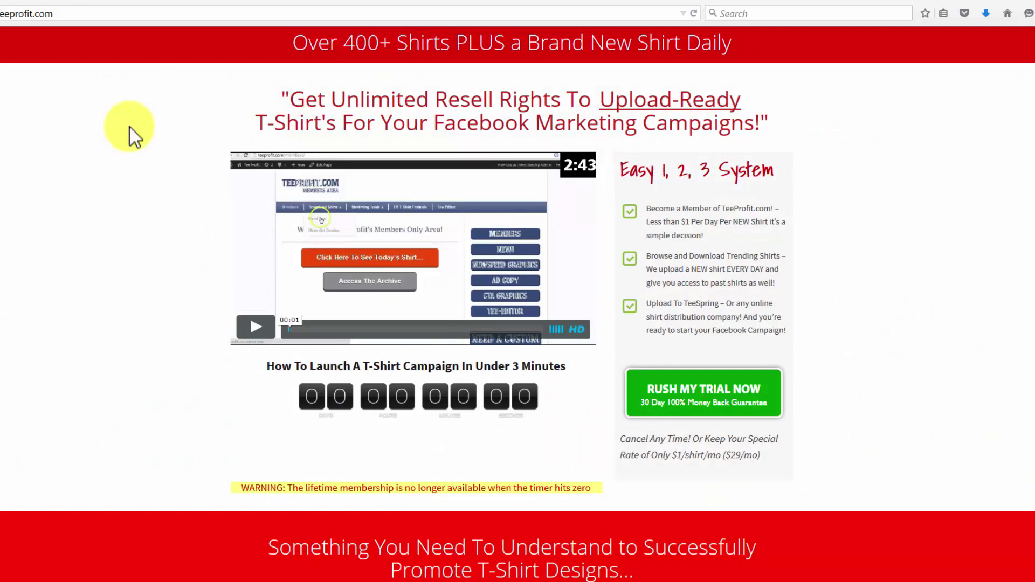
Examine the TeeProfit sales page, from the introduction and testimonial to the gallery of ready-made shirt designs
scroll(130, 128, "down", 6)
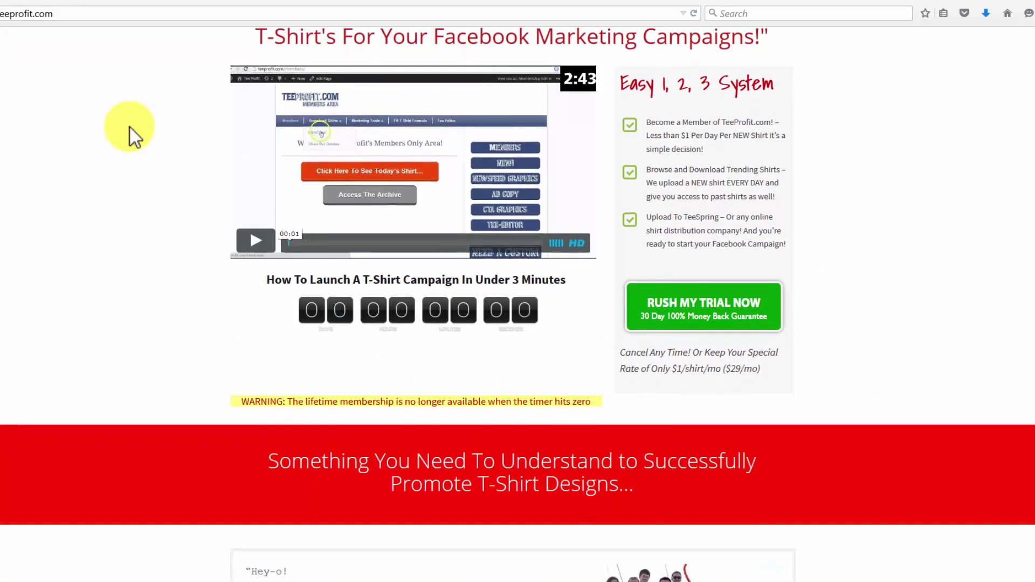
scroll(129, 127, "down", 11)
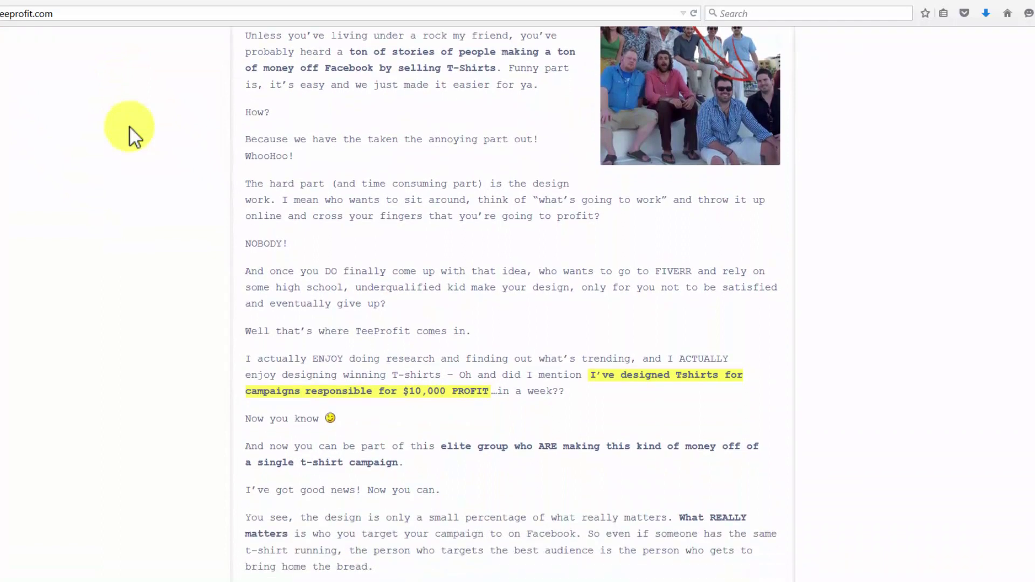
scroll(131, 128, "down", 10)
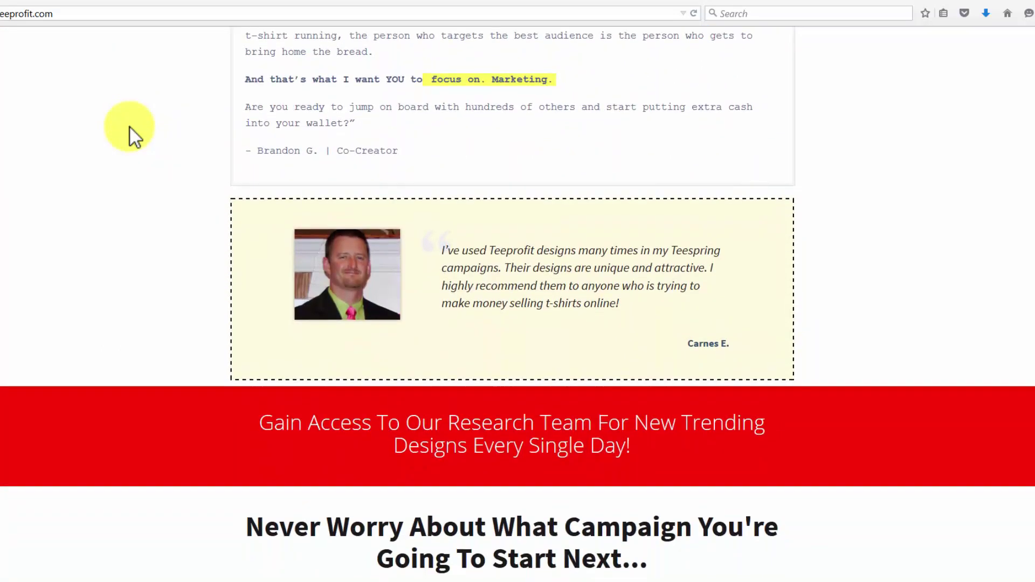
scroll(130, 128, "down", 8)
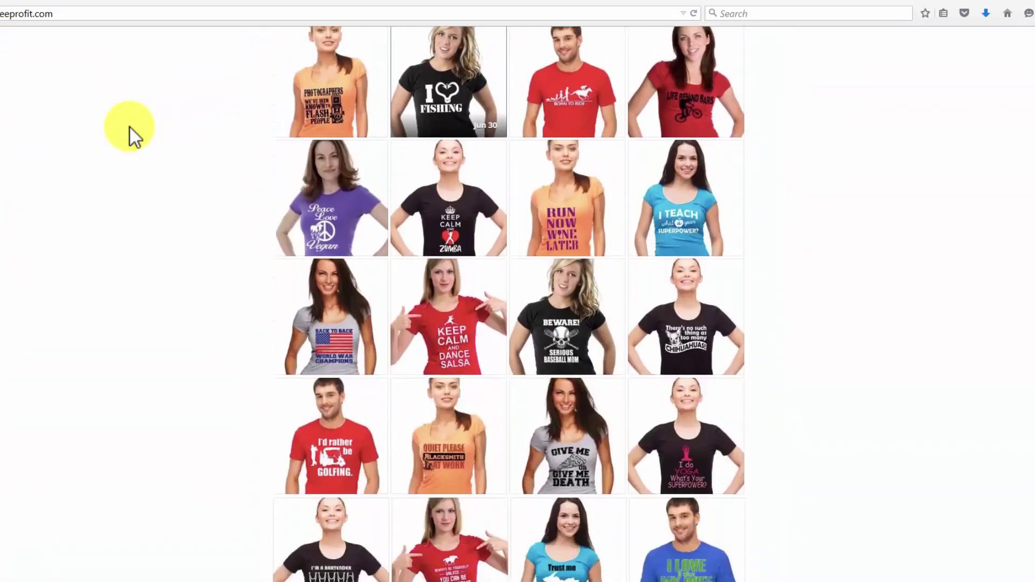
scroll(129, 127, "down", 8)
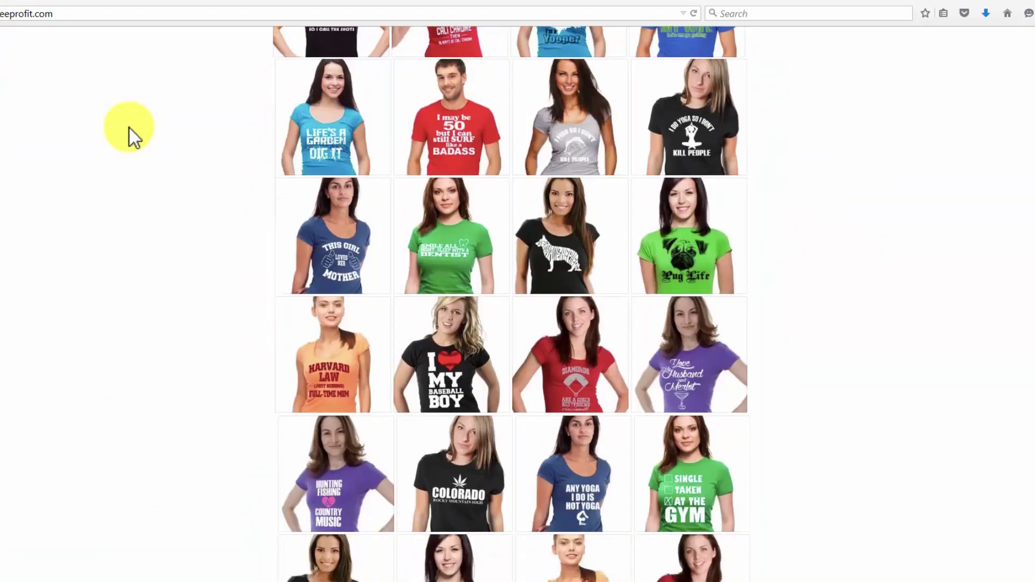
scroll(128, 130, "down", 13)
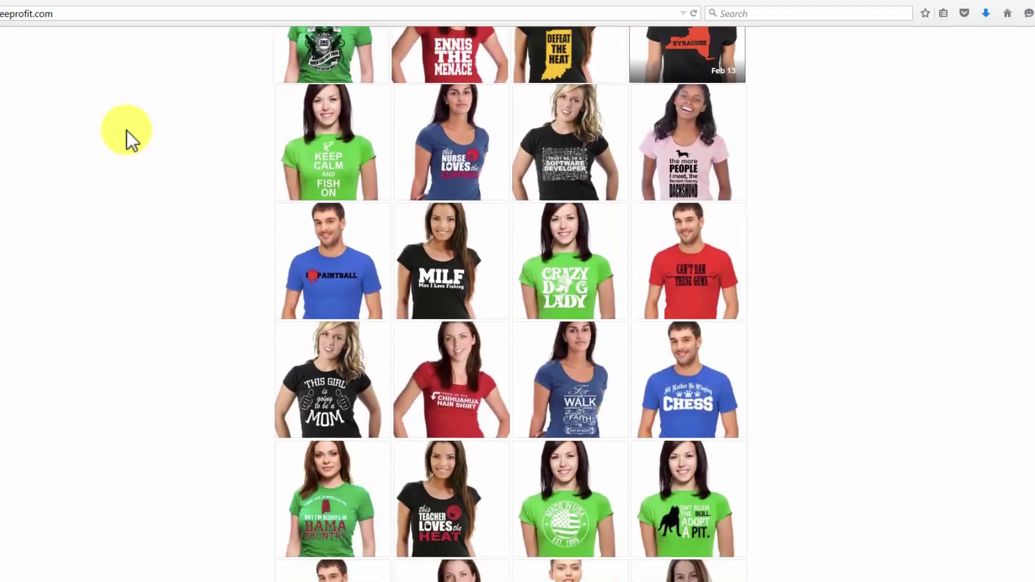
Review TeeProfit's included features, Tee-Editor, purchase options and the "Perfect Ad Copy" example
scroll(128, 131, "down", 6)
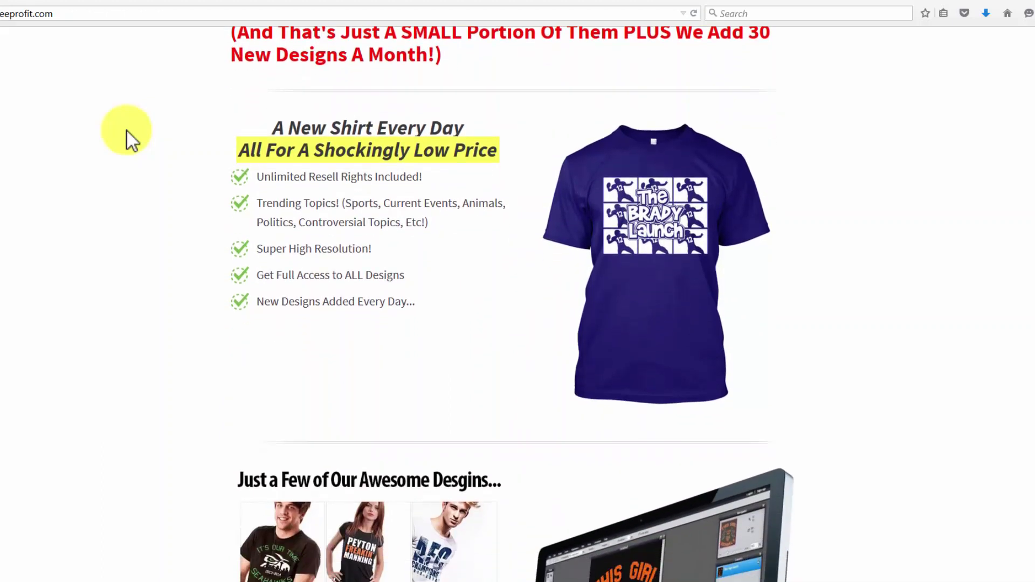
scroll(127, 131, "down", 10)
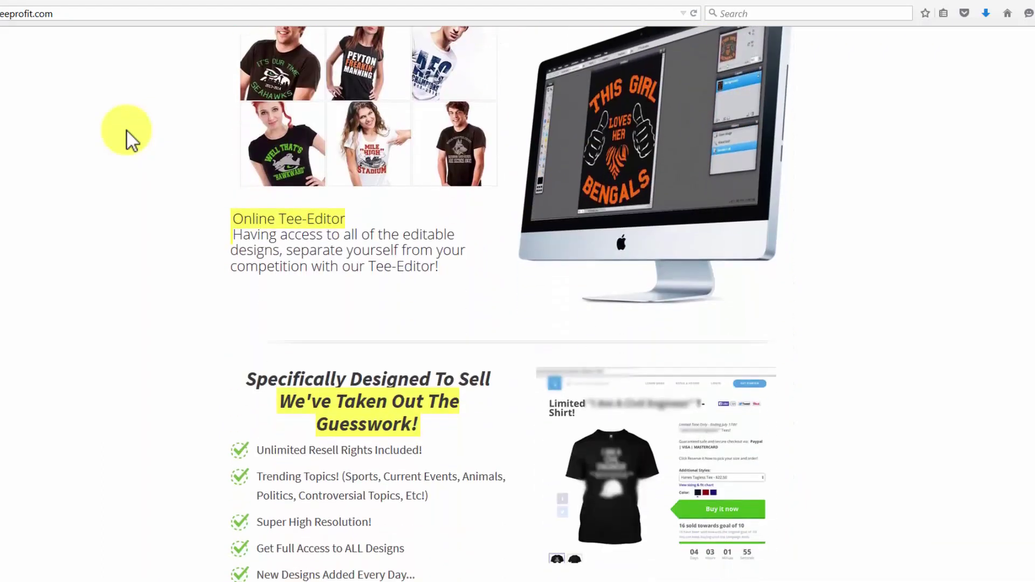
scroll(130, 141, "down", 1)
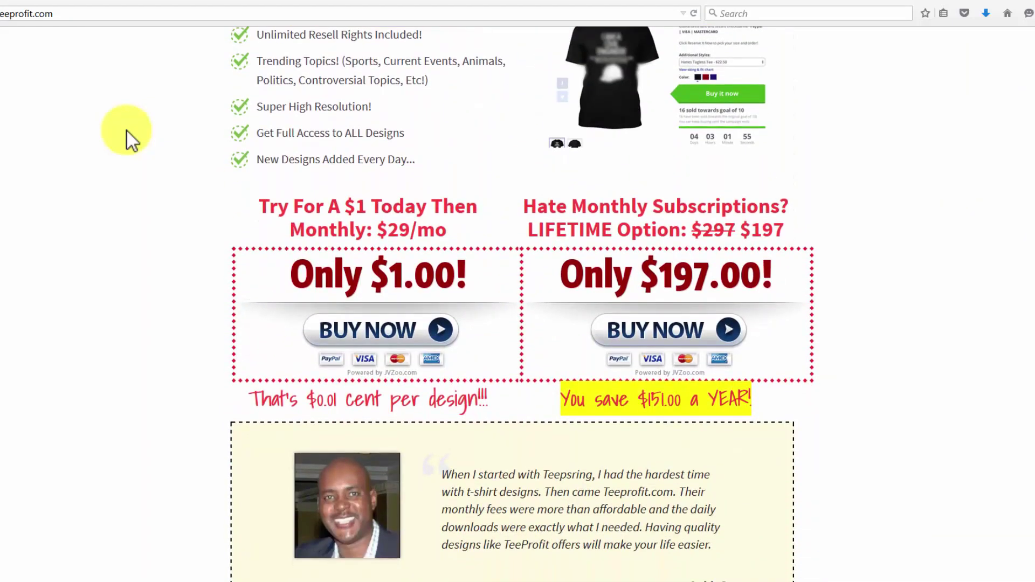
scroll(128, 131, "down", 13)
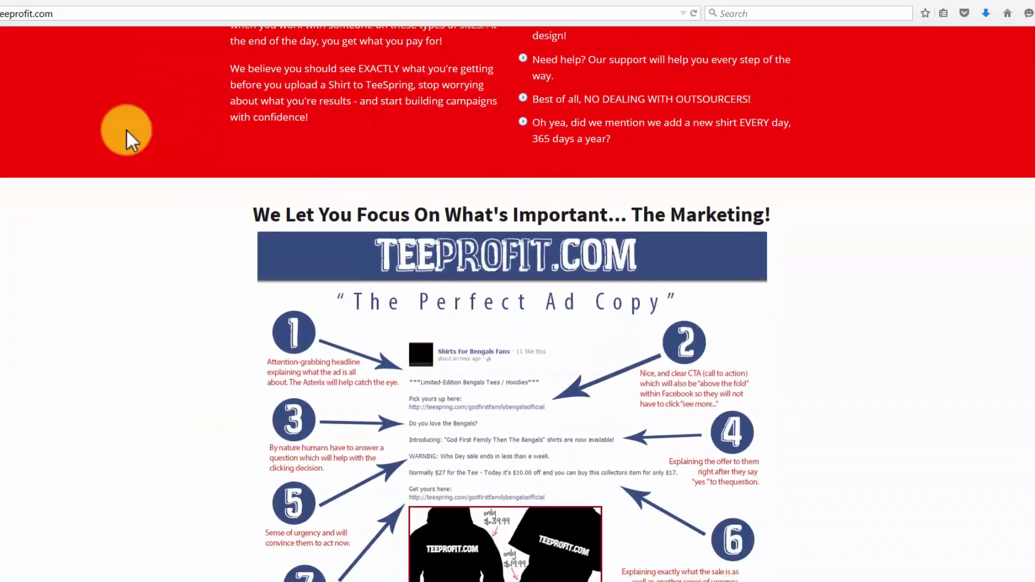
scroll(128, 132, "down", 3)
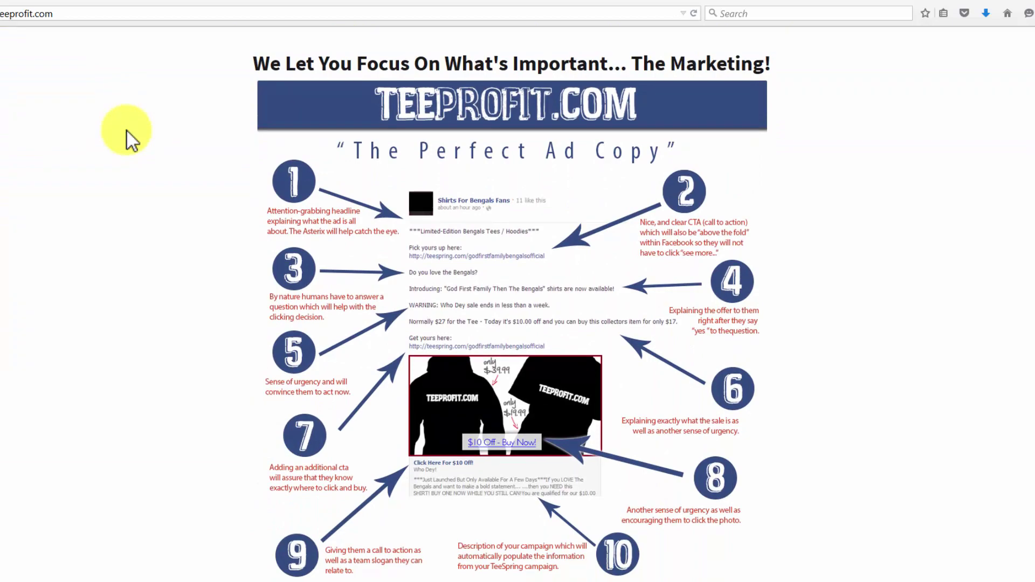
scroll(128, 140, "down", 5)
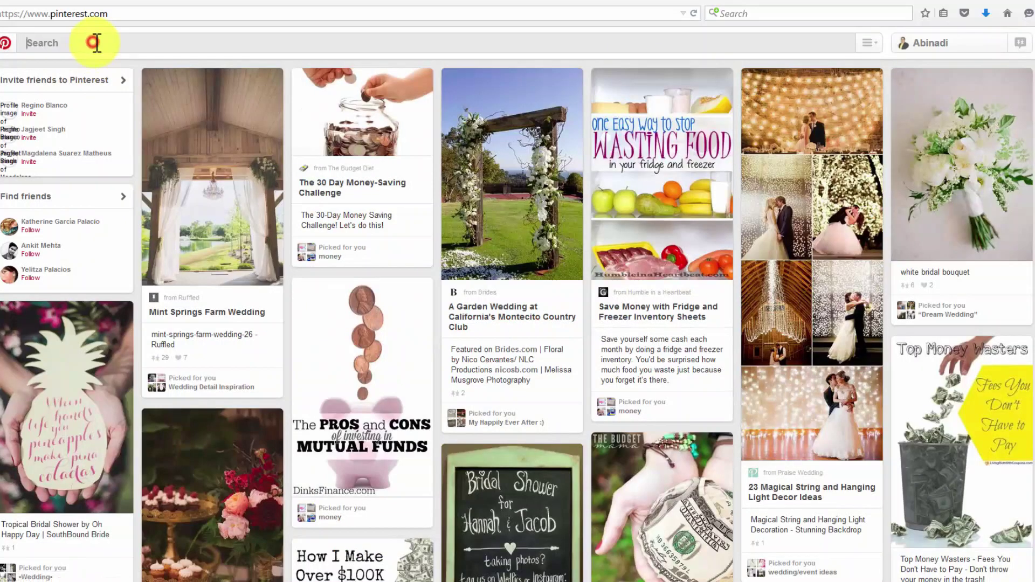
Search Pinterest for "tshirts" and browse the pins for shirt design ideas
type("tshirts")
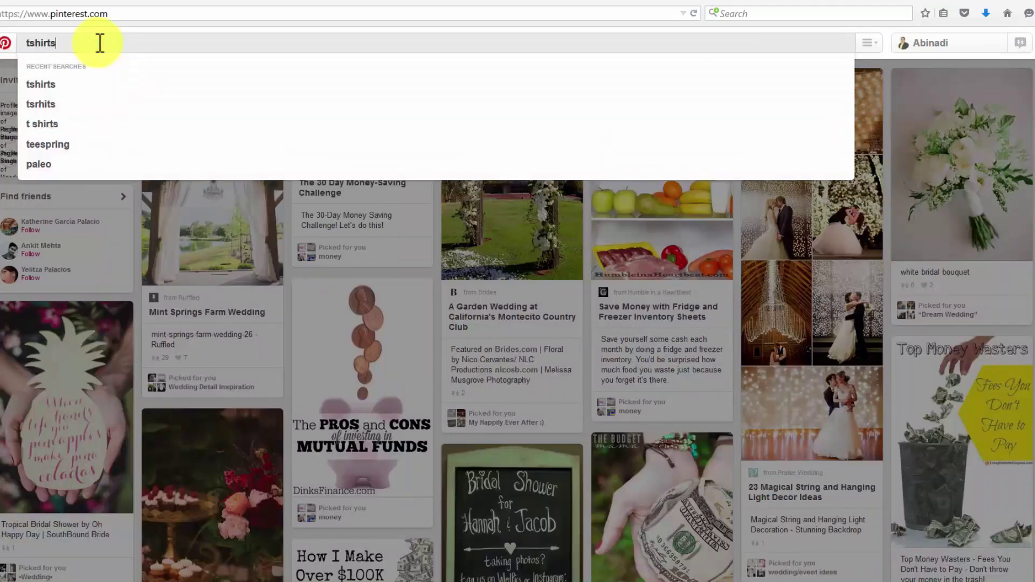
key("Return")
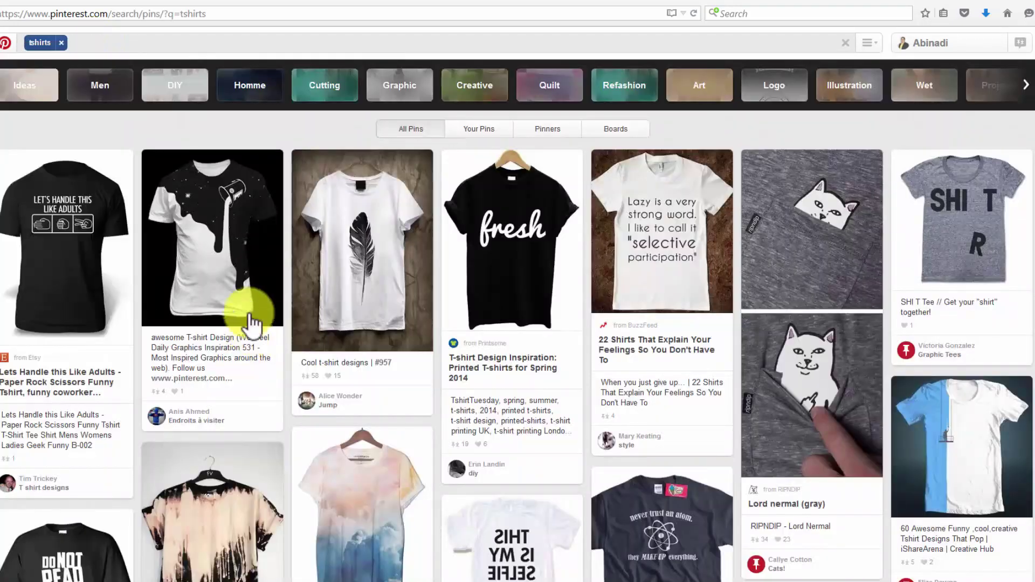
scroll(263, 269, "down", 1)
scroll(263, 269, "down", 6)
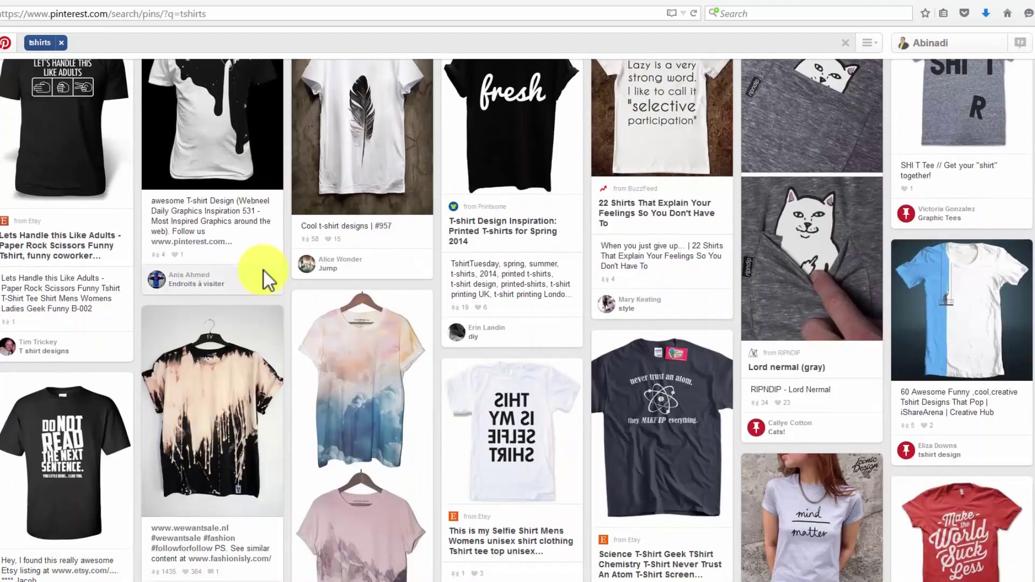
scroll(263, 272, "down", 9)
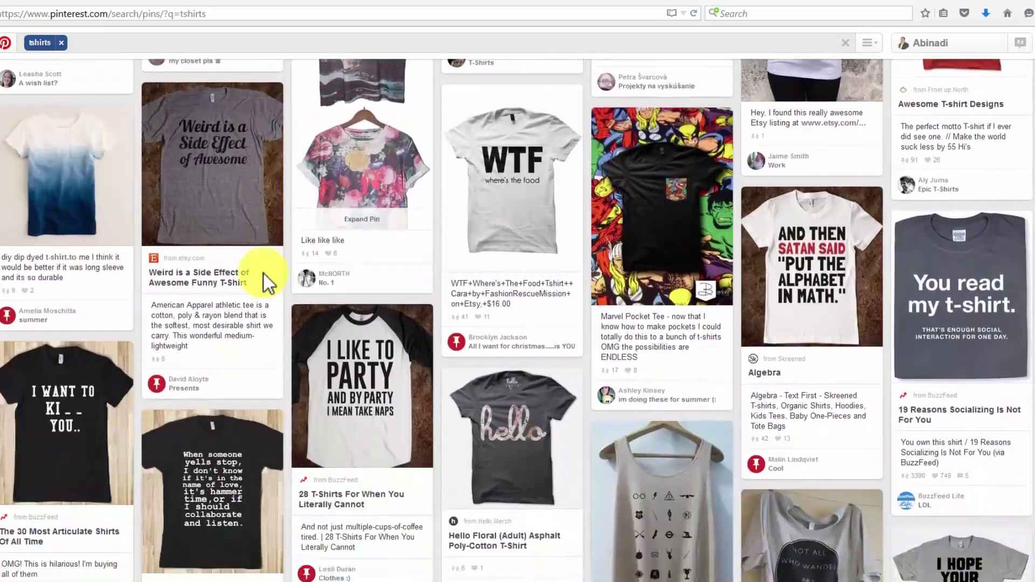
scroll(264, 271, "down", 4)
scroll(263, 273, "up", 9)
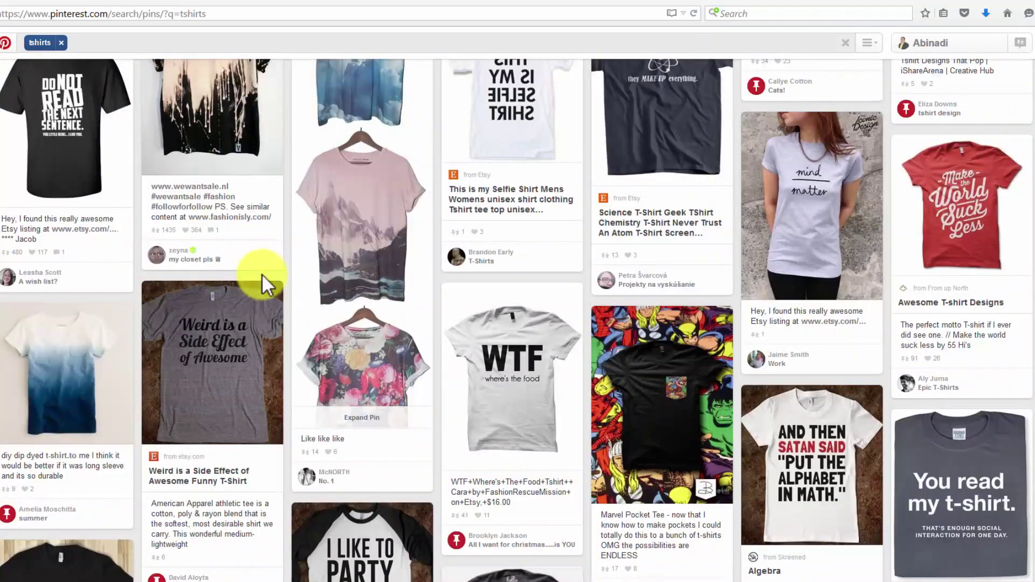
scroll(261, 273, "up", 5)
scroll(261, 273, "up", 1)
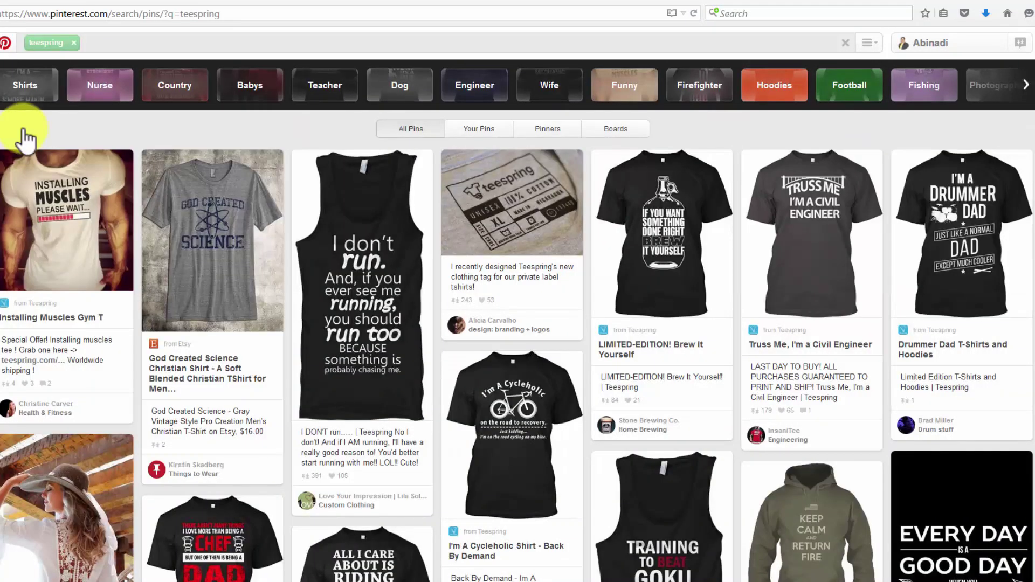
Switch to the TeeAdMaster page and review its subscription offer, three-step ad creation process and speed comparison
mouse_move(8, 203)
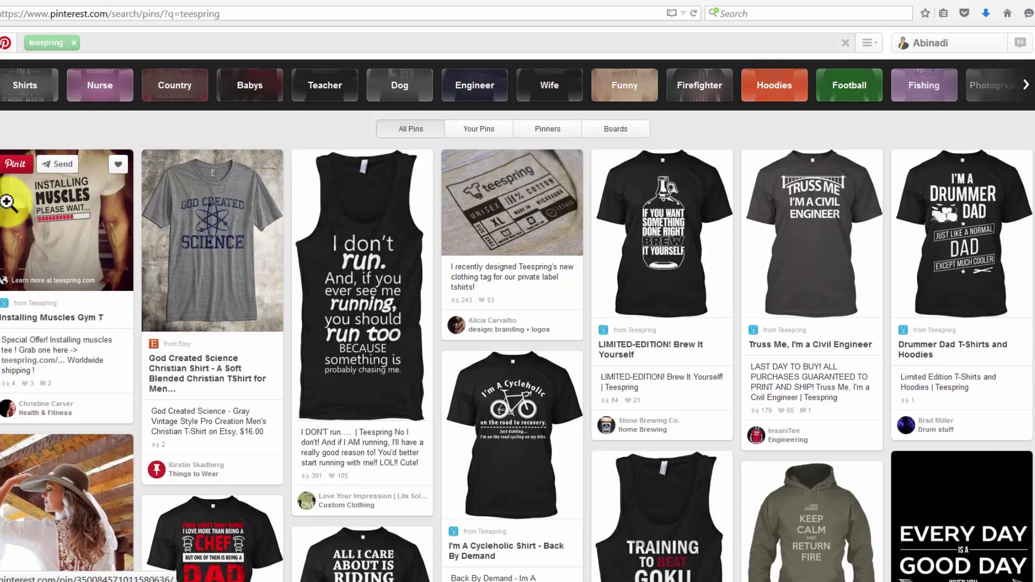
left_click(674, 1)
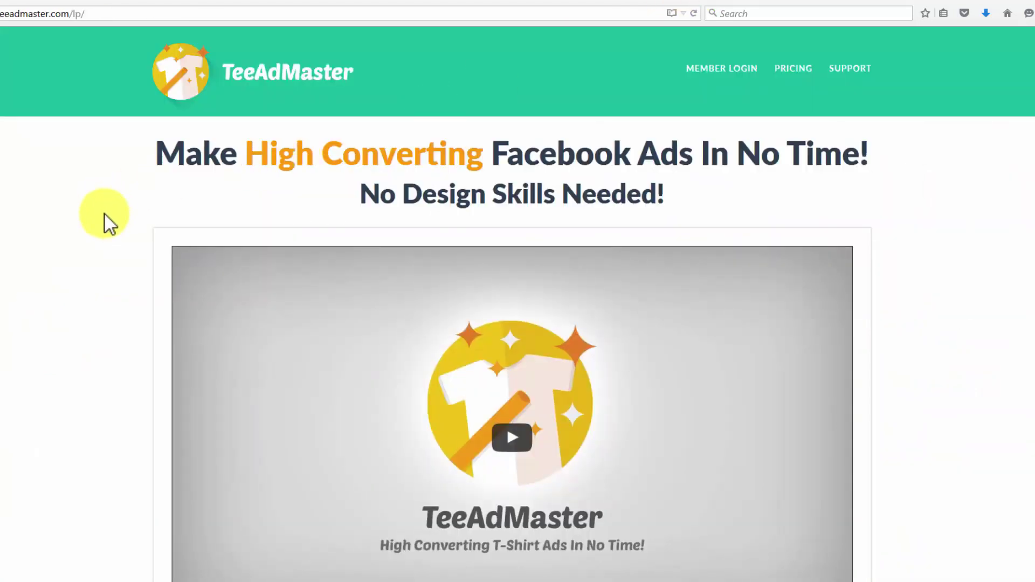
scroll(105, 214, "down", 3)
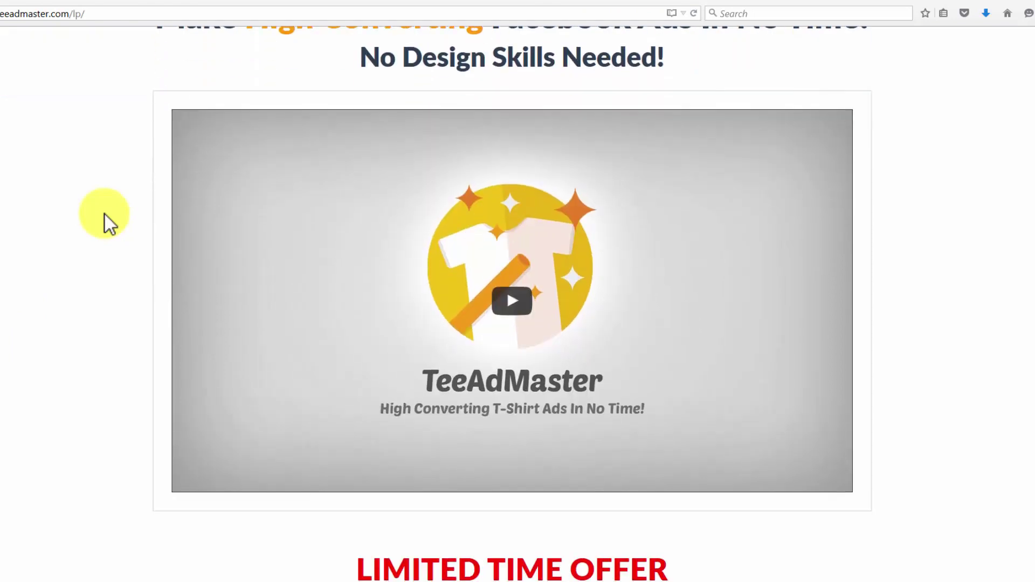
scroll(105, 215, "down", 10)
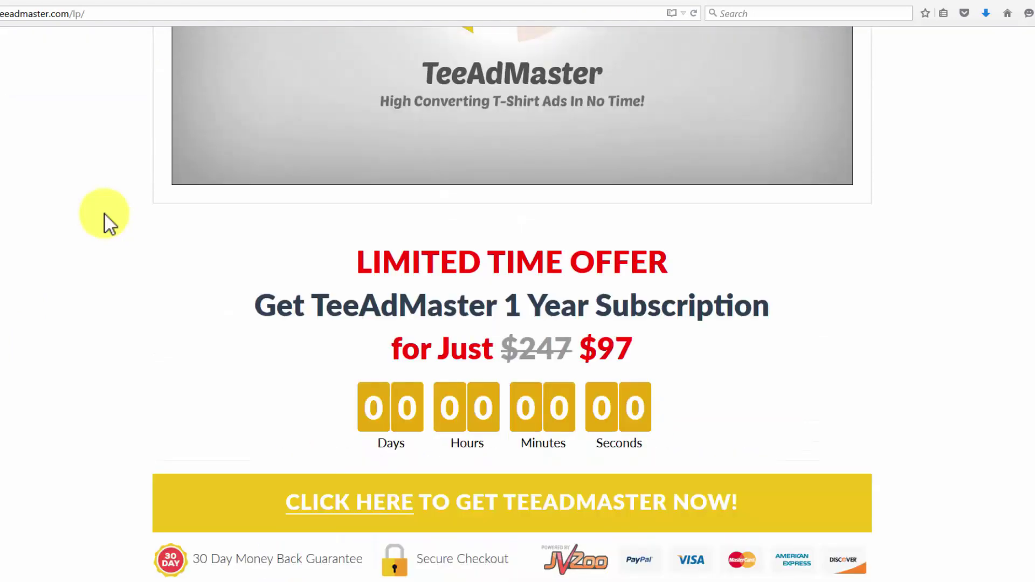
scroll(105, 214, "down", 9)
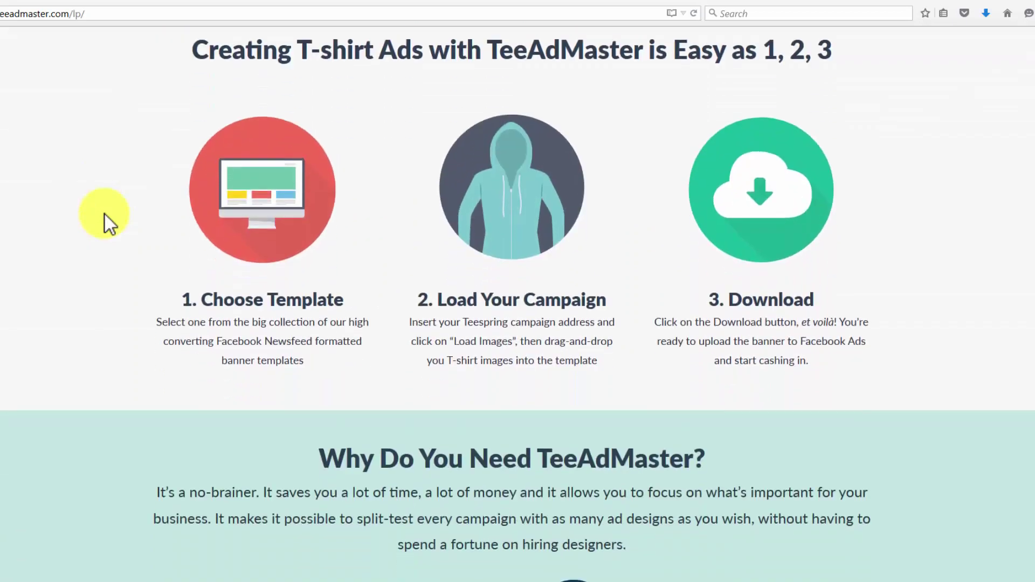
scroll(104, 212, "down", 9)
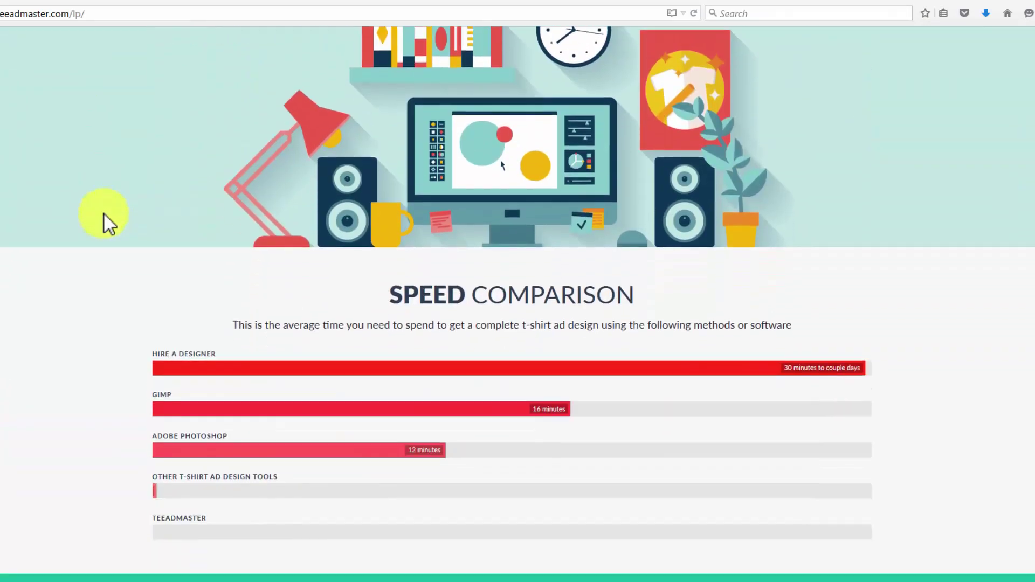
Examine TeeAdMaster's sections on conversion-optimized templates, Teespring import, model templates and the element library
scroll(102, 213, "down", 8)
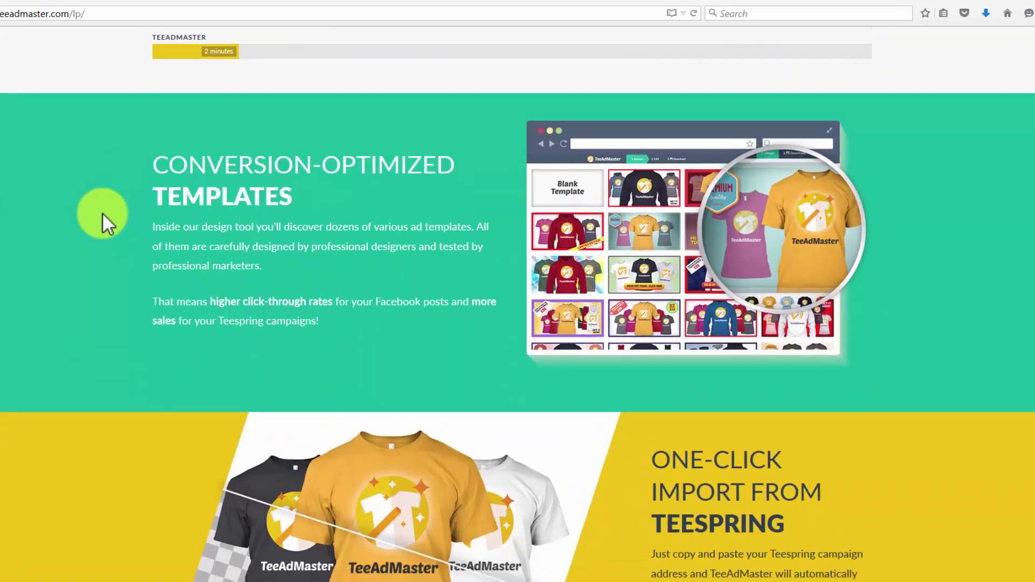
scroll(85, 207, "down", 5)
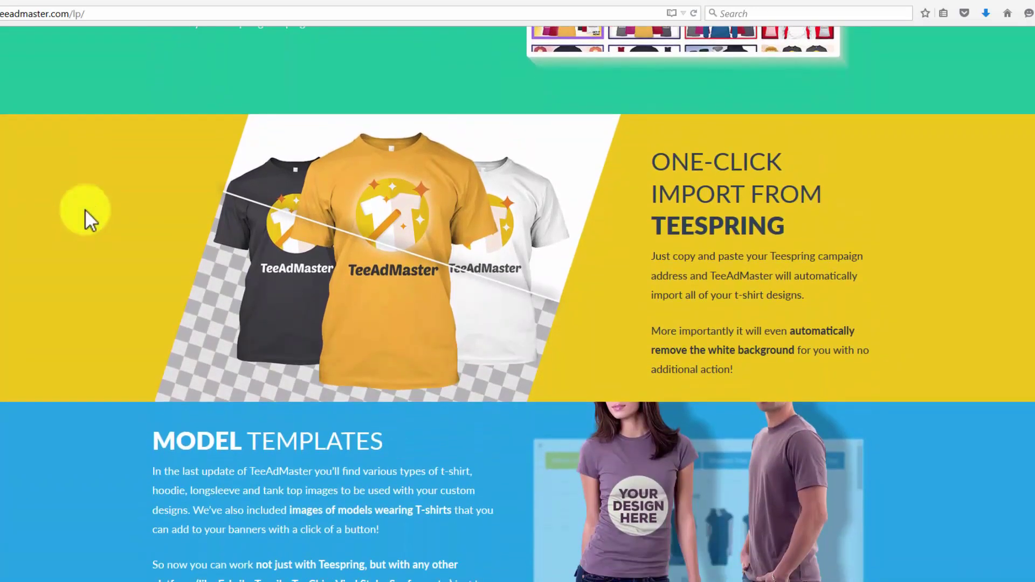
scroll(85, 209, "down", 6)
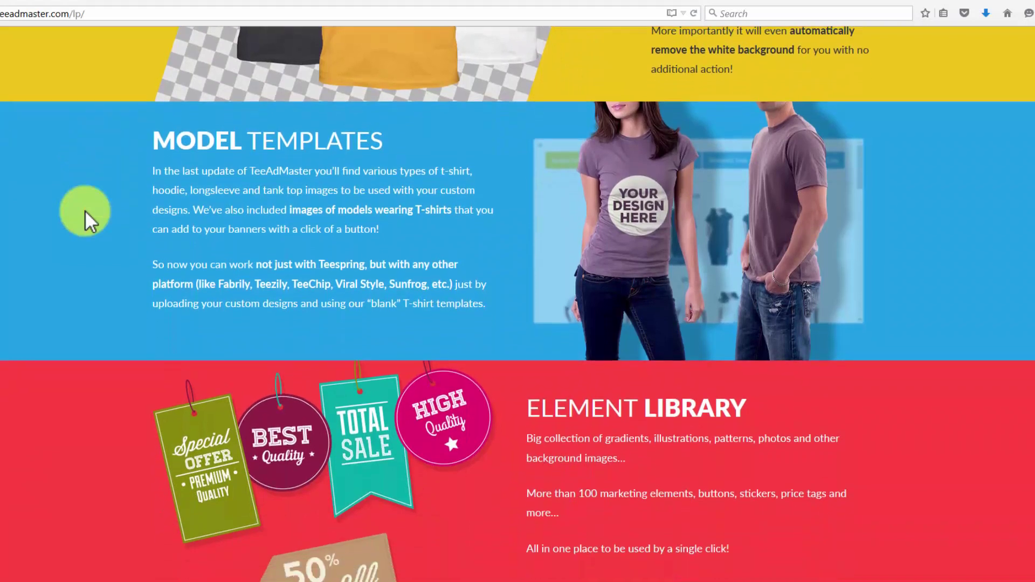
scroll(86, 205, "down", 7)
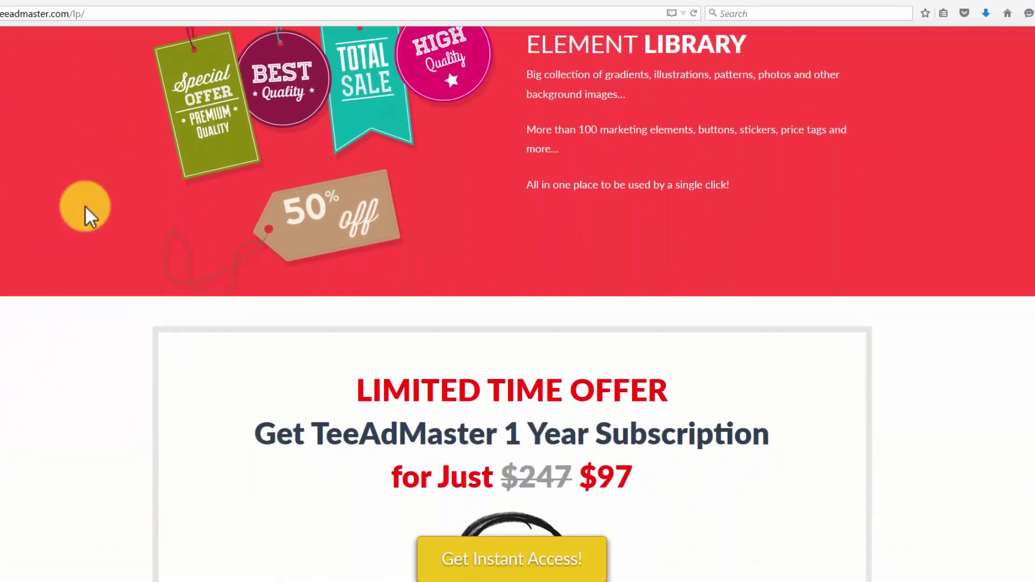
scroll(85, 205, "down", 7)
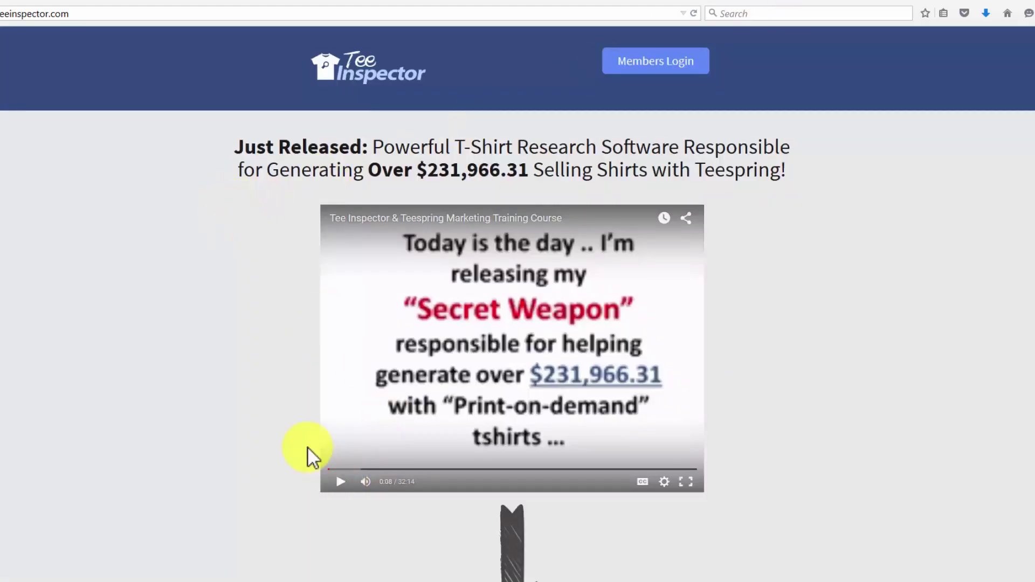
Examine the Tee Inspector page's price, customer feedback, research feature list and Hover Preview section
scroll(234, 357, "down", 3)
scroll(224, 343, "down", 5)
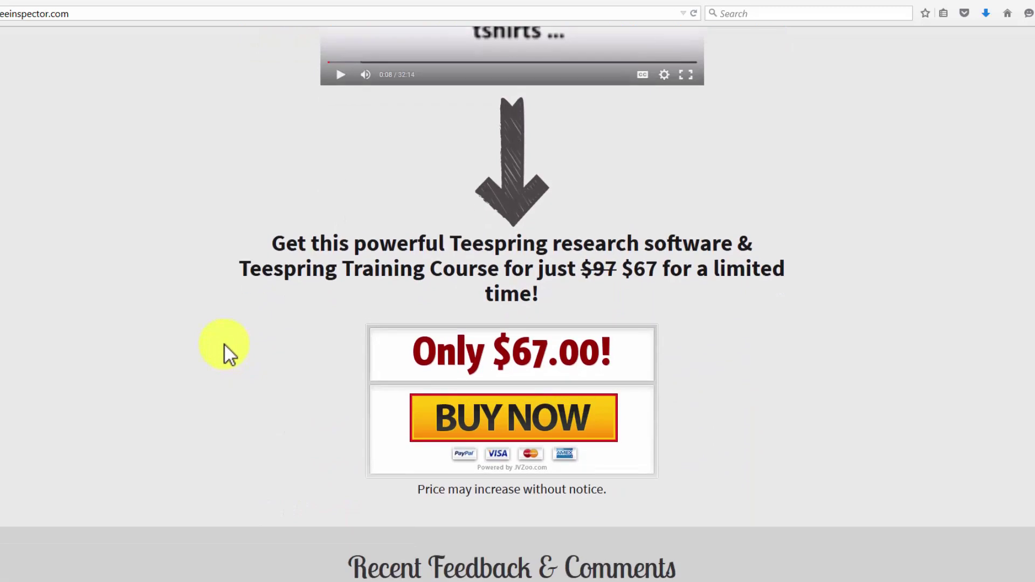
scroll(224, 343, "down", 10)
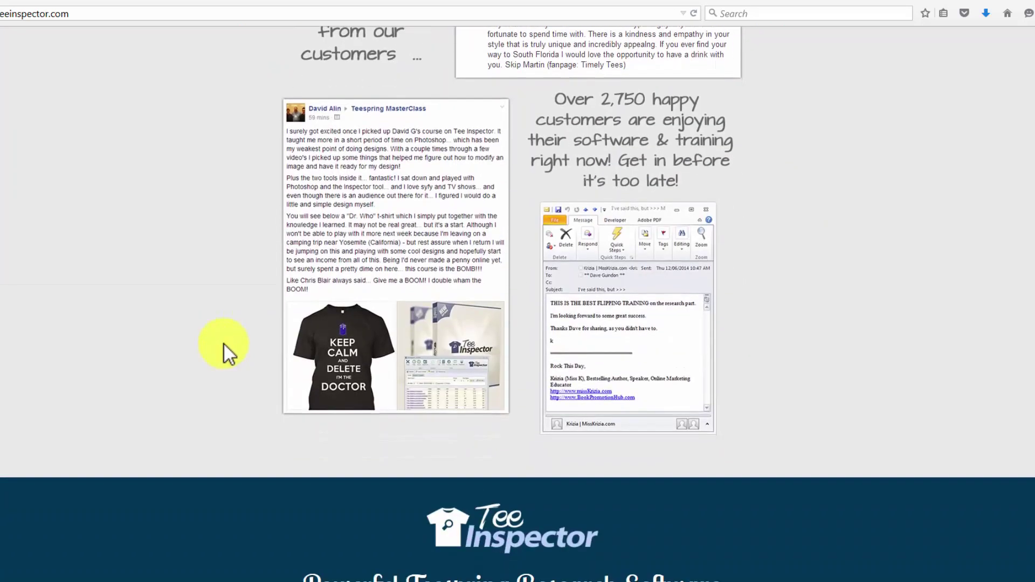
scroll(223, 342, "down", 6)
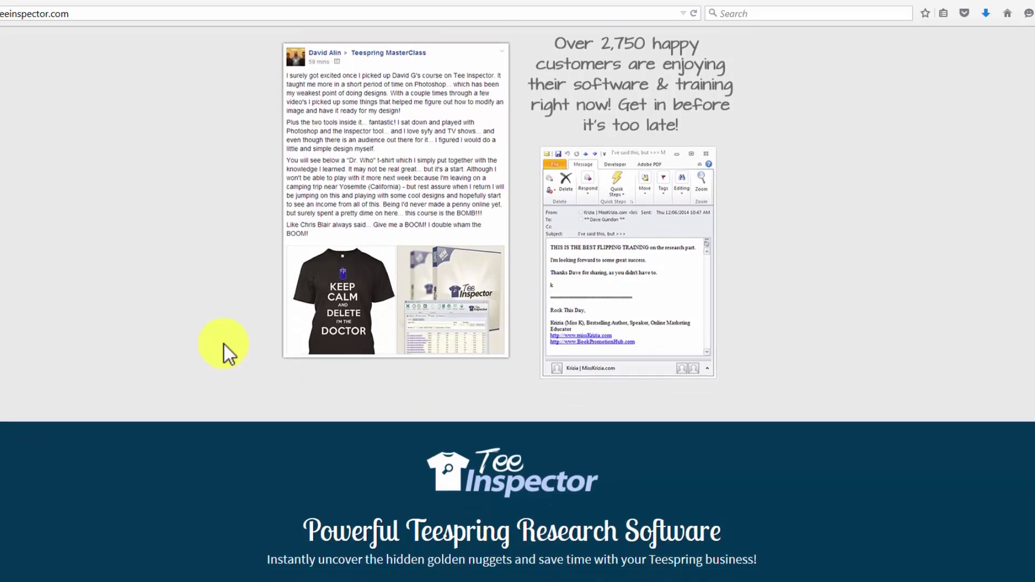
scroll(222, 342, "down", 5)
scroll(222, 342, "up", 3)
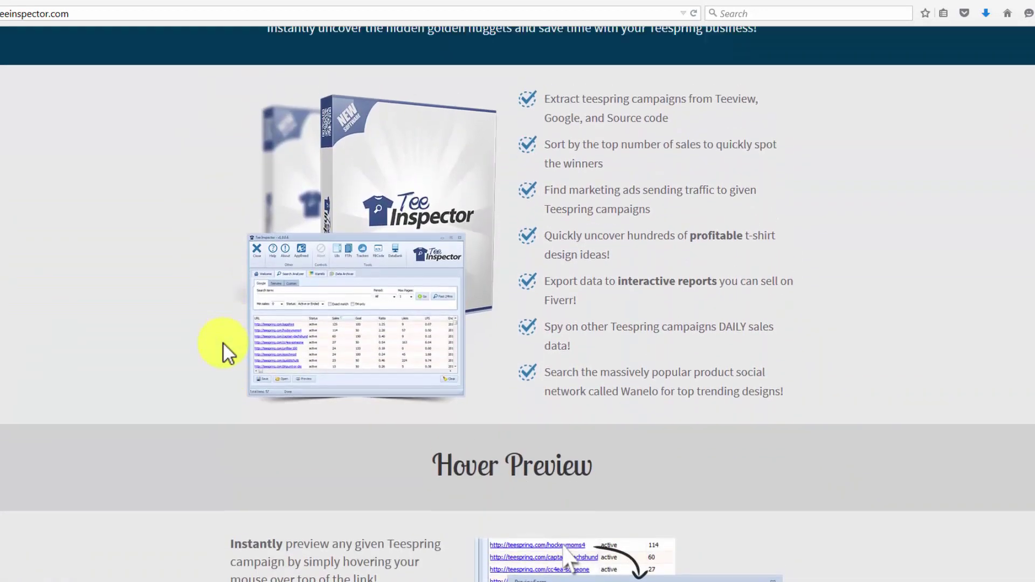
scroll(222, 342, "down", 7)
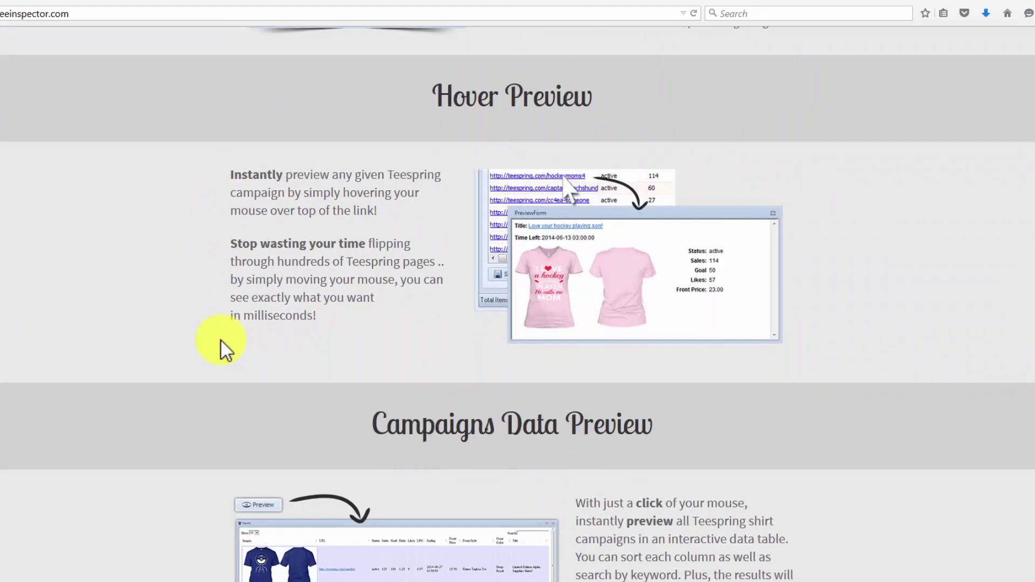
Examine the Campaigns Data Preview and Wanelo Search Tool sections on the Tee Inspector page
scroll(221, 340, "down", 6)
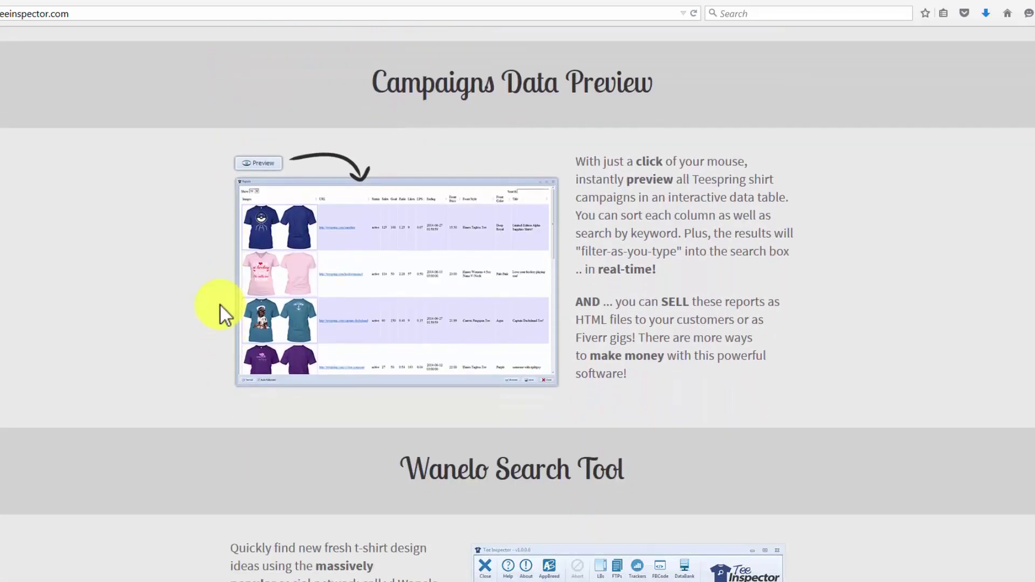
scroll(192, 312, "down", 6)
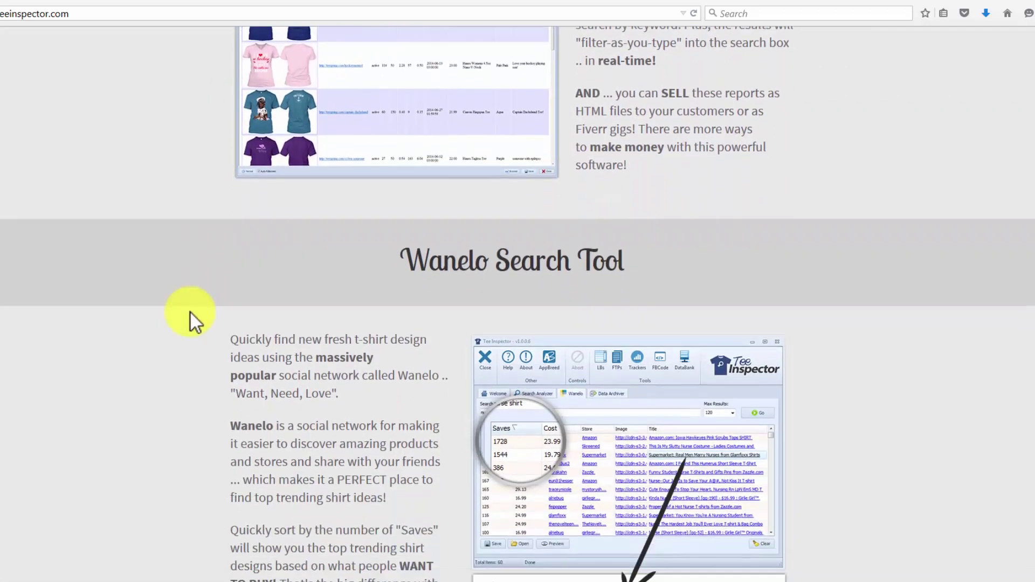
scroll(190, 311, "down", 2)
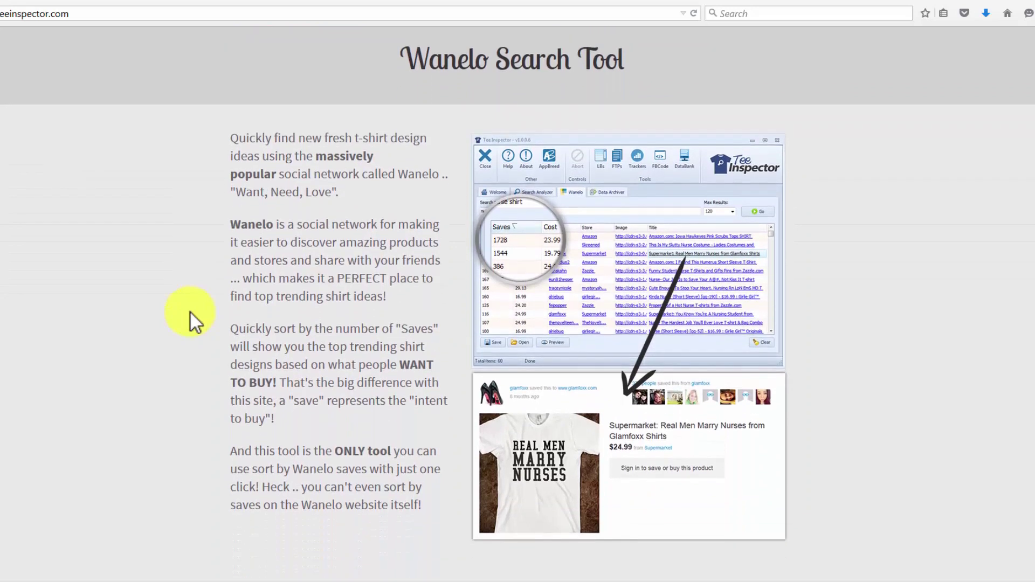
scroll(189, 310, "down", 4)
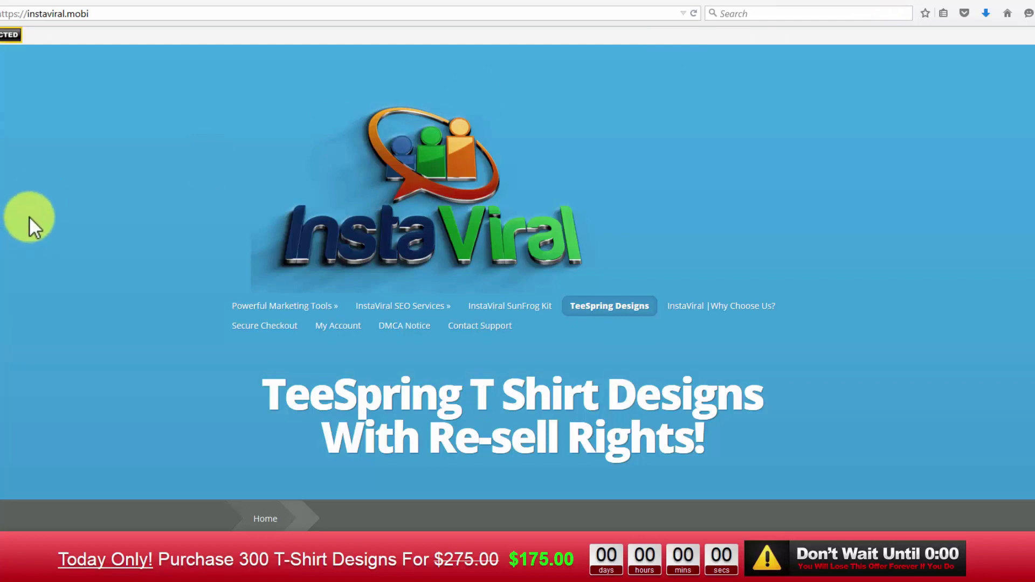
Examine InstaViral's Teespring design offer, covering the package contents, licensing terms, special offer and sample designs
scroll(30, 218, "down", 10)
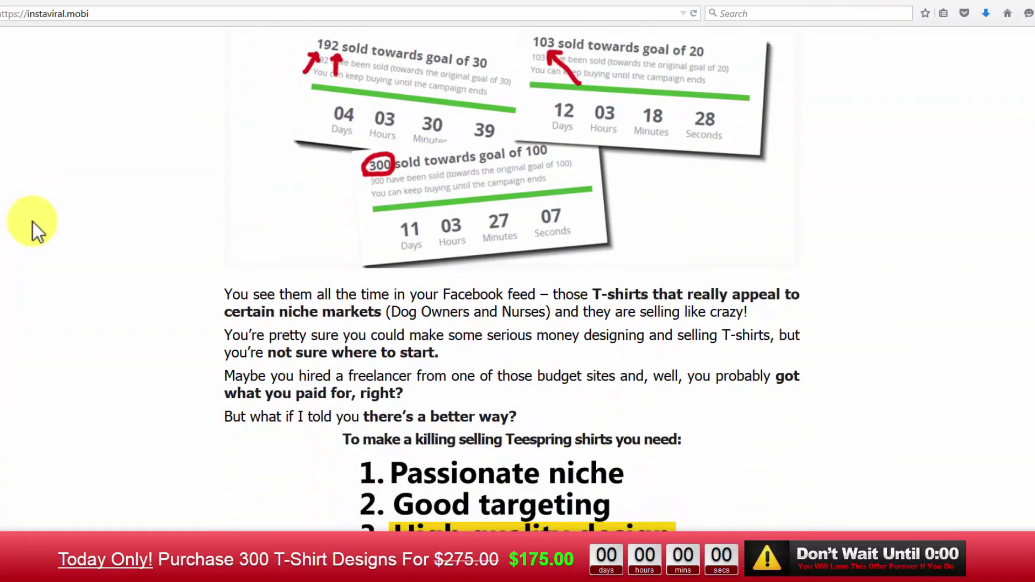
scroll(33, 222, "down", 6)
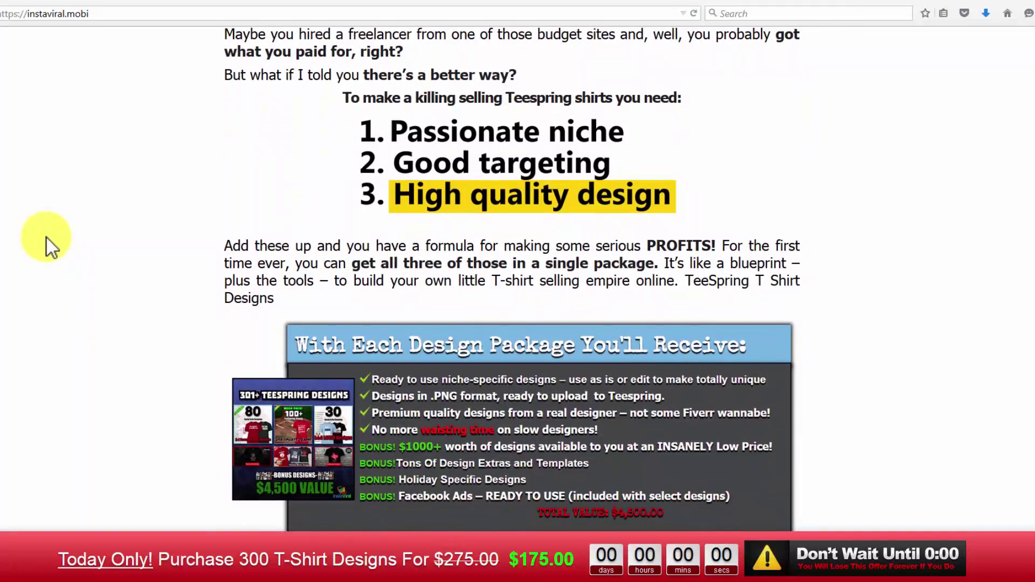
scroll(151, 334, "down", 7)
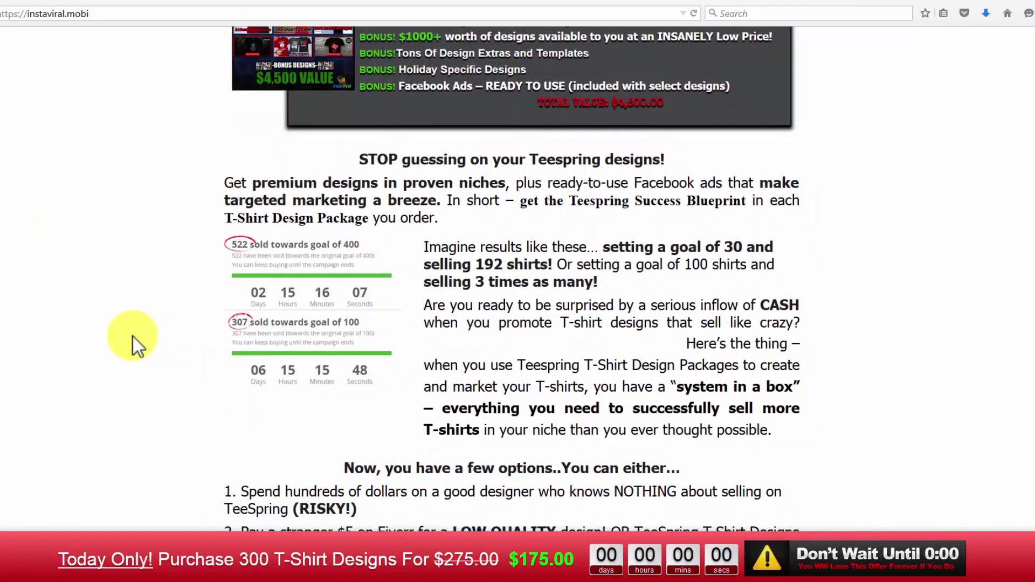
scroll(129, 335, "down", 7)
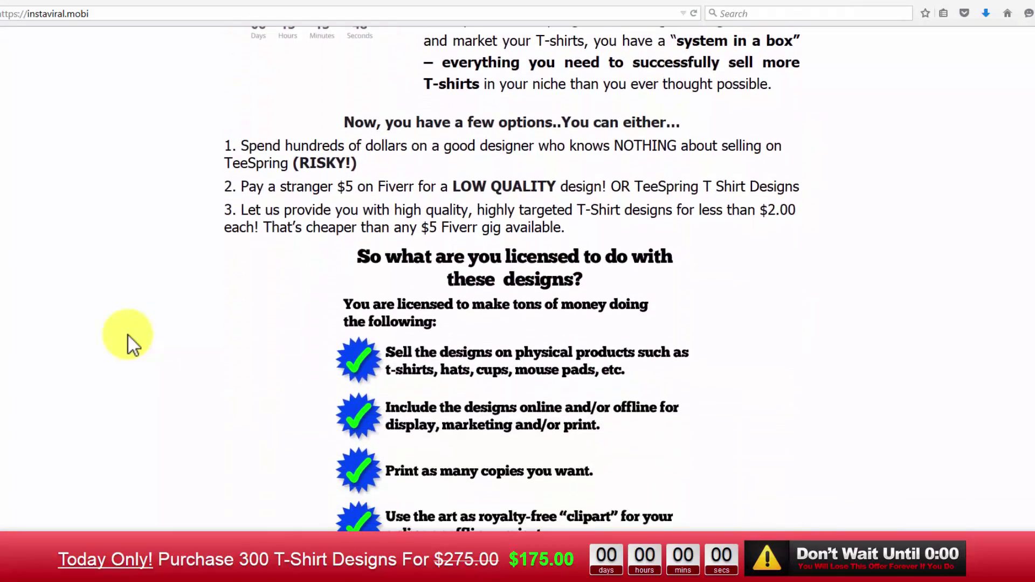
scroll(128, 335, "down", 10)
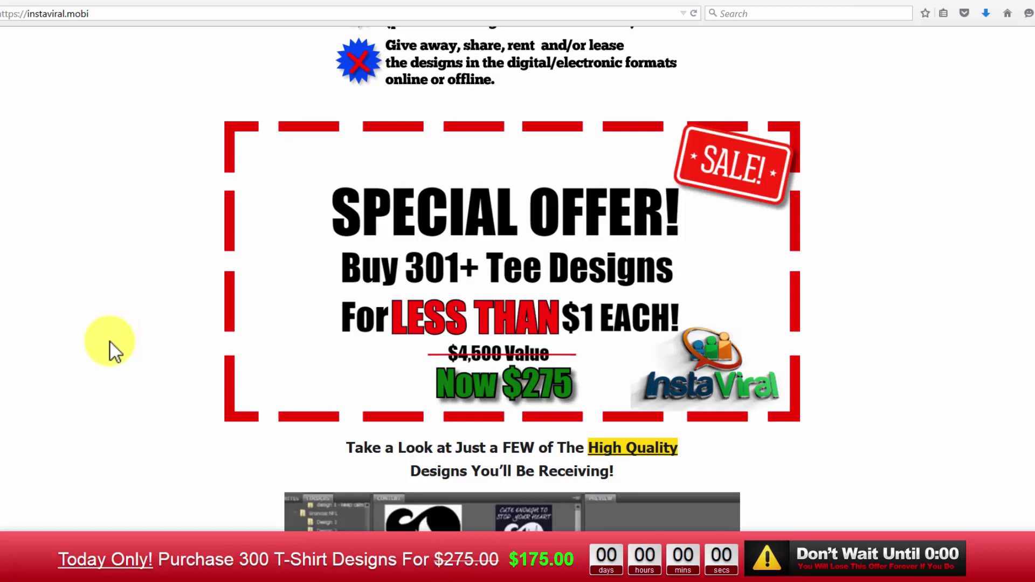
scroll(111, 342, "down", 7)
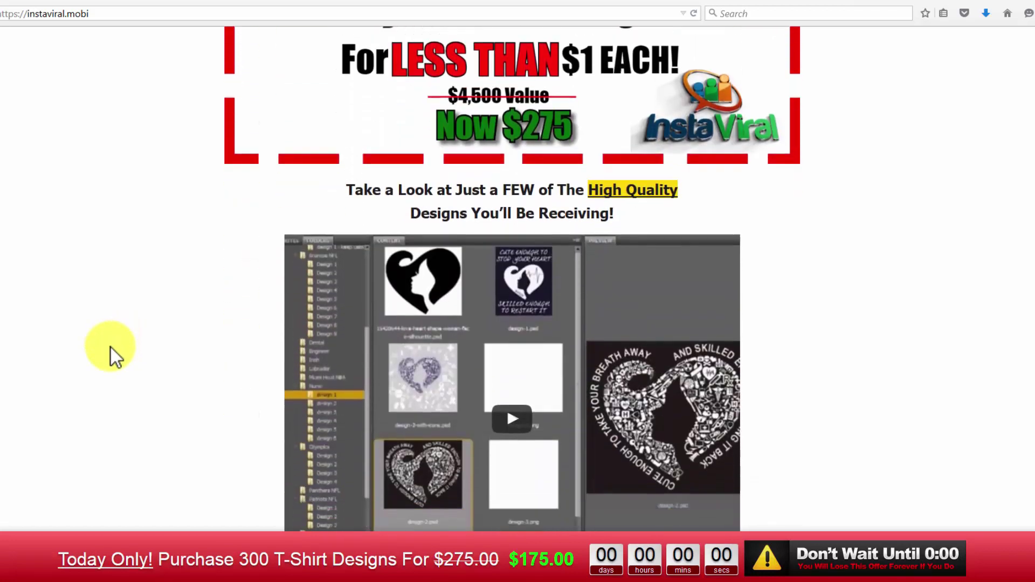
scroll(111, 348, "down", 9)
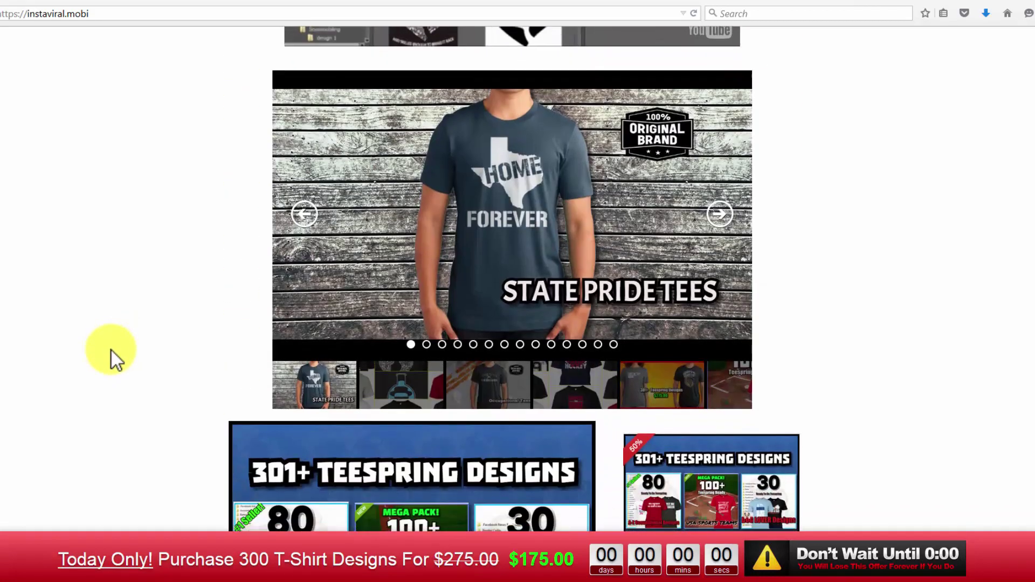
scroll(111, 351, "down", 2)
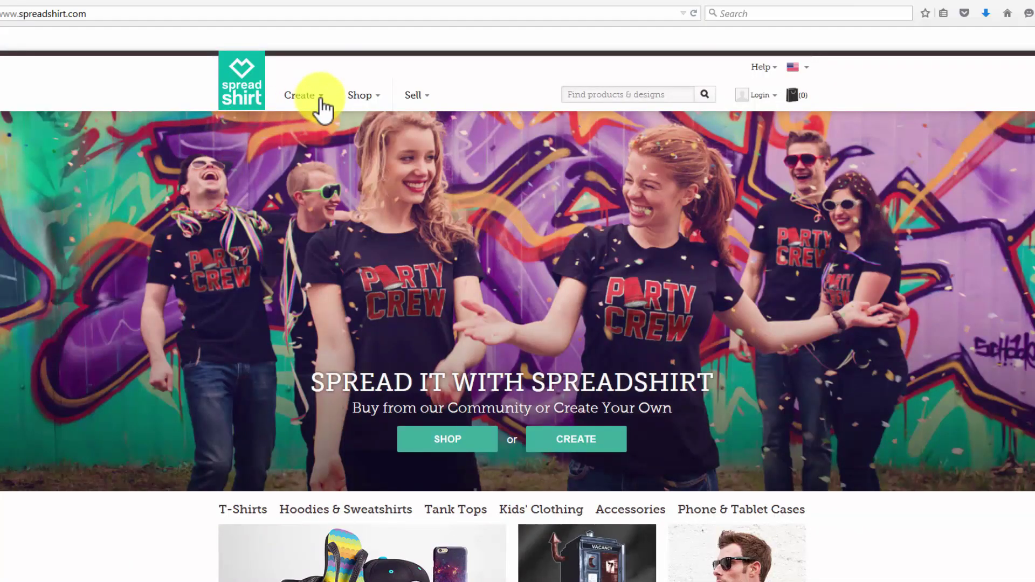
Review Spreadshirt's Create, Shop and Sell options and open its page for starting to sell designs
mouse_move(322, 102)
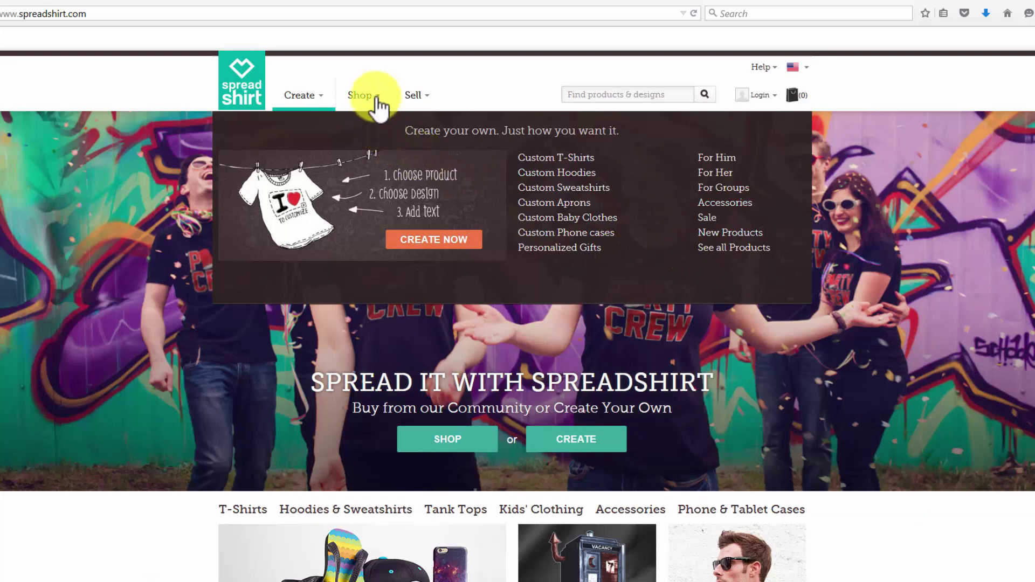
mouse_move(377, 97)
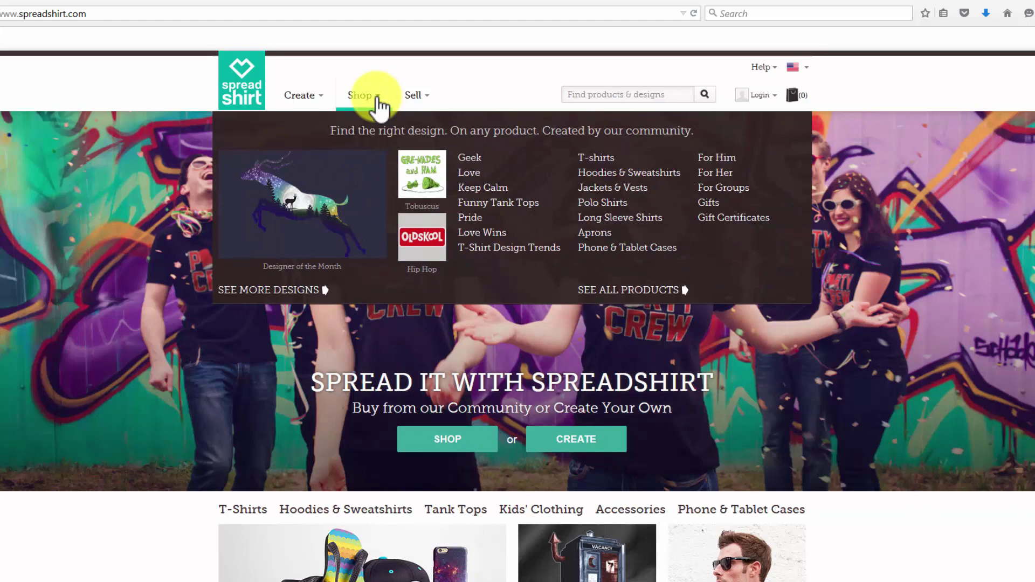
left_click(416, 100)
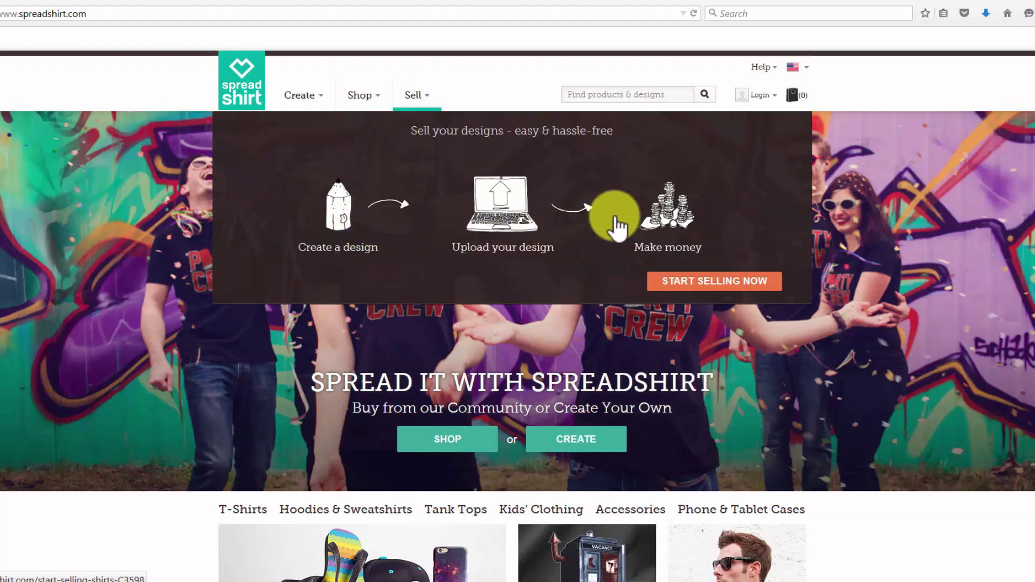
left_click(682, 285)
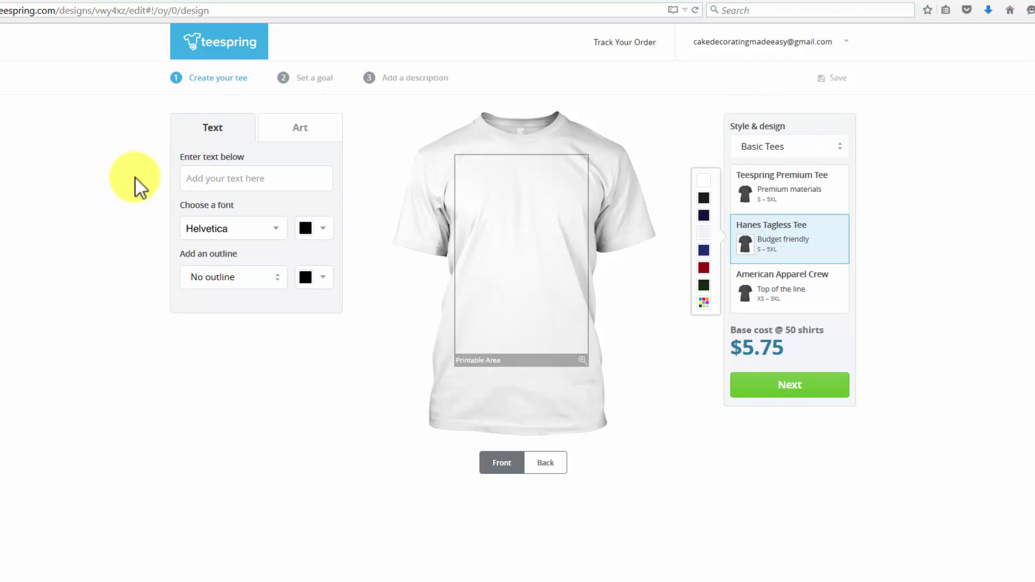
Add the text "Teespring is Awesome" to the shirt front and fit it inside the upper part of the printable area
left_click(218, 180)
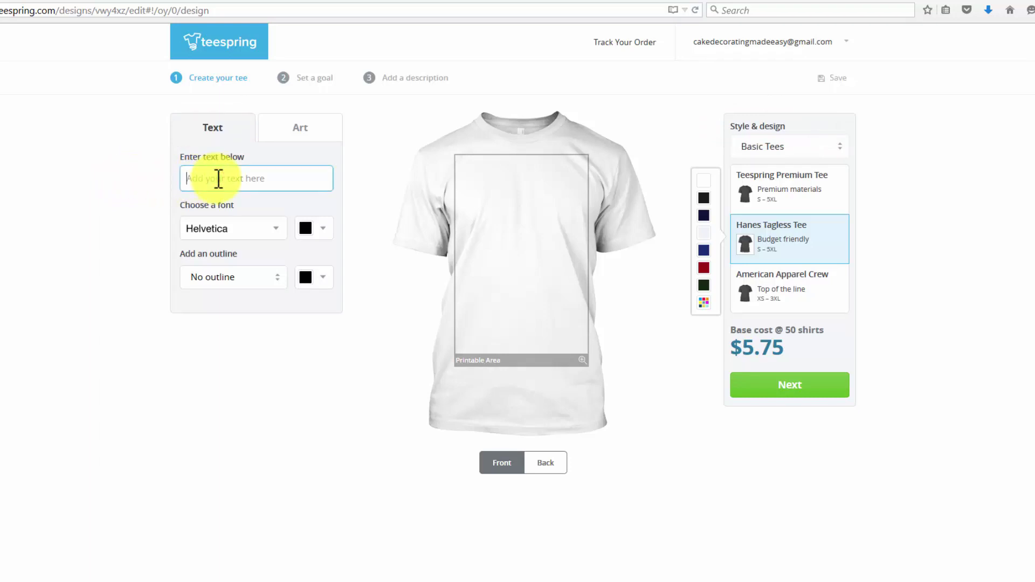
type("Tees")
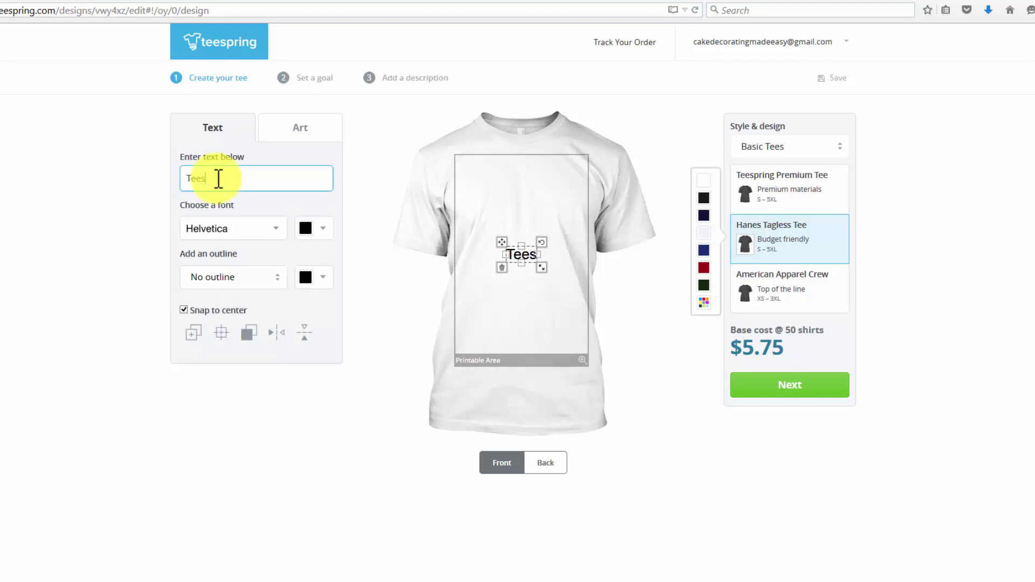
type("pring")
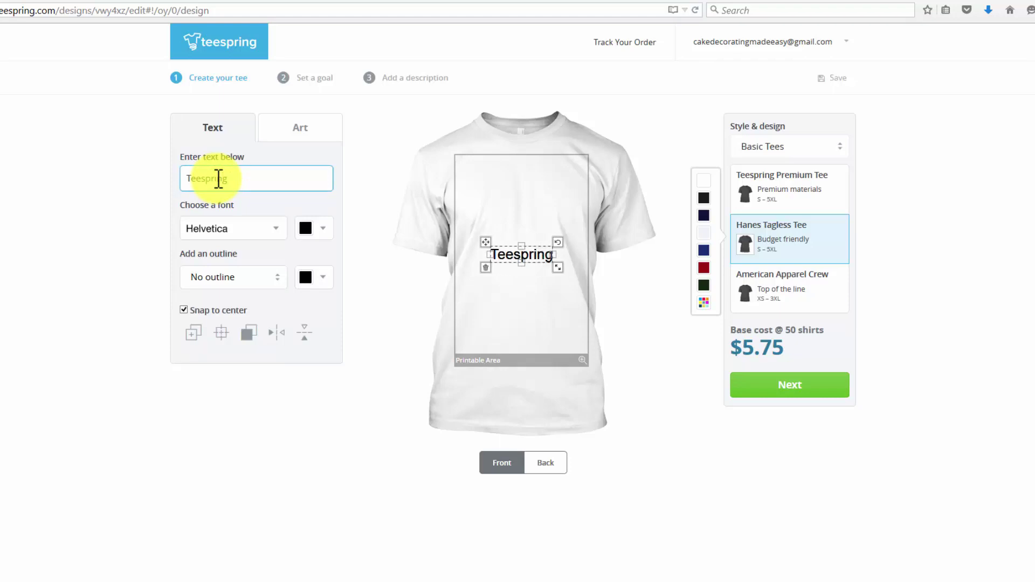
type(" is A")
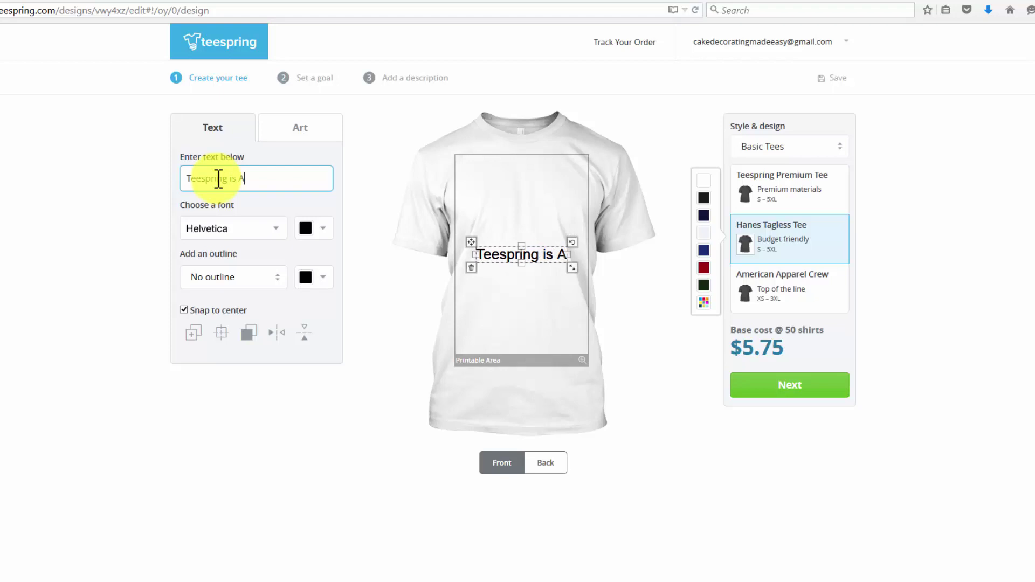
type("wesome")
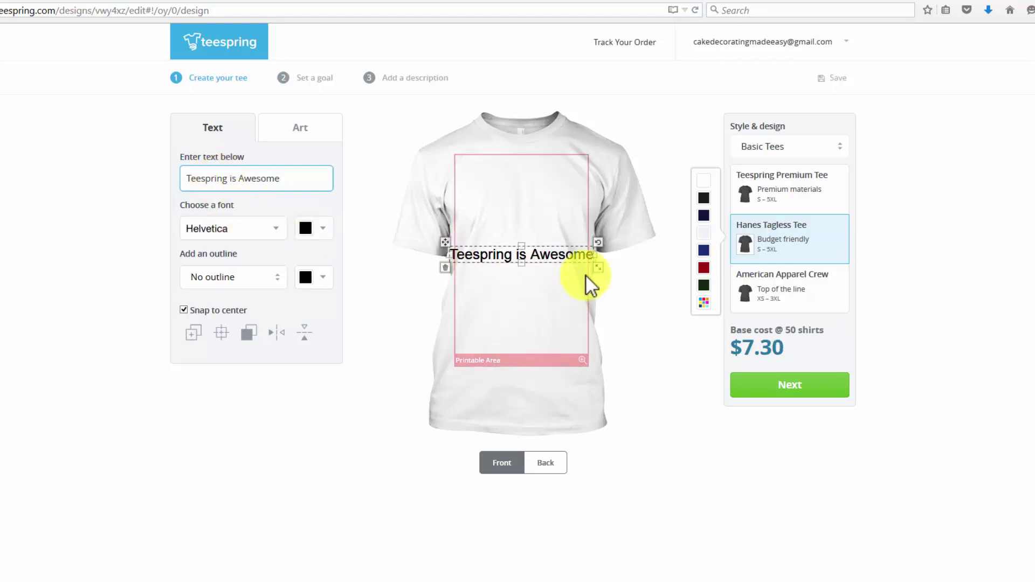
left_click_drag(598, 272, 584, 212)
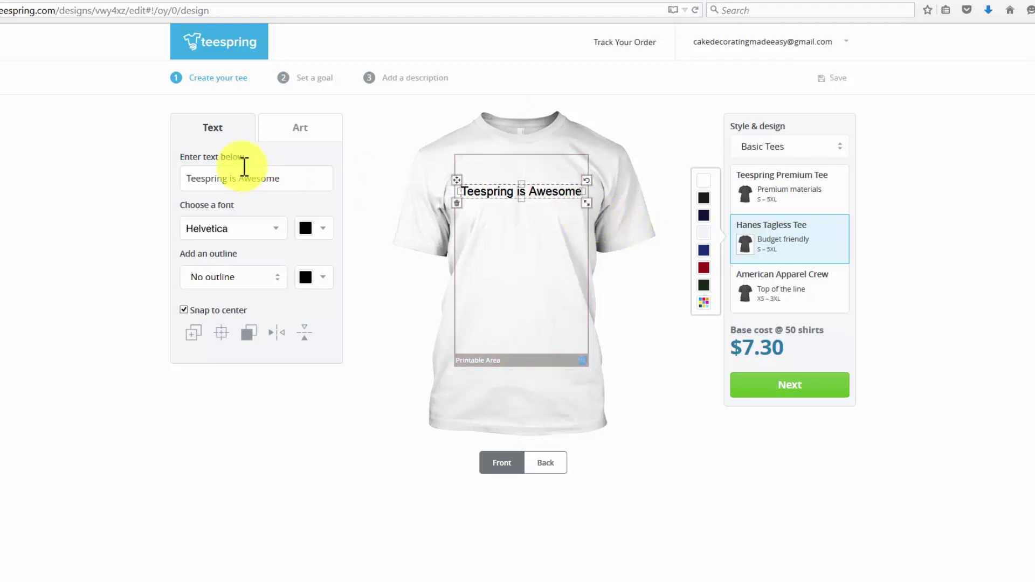
Shorten the shirt's text line to "Teespring"
left_click(283, 178)
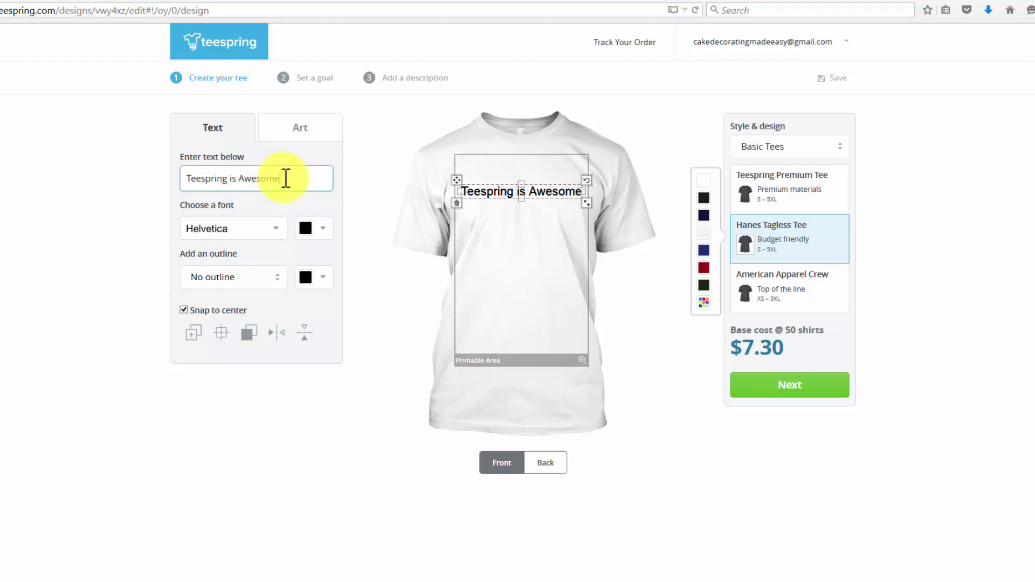
left_click_drag(284, 178, 231, 178)
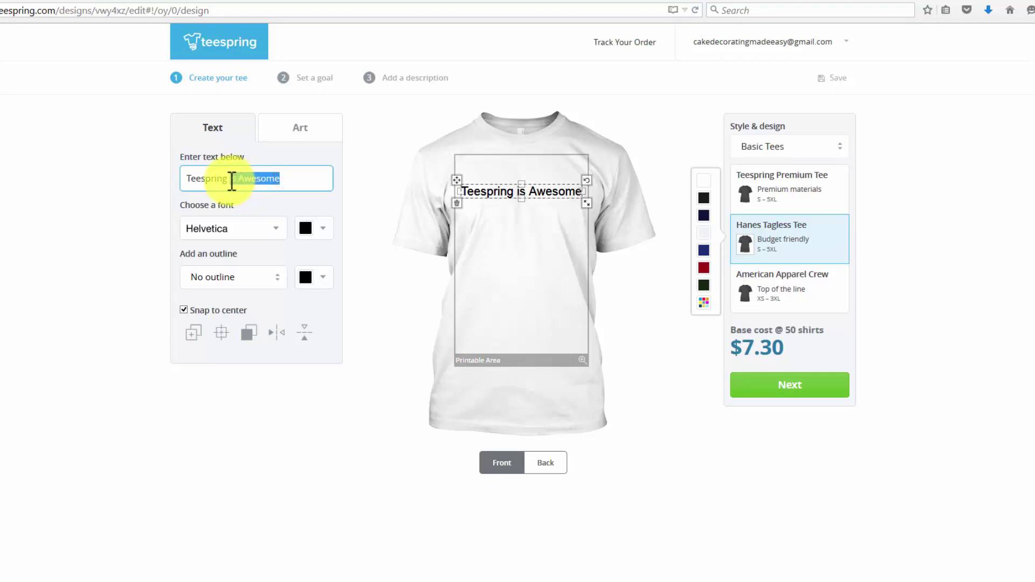
key("BackSpace")
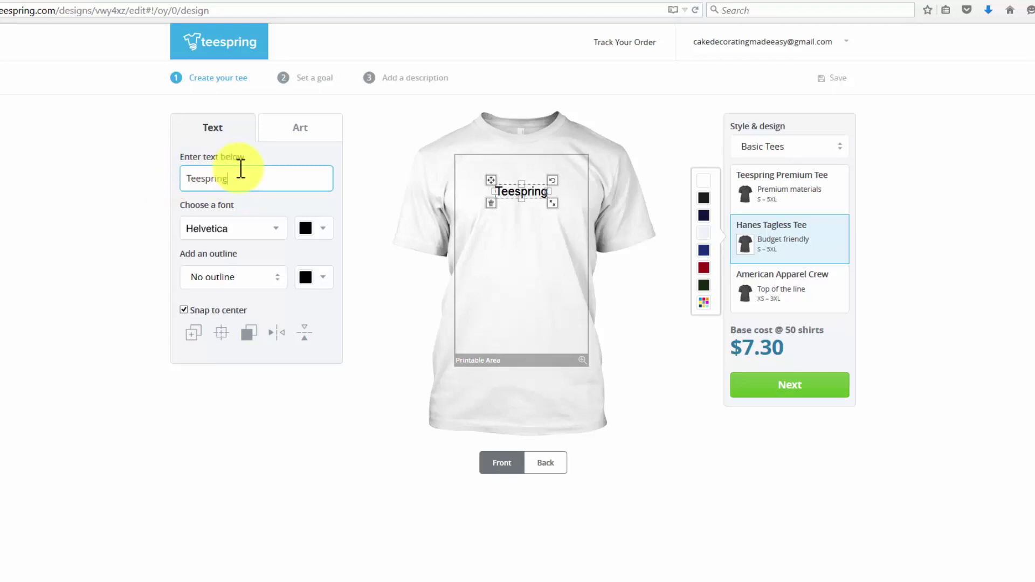
Duplicate the "Teespring" text, place the copy centred directly beneath it and change the copy's wording to "is"
left_click(194, 332)
left_click_drag(553, 203, 538, 215)
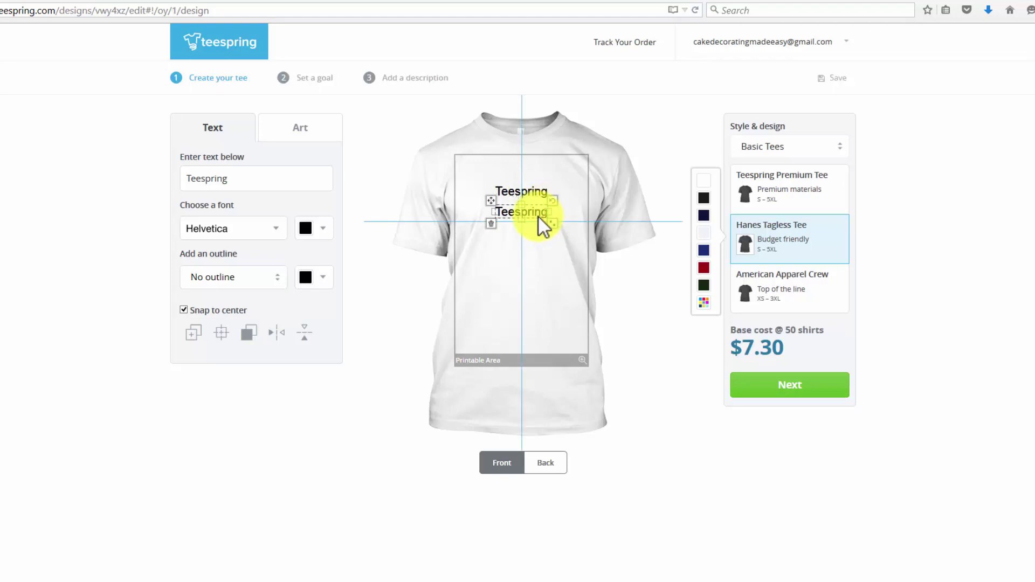
left_click_drag(238, 181, 178, 181)
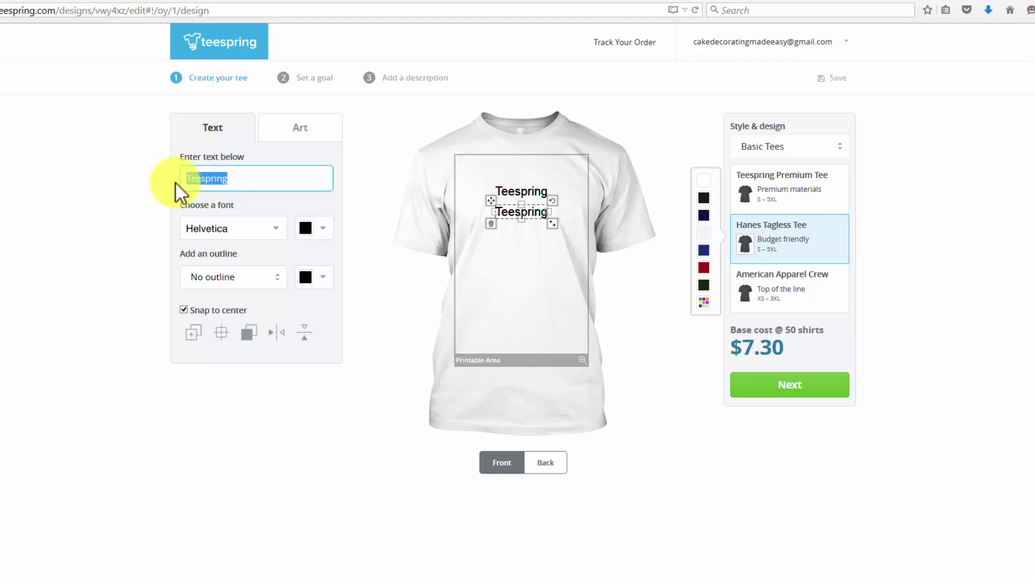
type("is")
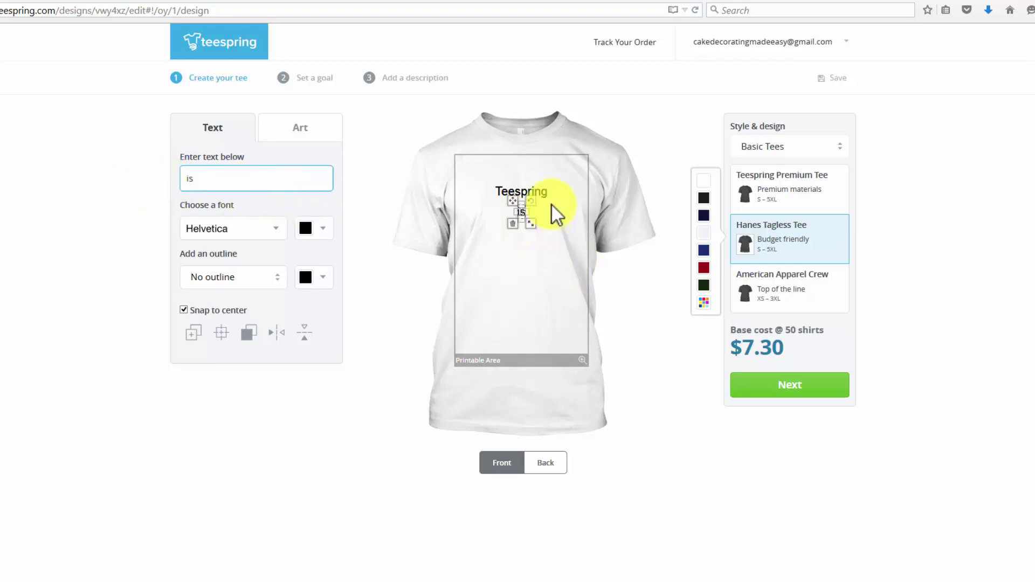
Set the "Teespring" line's font to Permanent Marker and its text colour to blue
left_click(537, 193)
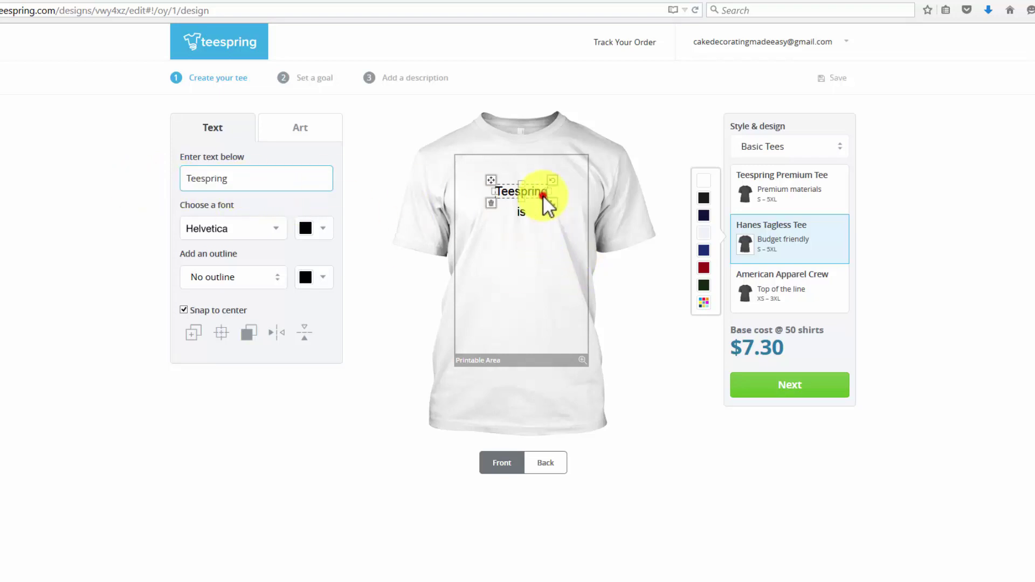
left_click(276, 228)
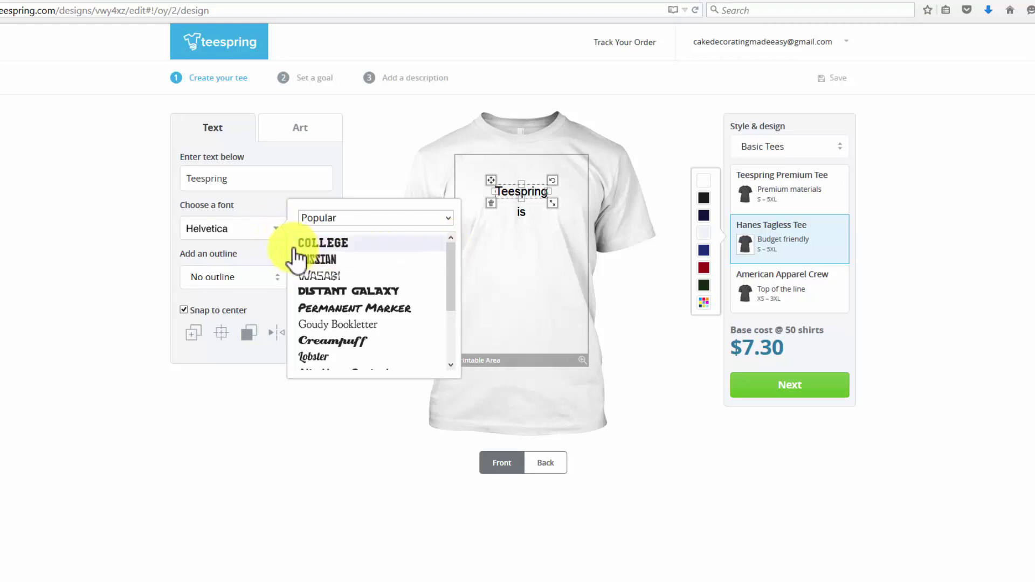
left_click(341, 308)
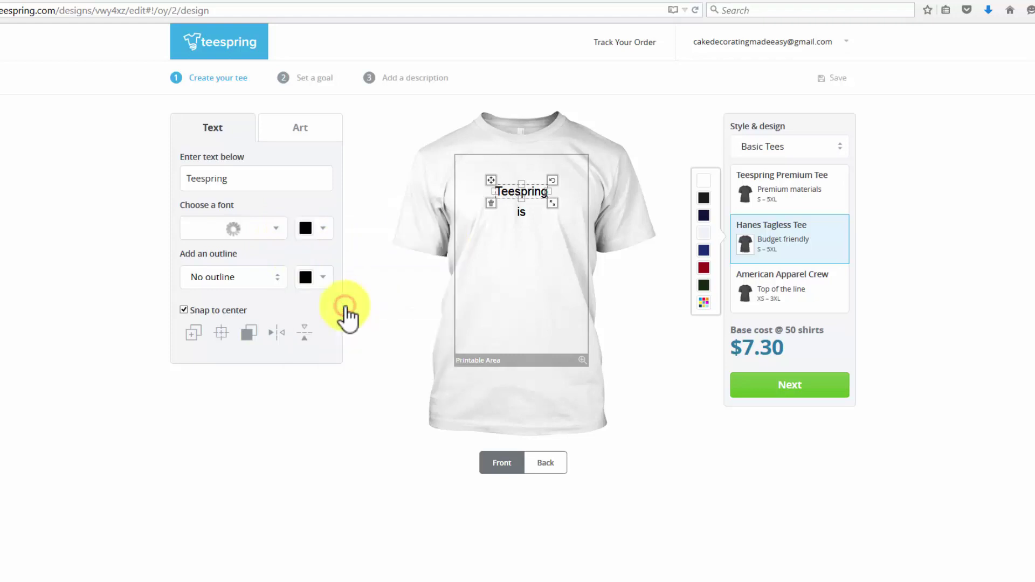
left_click(282, 231)
scroll(357, 300, "down", 10)
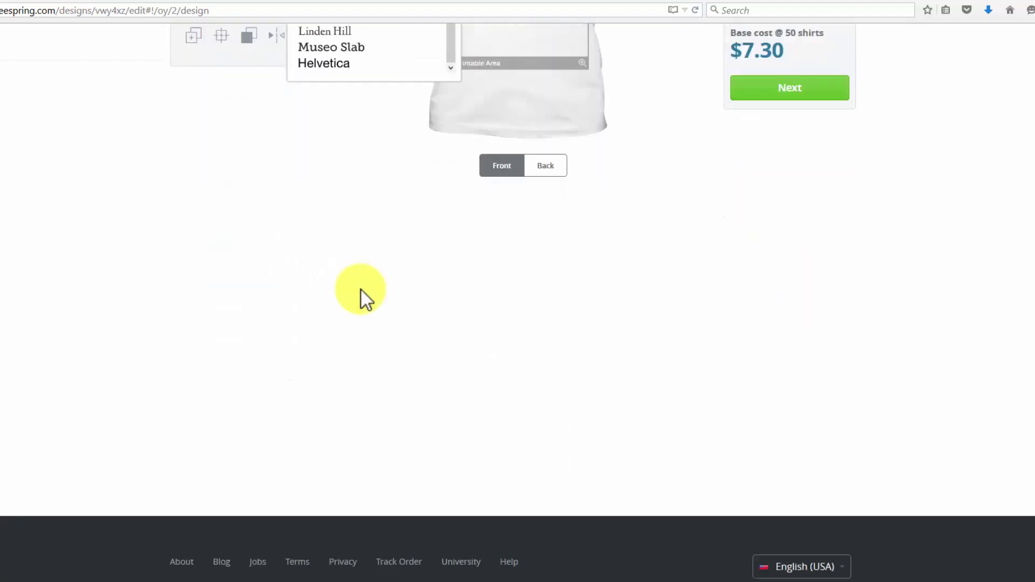
scroll(360, 292, "up", 10)
left_click(142, 243)
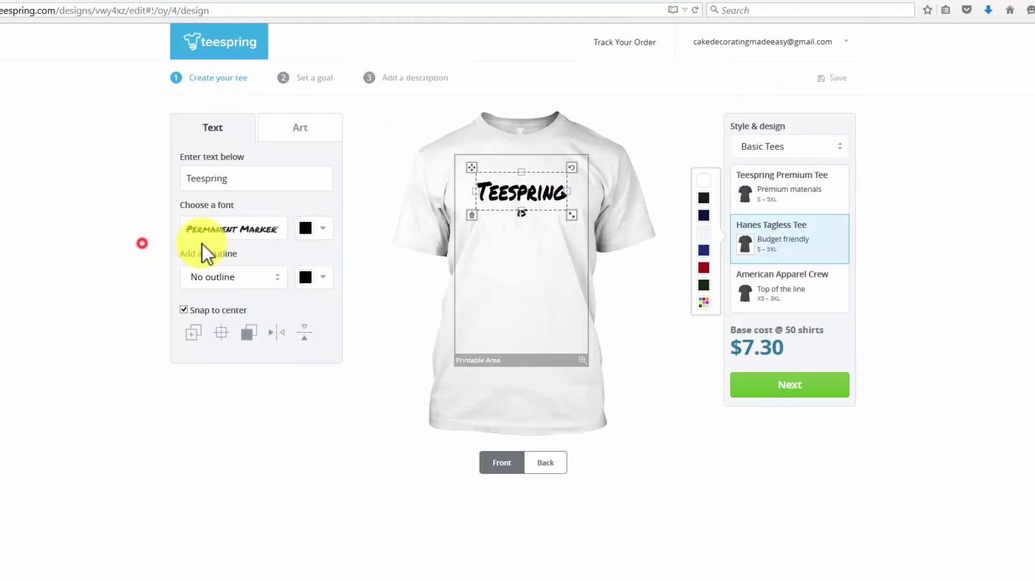
left_click(314, 231)
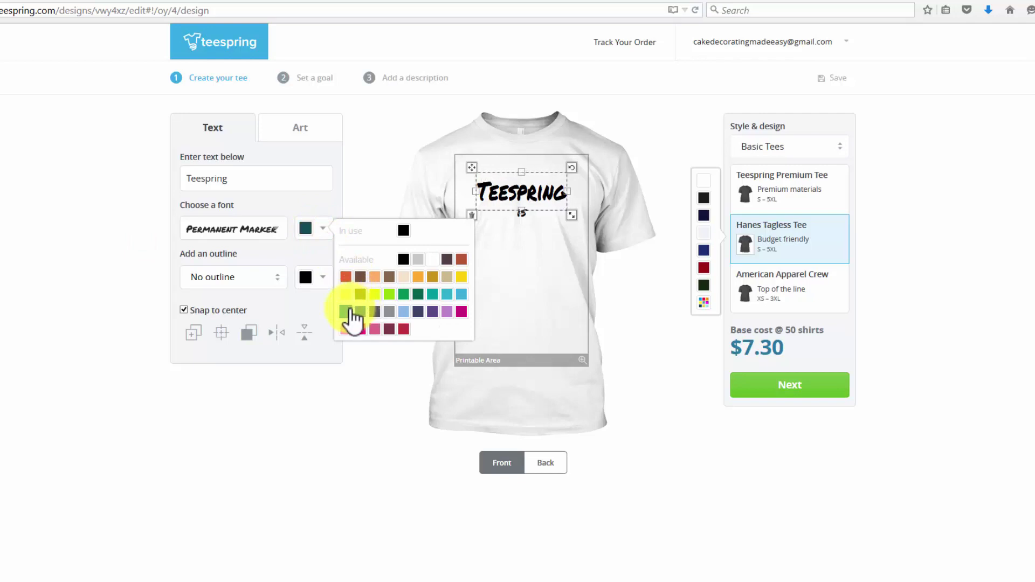
left_click(347, 312)
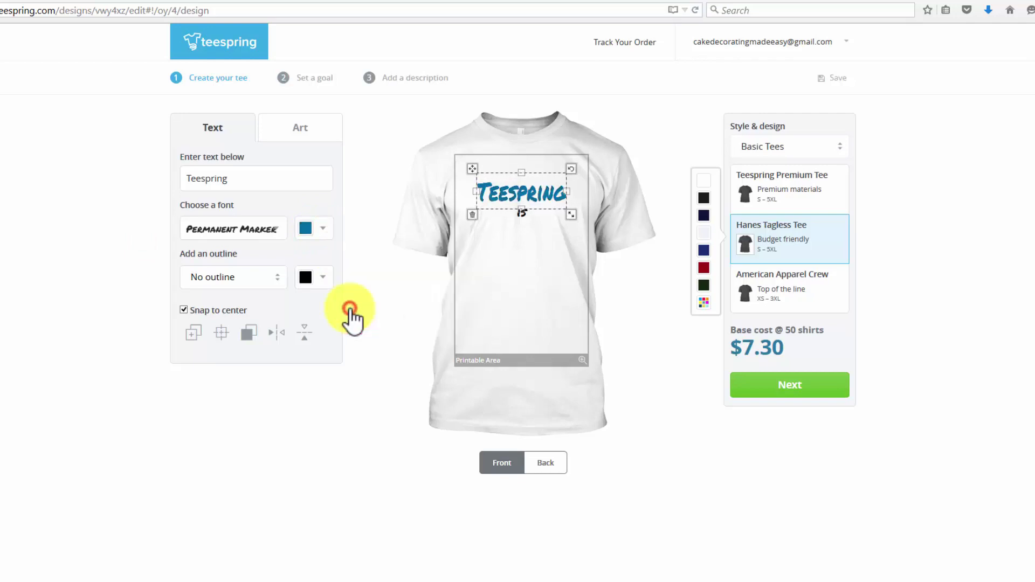
Try thin, medium and thick outlines on the "Teespring" line and set it back to no outline
left_click(524, 214)
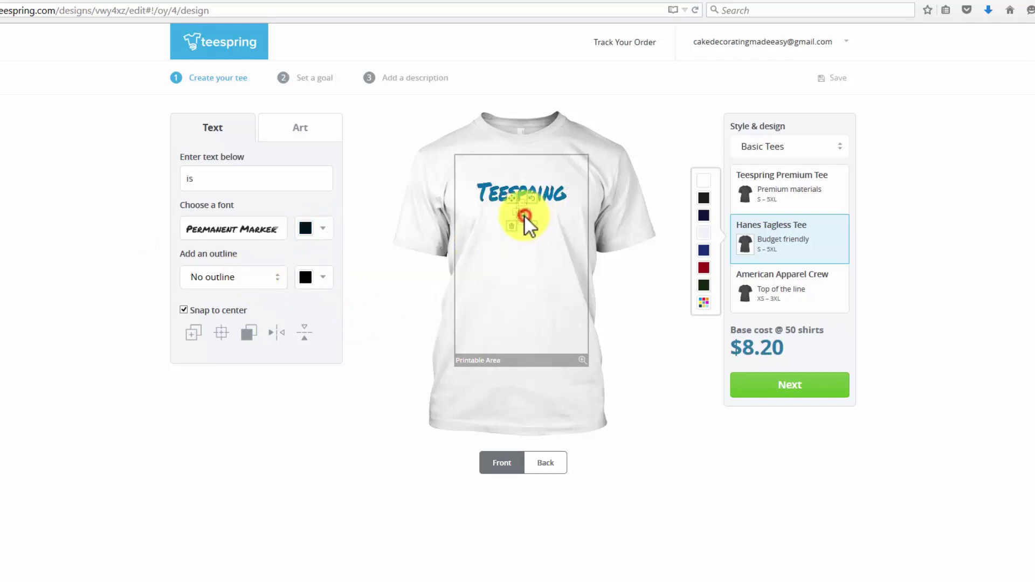
left_click(282, 281)
left_click(482, 191)
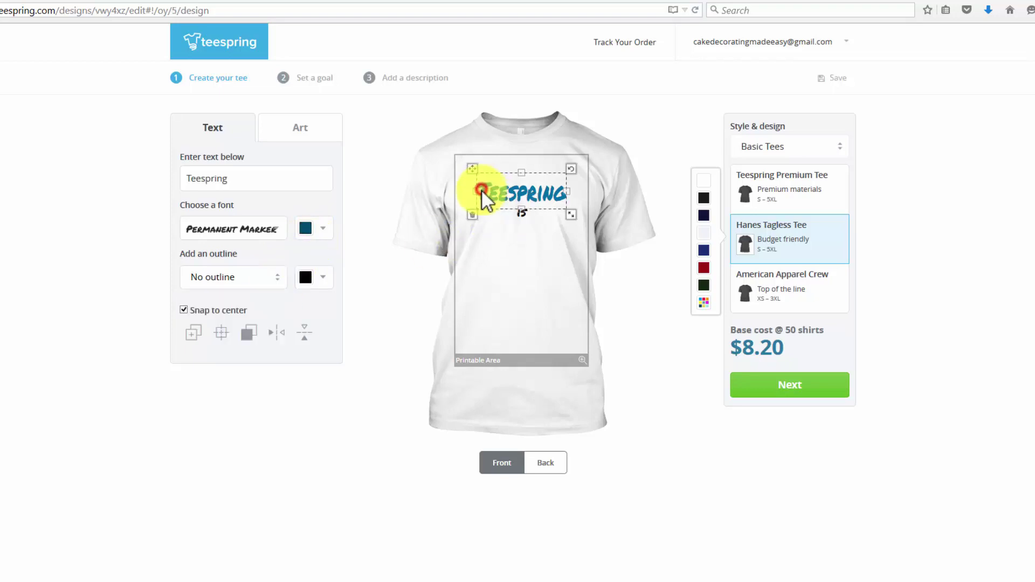
left_click(280, 276)
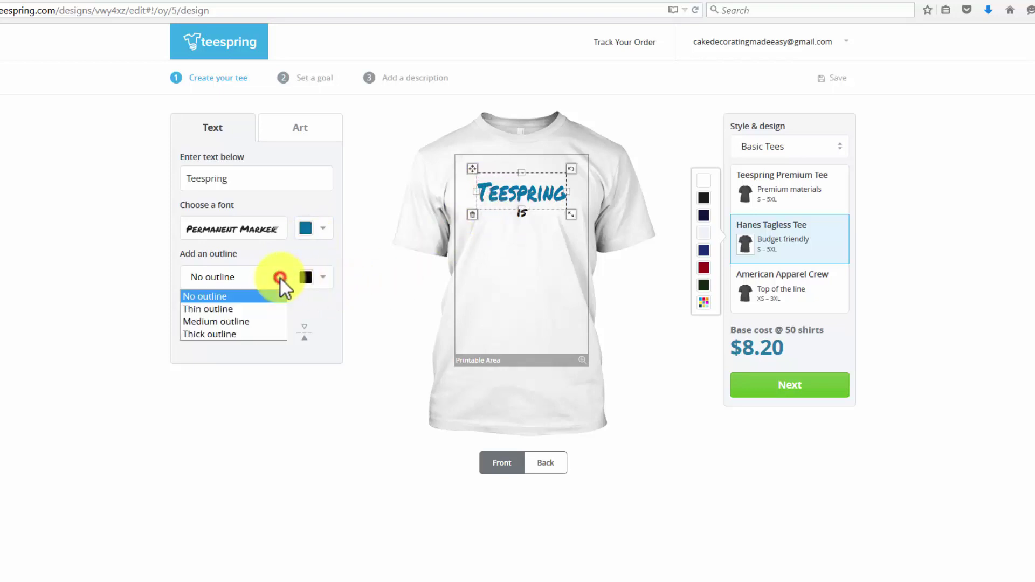
left_click(225, 308)
left_click(235, 285)
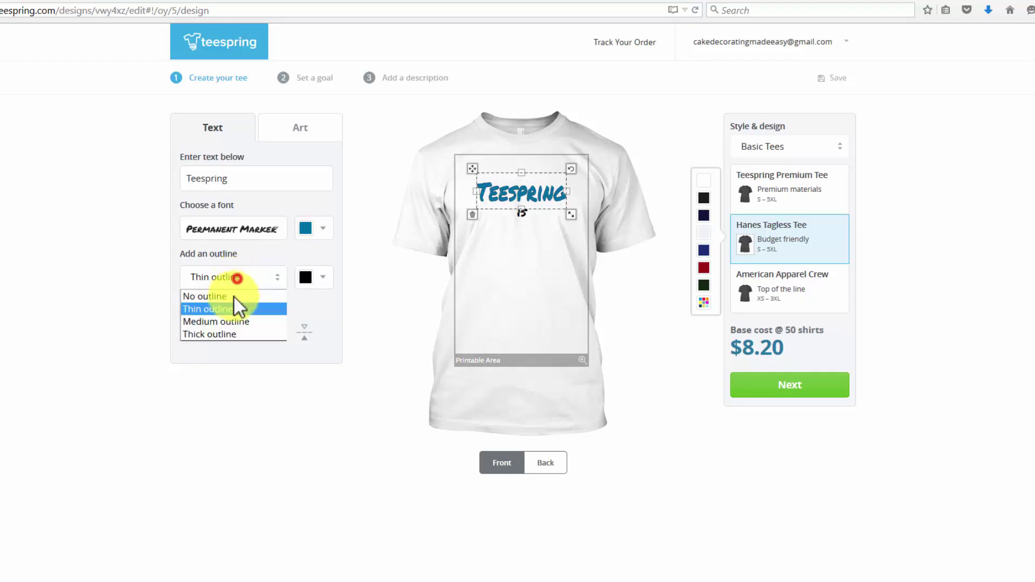
left_click(221, 332)
left_click(236, 277)
left_click(221, 319)
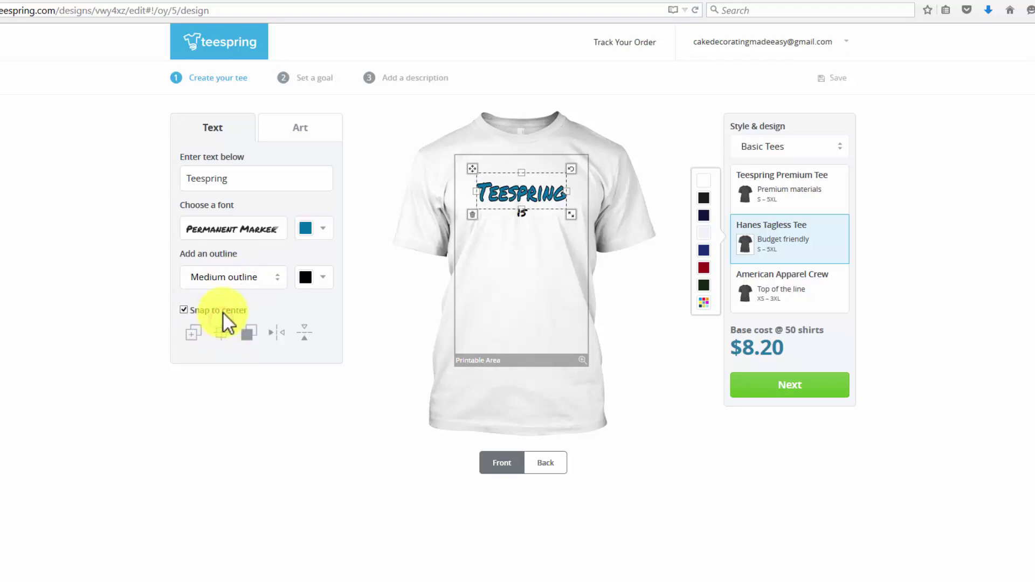
left_click(239, 276)
left_click(220, 331)
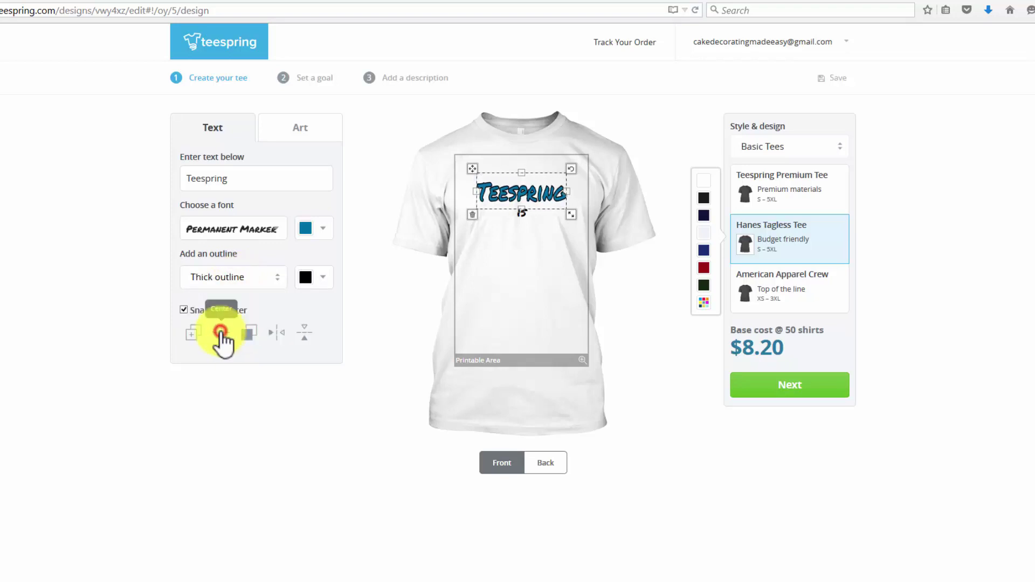
left_click(244, 279)
left_click(238, 295)
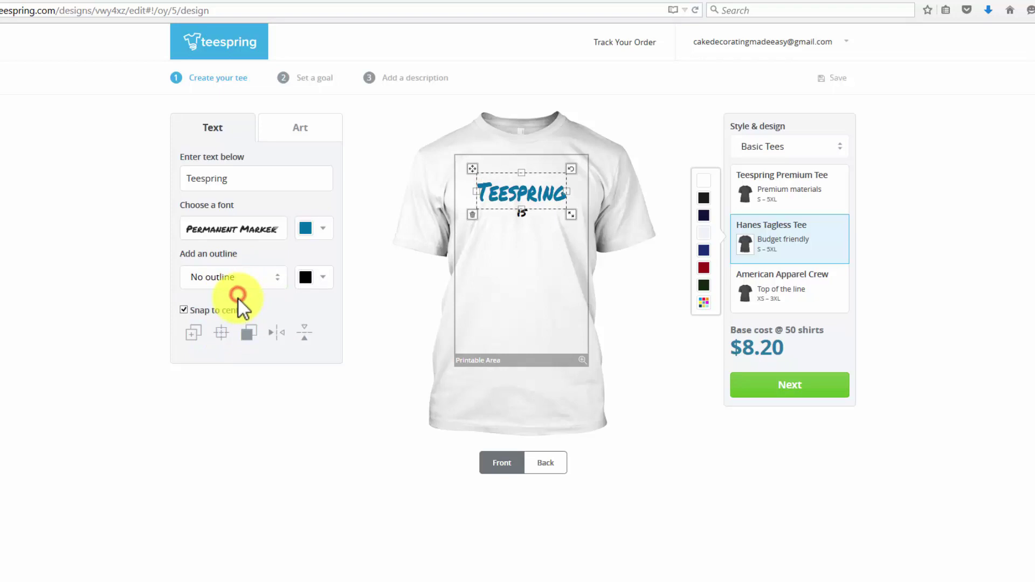
Enlarge the "is" line slightly and set its text and outline colours to blue
left_click(522, 213)
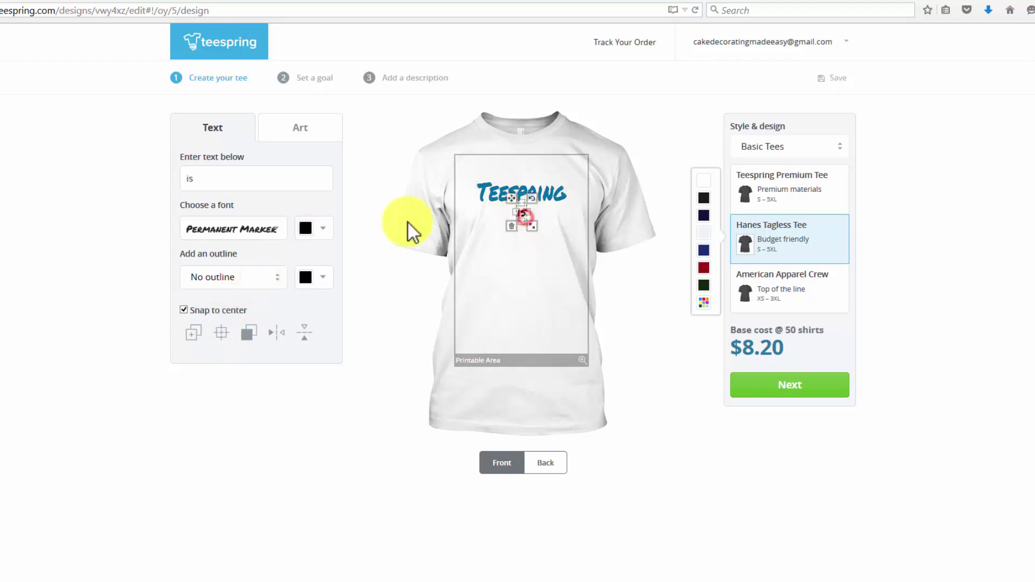
left_click_drag(533, 225, 539, 228)
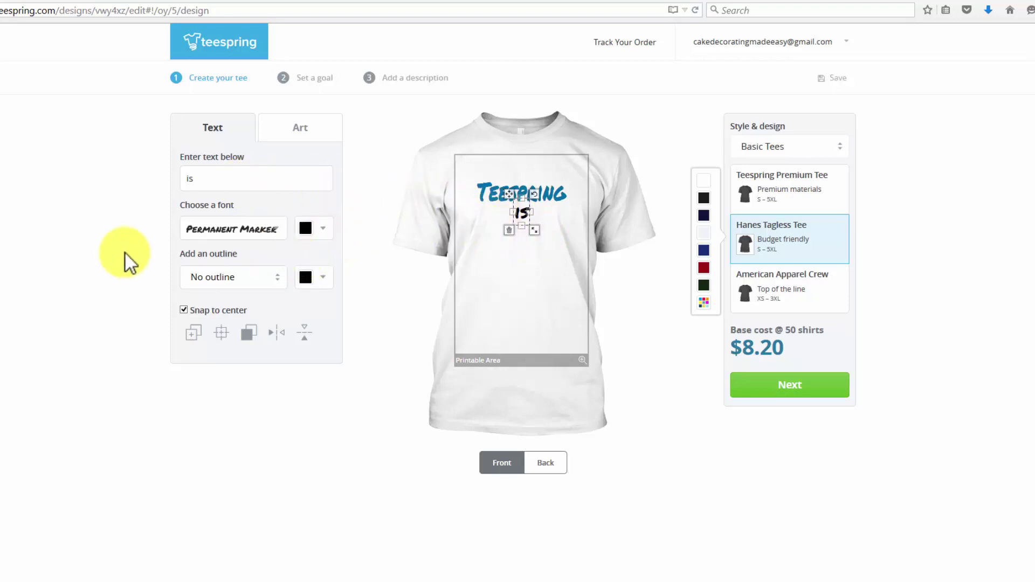
left_click(322, 278)
left_click(361, 358)
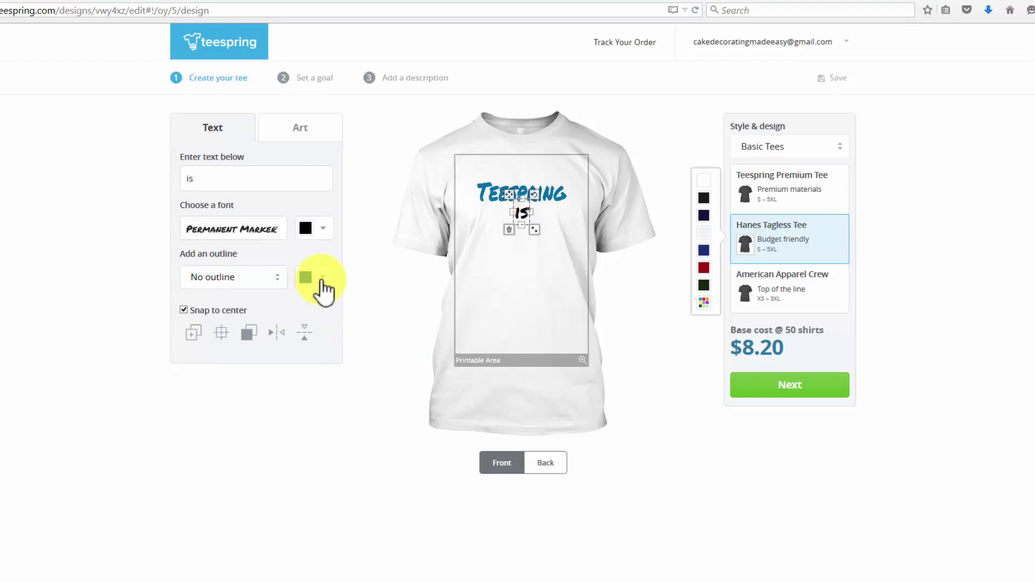
left_click(321, 230)
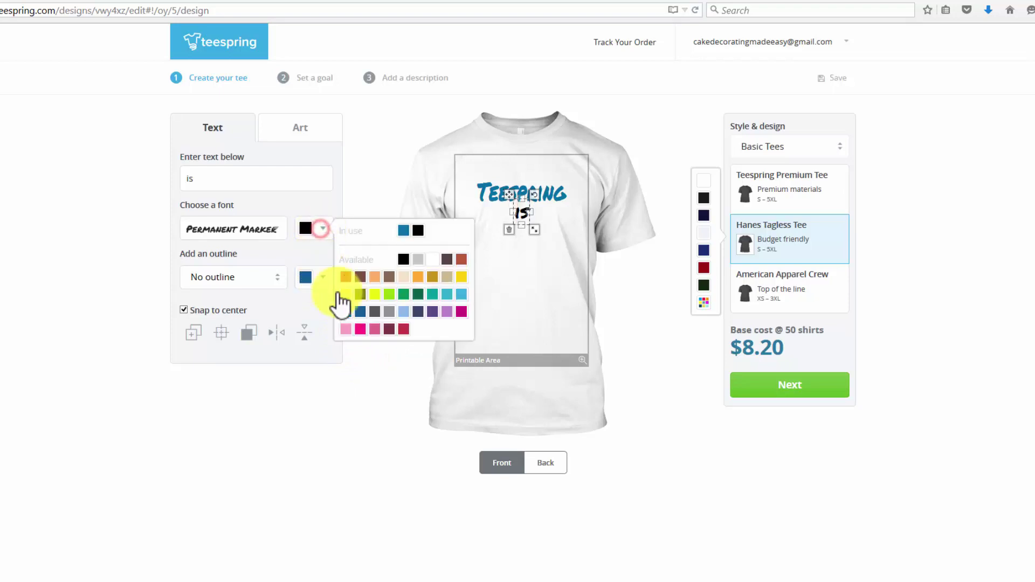
left_click(363, 316)
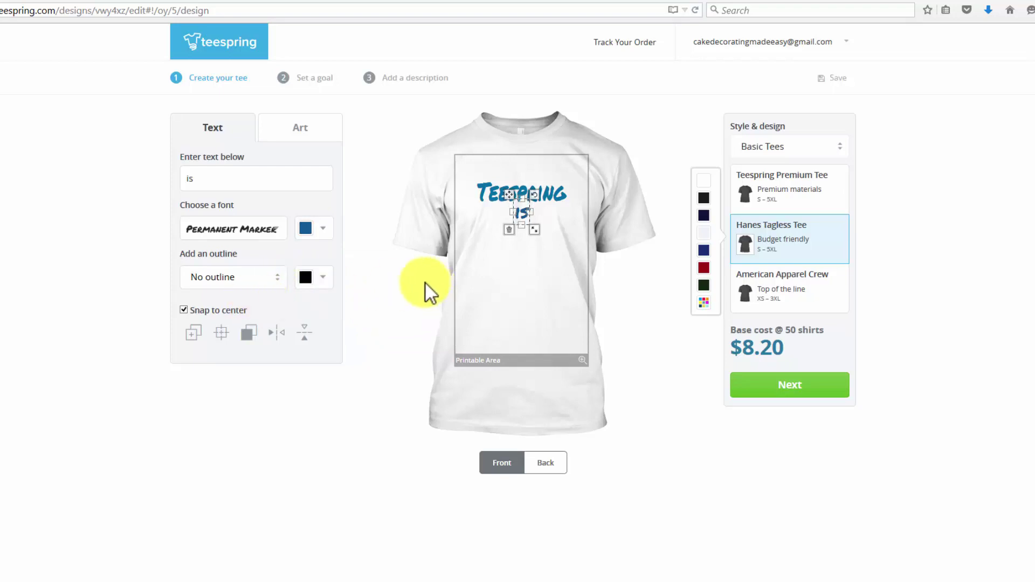
Duplicate the "is" line, place the enlarged copy centred beneath it and change the copy's wording to "Awesome"
left_click(195, 333)
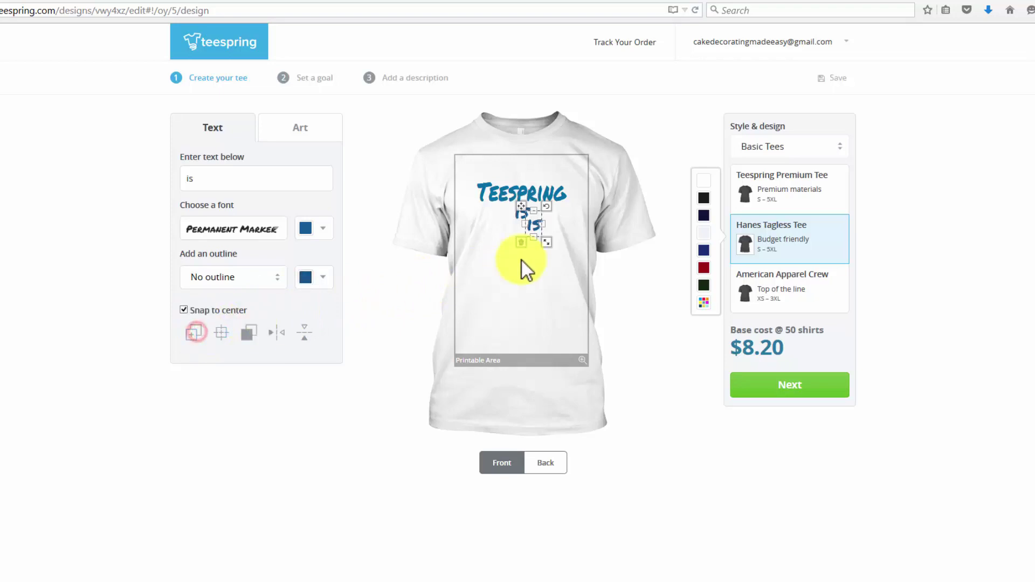
left_click_drag(542, 224, 536, 247)
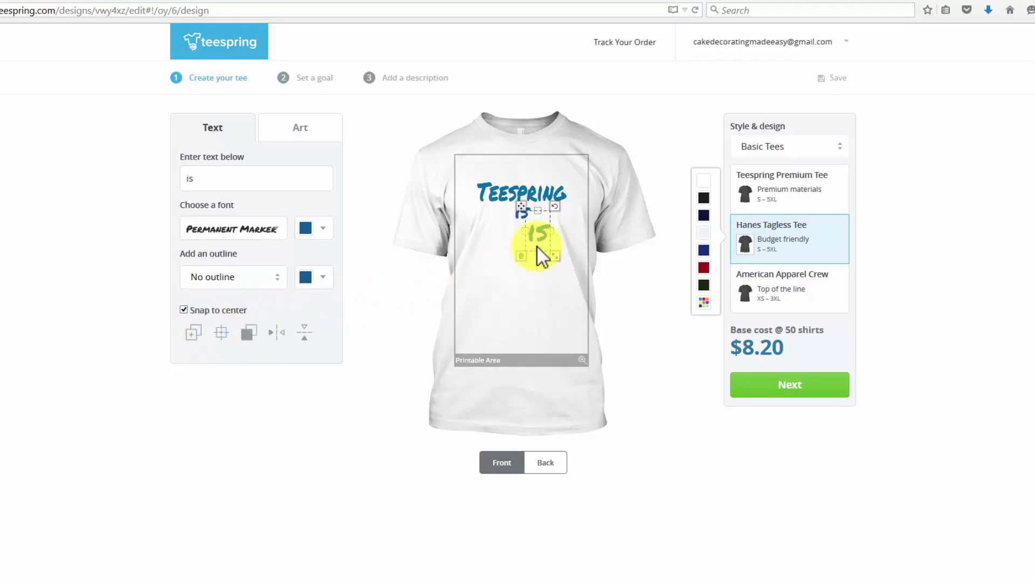
left_click_drag(519, 209, 504, 230)
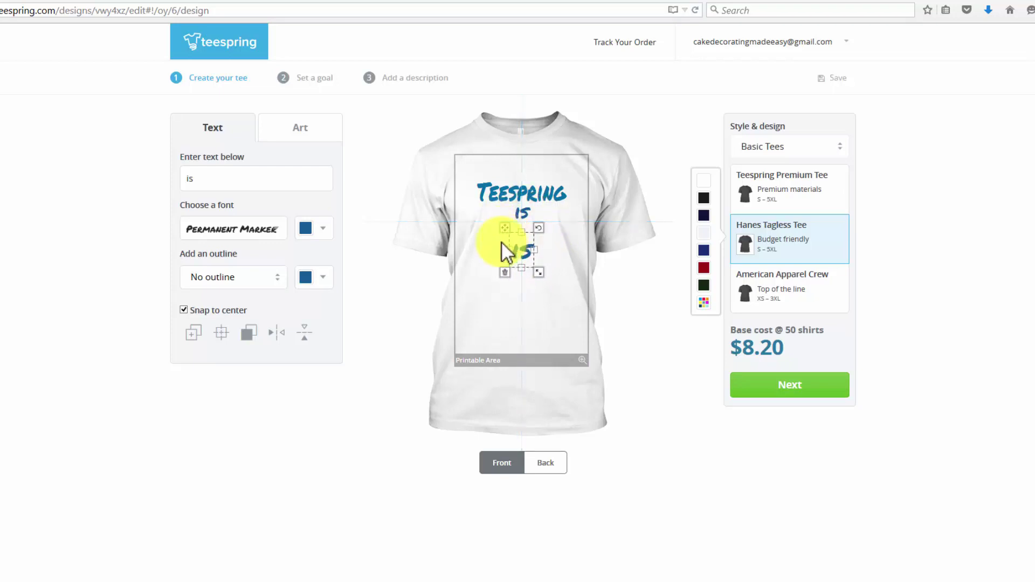
left_click(278, 333)
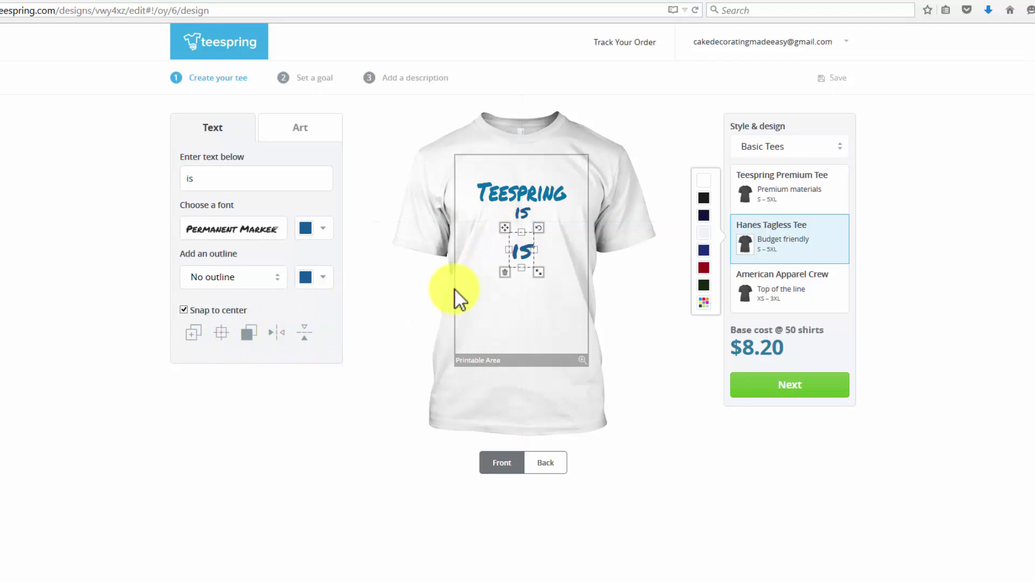
left_click_drag(215, 177, 178, 180)
type("A")
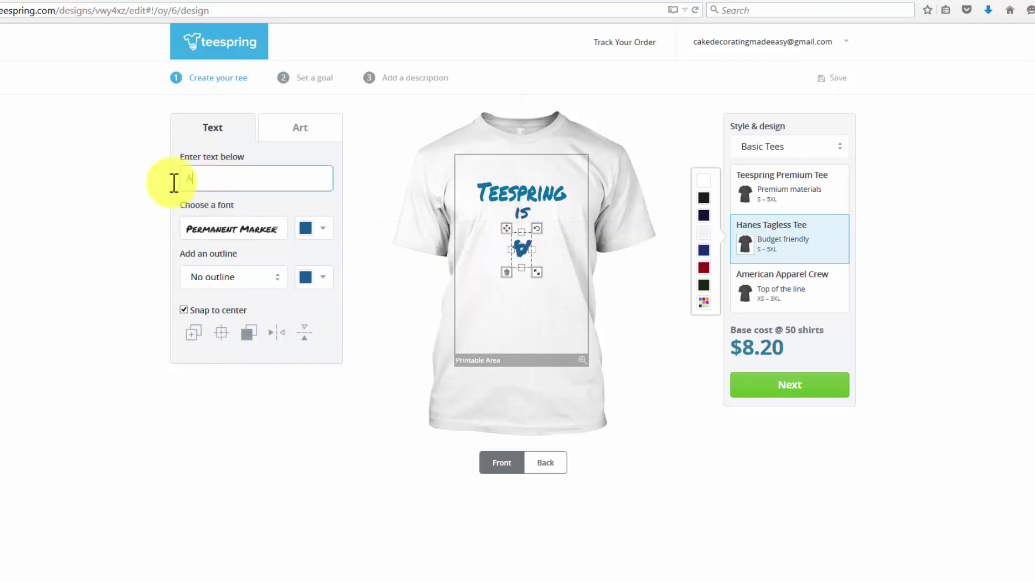
type("wesome")
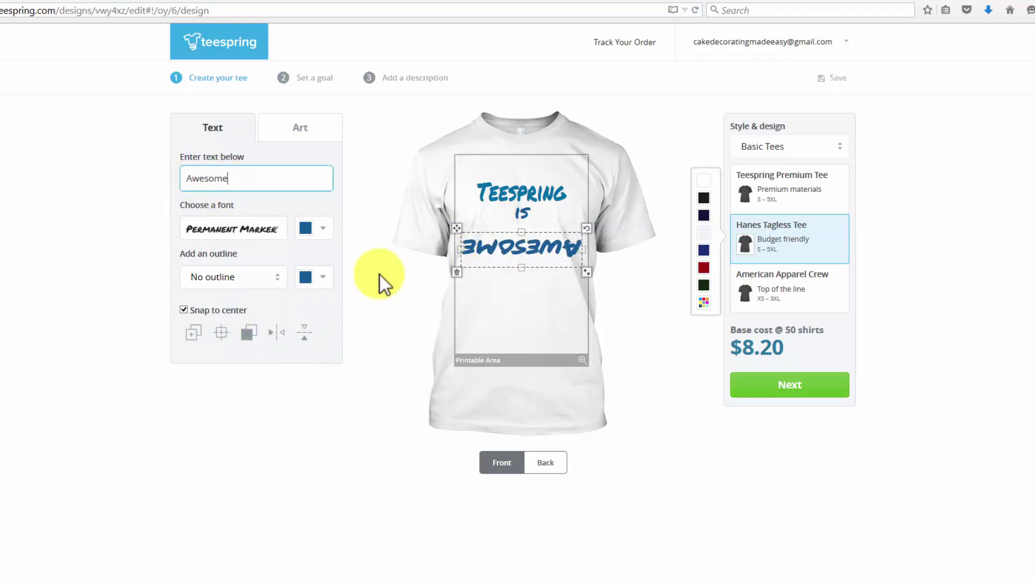
Flip the "Awesome" line horizontally and vertically until it reads upright from left to right
left_click(275, 335)
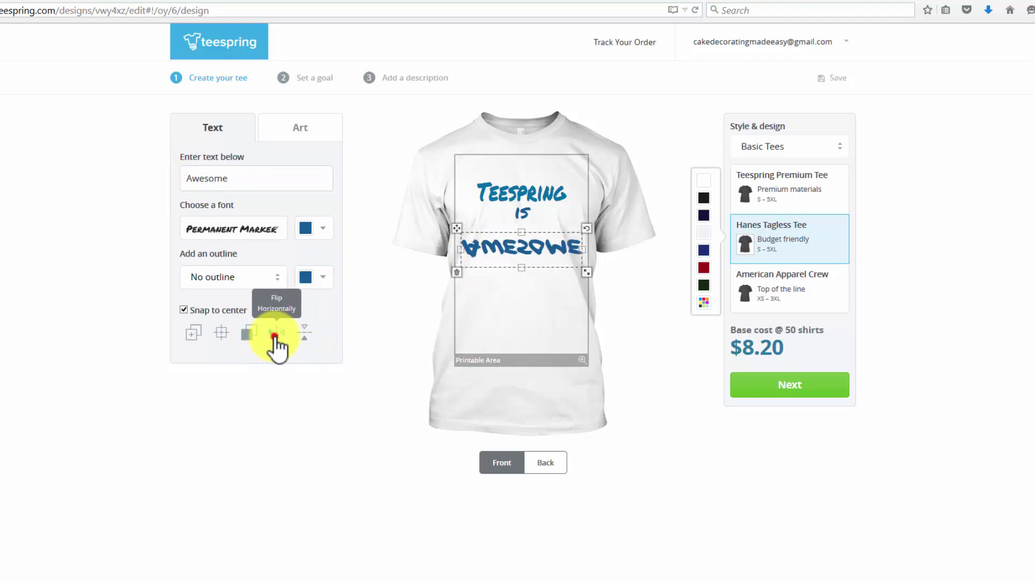
left_click(275, 336)
left_click(299, 337)
left_click(300, 338)
left_click(299, 337)
left_click(281, 335)
Browse the ready-made artwork library and search it for "teespring"
left_click(289, 132)
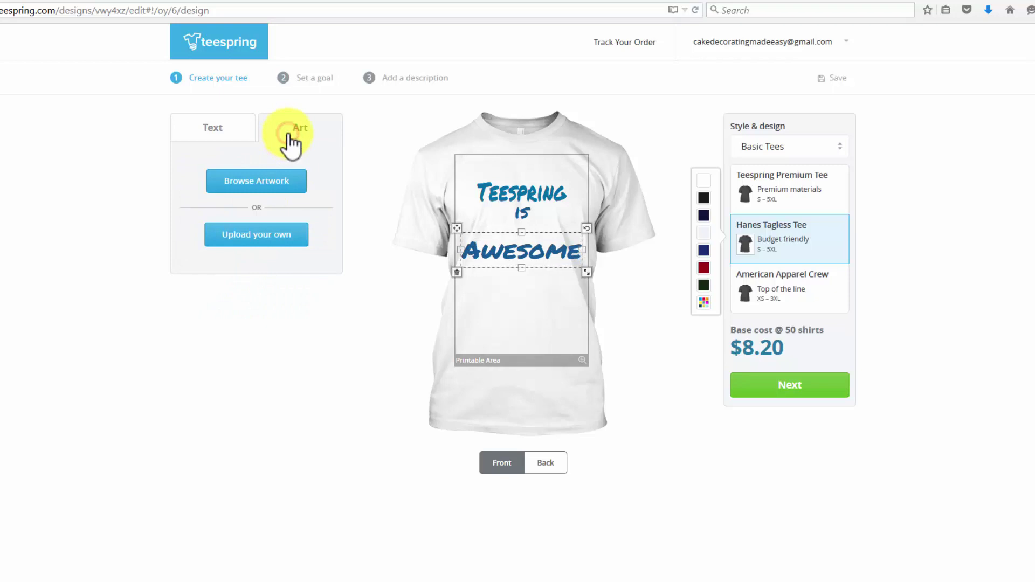
left_click(275, 186)
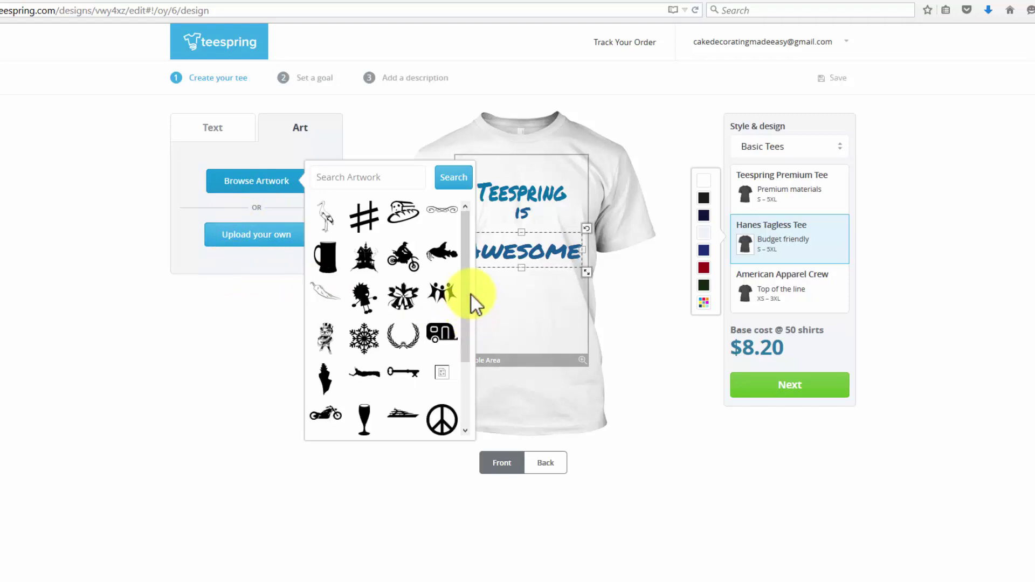
left_click_drag(466, 286, 472, 261)
left_click(396, 177)
type("teespring")
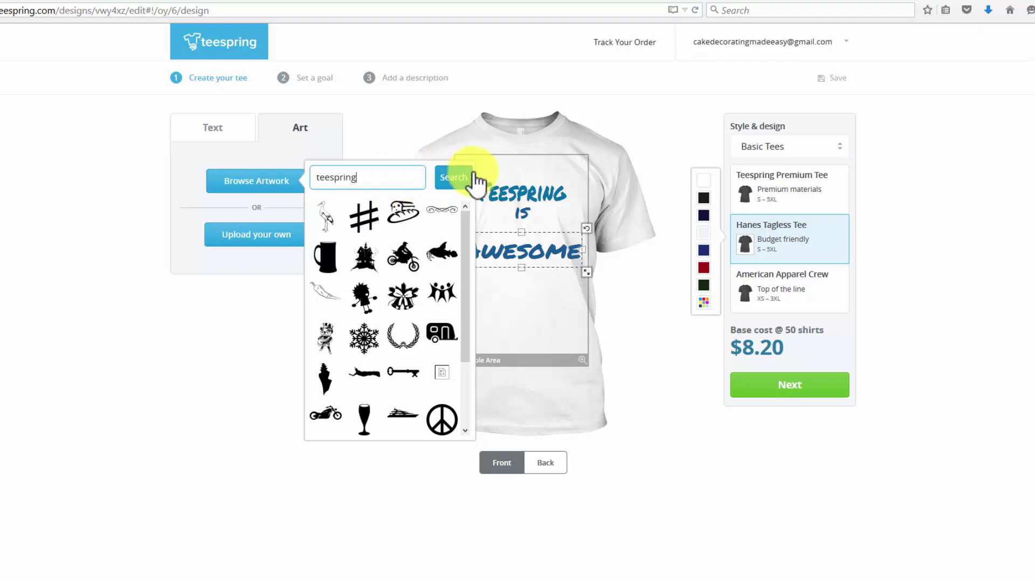
left_click(454, 178)
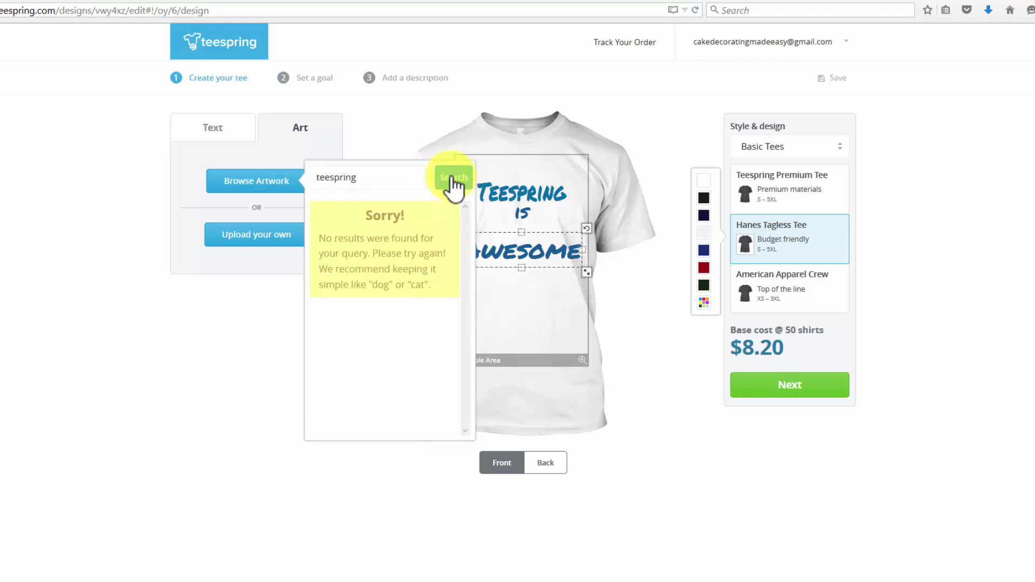
Clear the artwork search term, rerun the search without one and close the artwork browser
left_click_drag(381, 177, 296, 178)
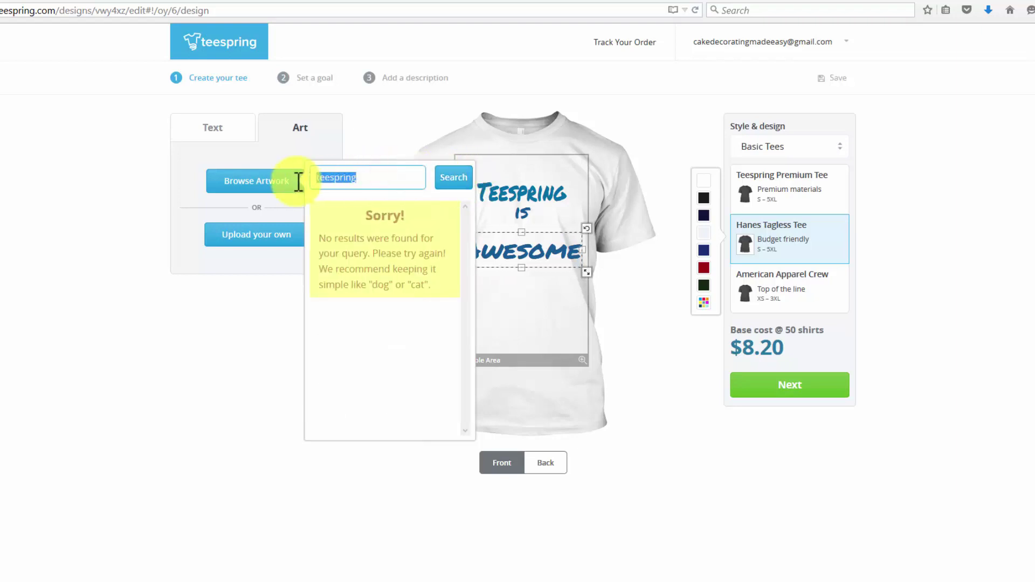
key("BackSpace")
left_click(454, 180)
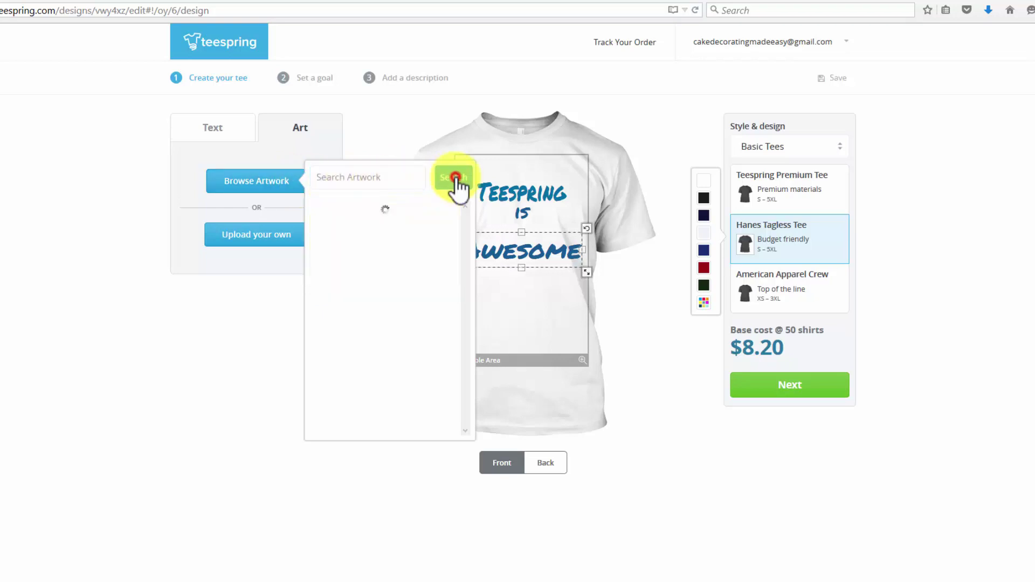
left_click(347, 184)
left_click(243, 349)
left_click(272, 199)
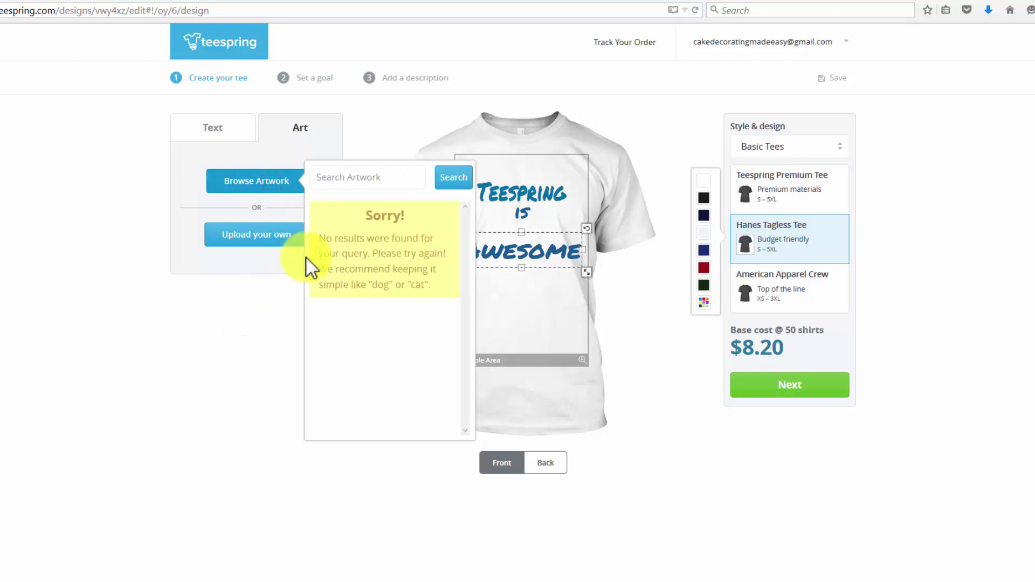
left_click(254, 304)
Examine the option for uploading your own artwork to the shirt
left_click(269, 235)
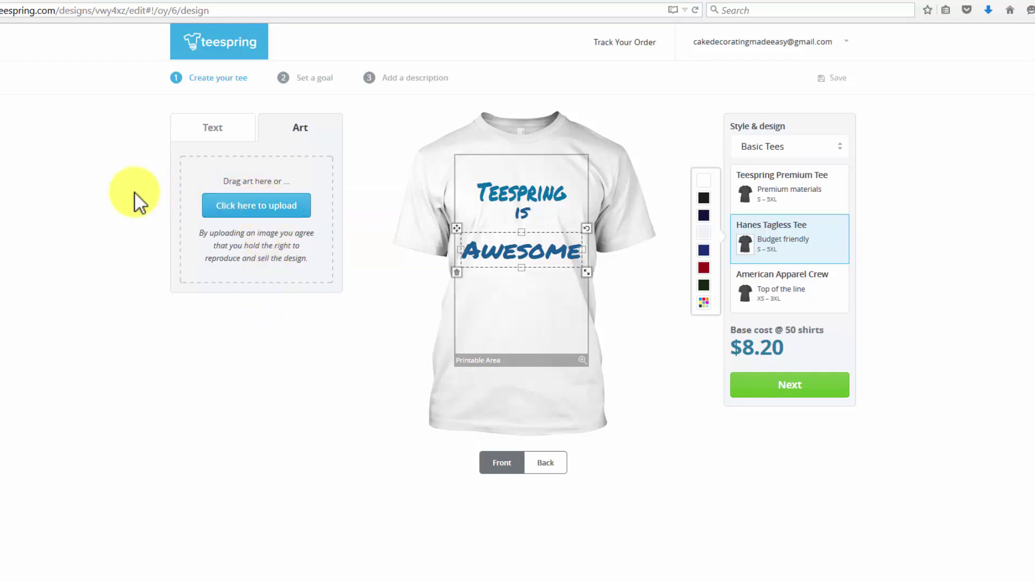
left_click(240, 128)
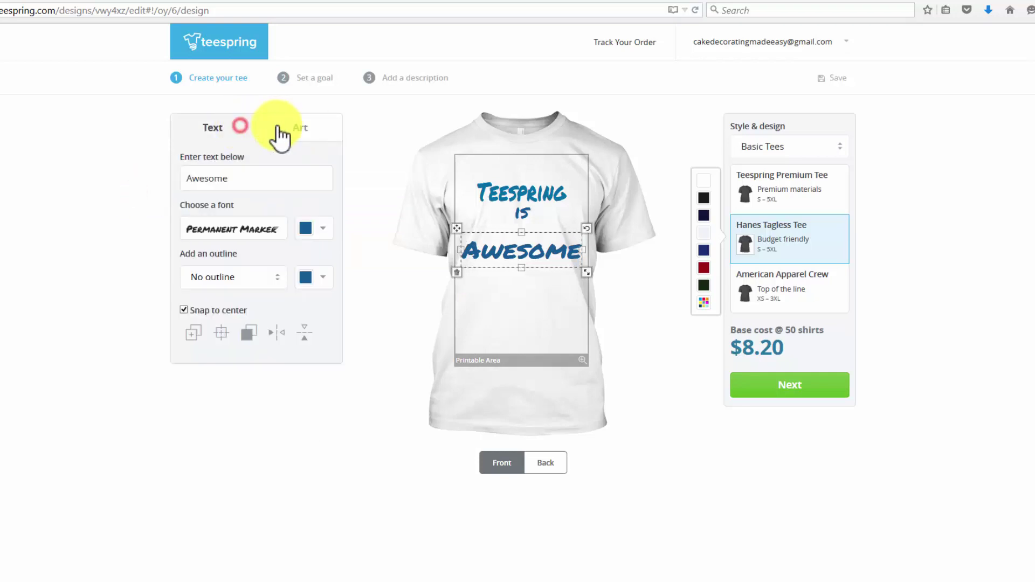
left_click(305, 133)
left_click(282, 212)
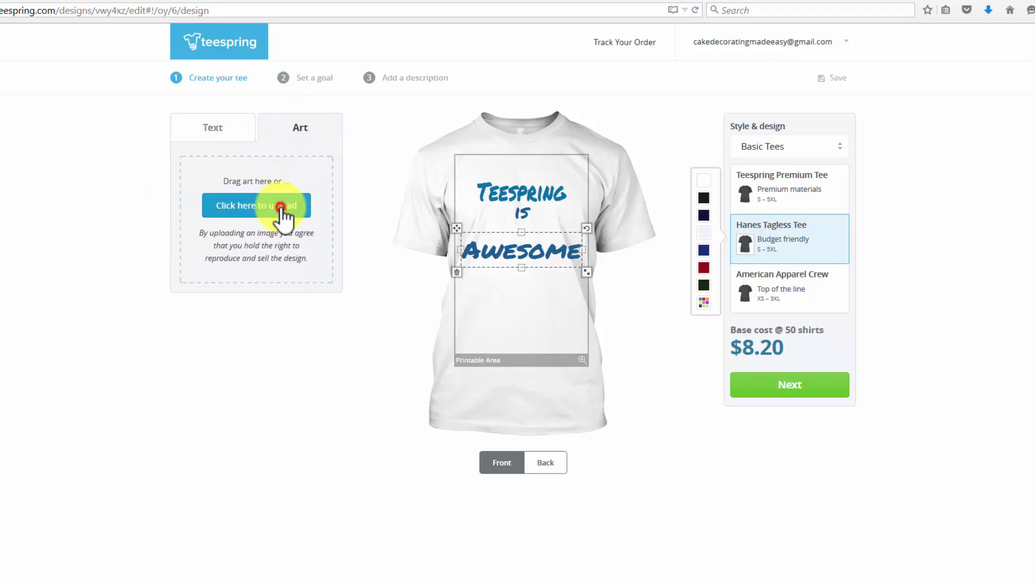
left_click(1030, 567)
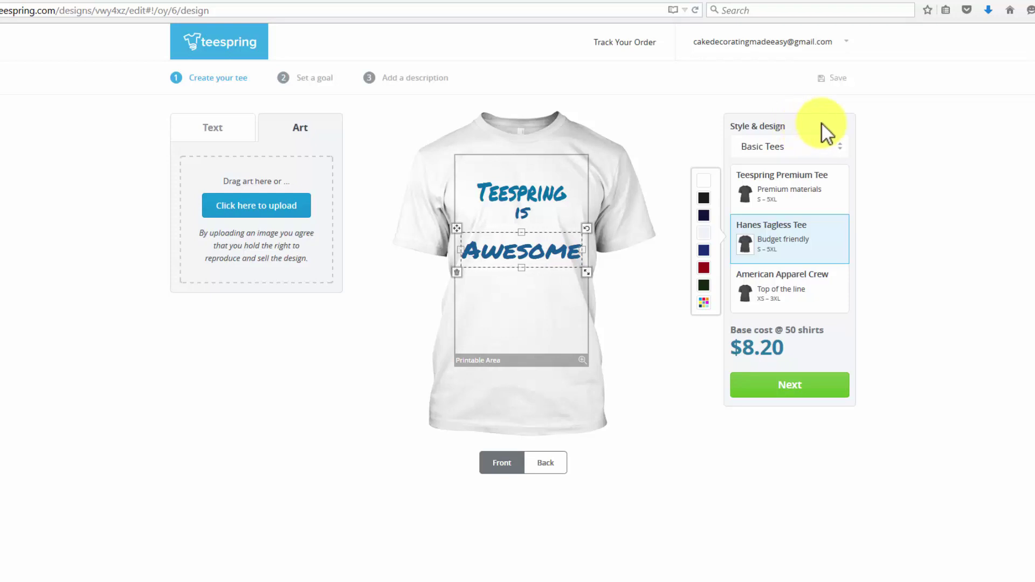
Try the Women's Tees category, switch the product category to V-Neck Tees and choose the Bella Women's Fitted V-Neck
left_click(839, 145)
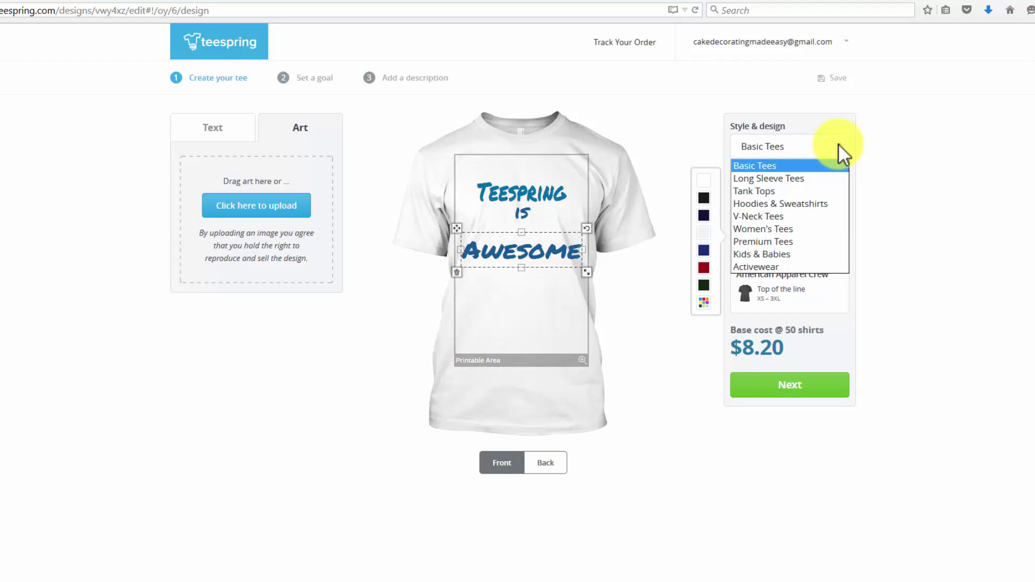
left_click(783, 224)
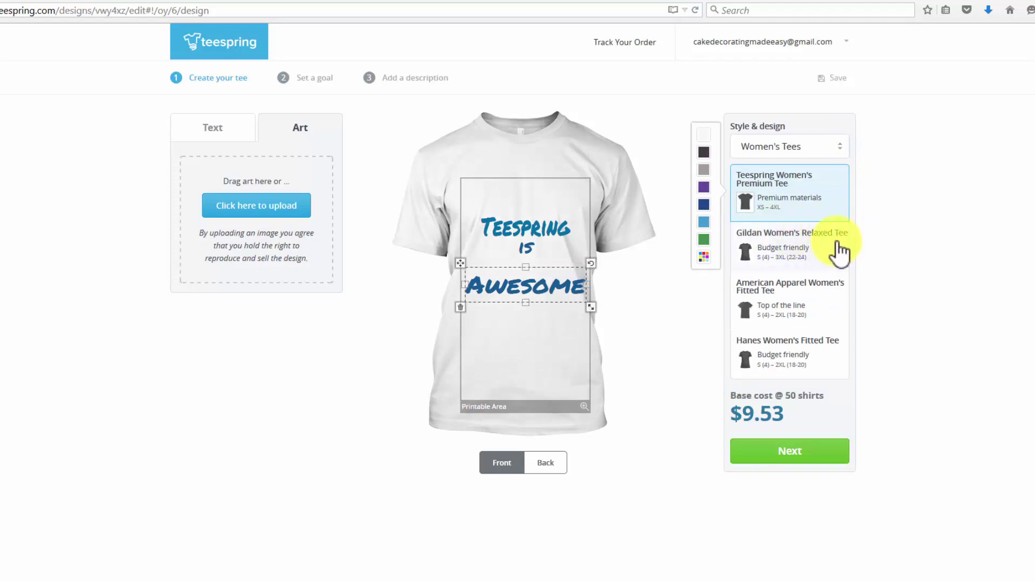
left_click(839, 145)
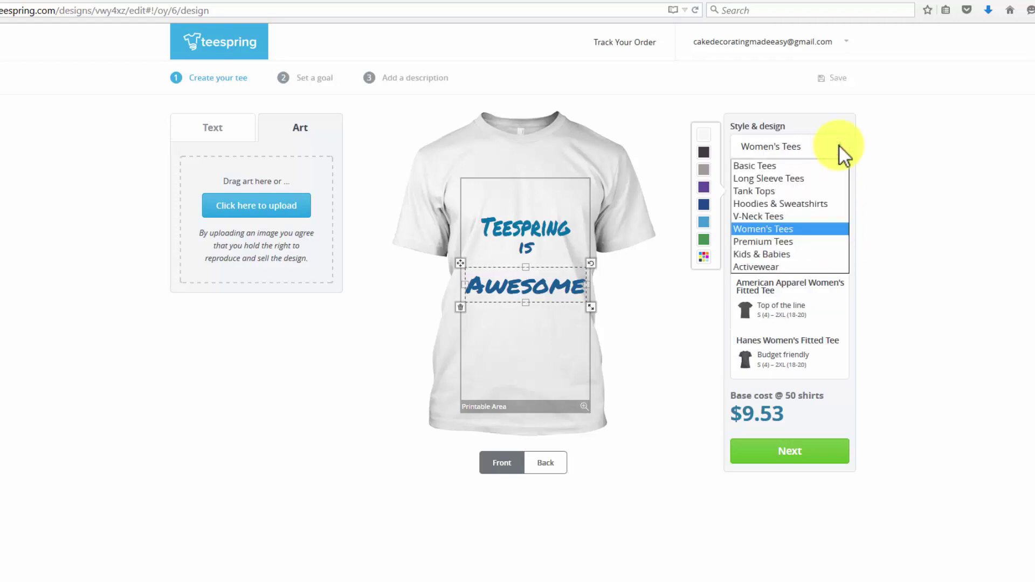
left_click(788, 216)
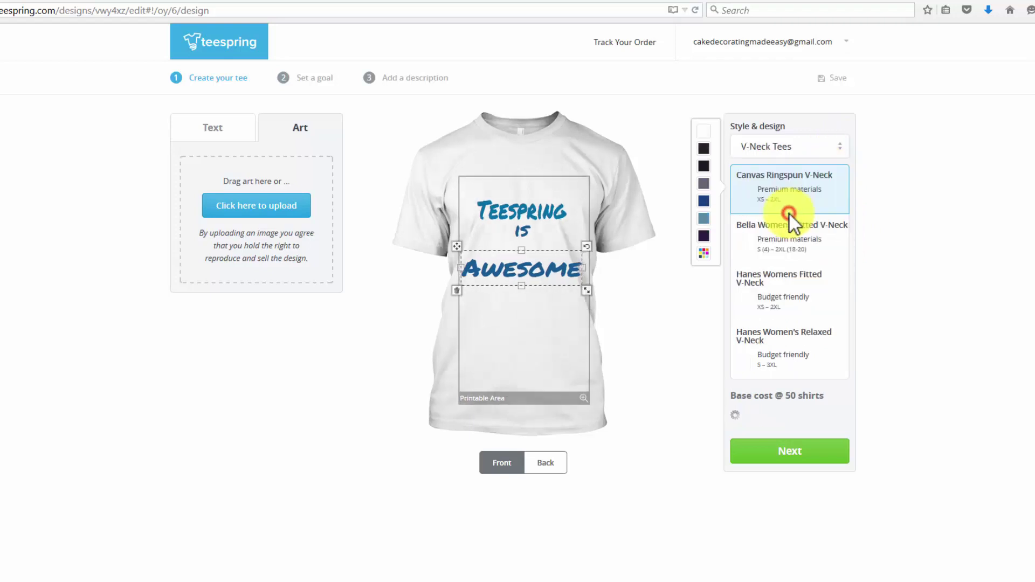
left_click(820, 238)
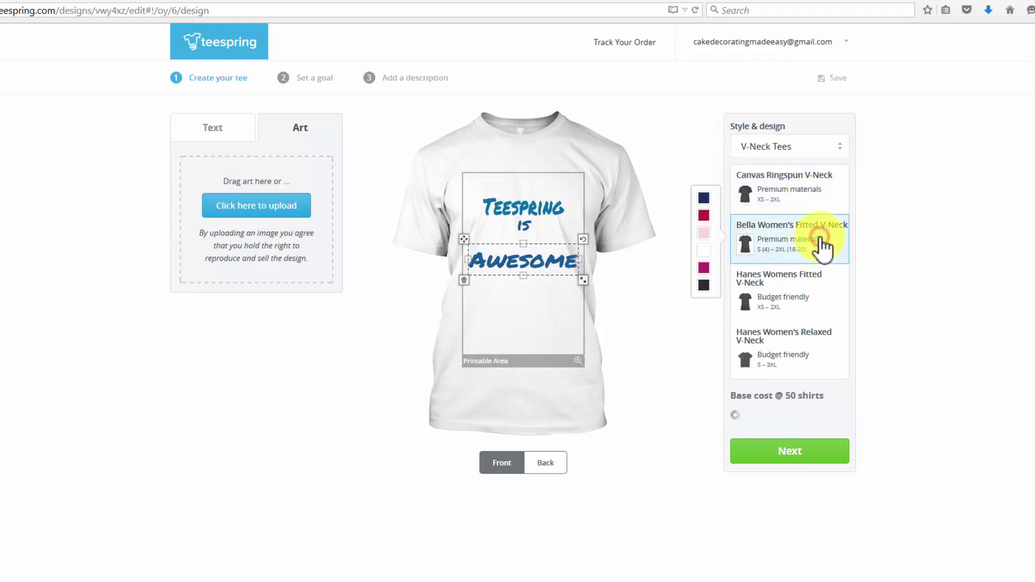
Try the Hanes Womens Fitted V-Neck and the Hanes Women's Relaxed V-Neck styles for the design
left_click(825, 295)
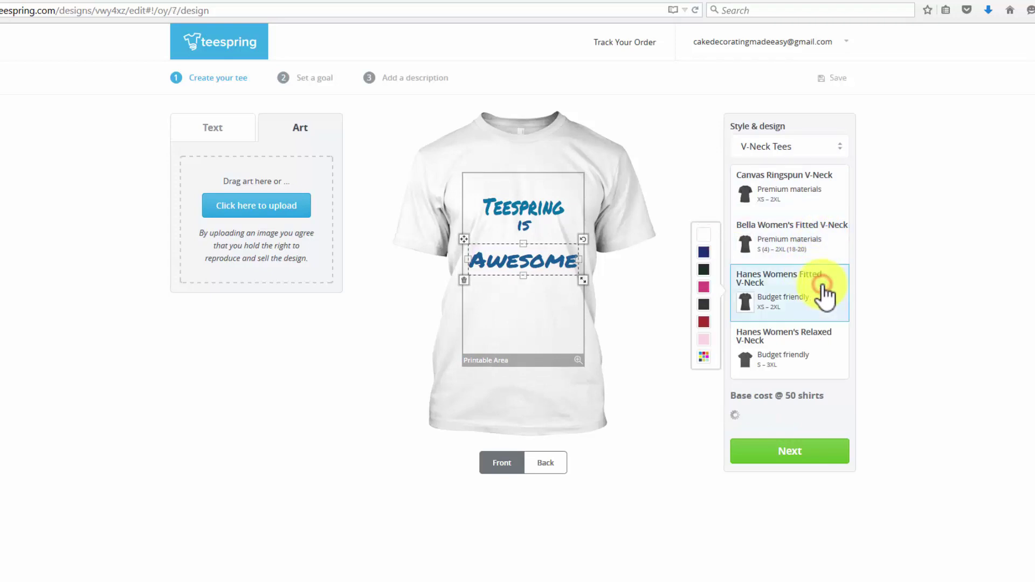
left_click(816, 359)
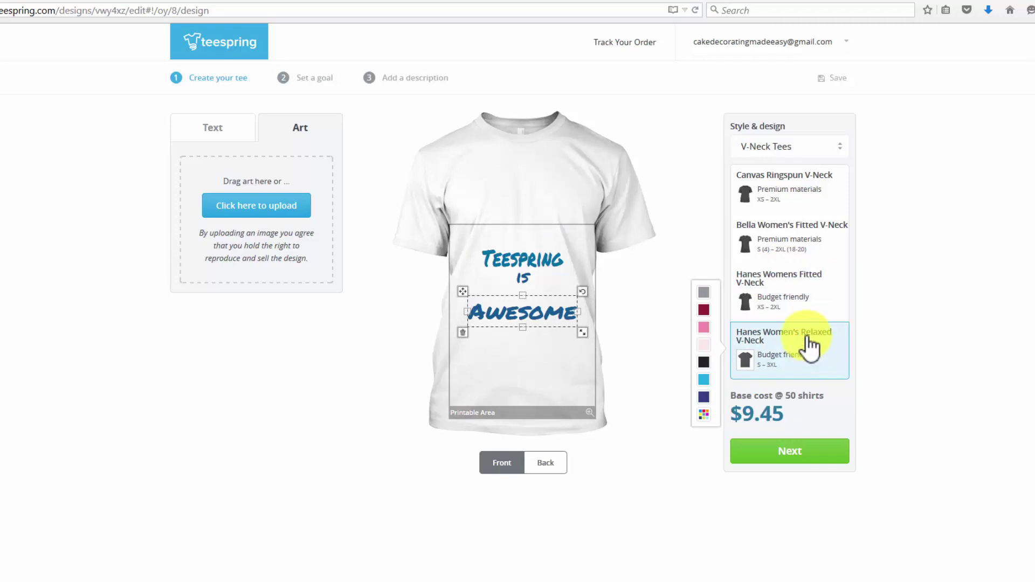
Switch the product category to Women's Tees and try the Gildan Women's Relaxed Tee and American Apparel Women's Fitted Tee
left_click(839, 148)
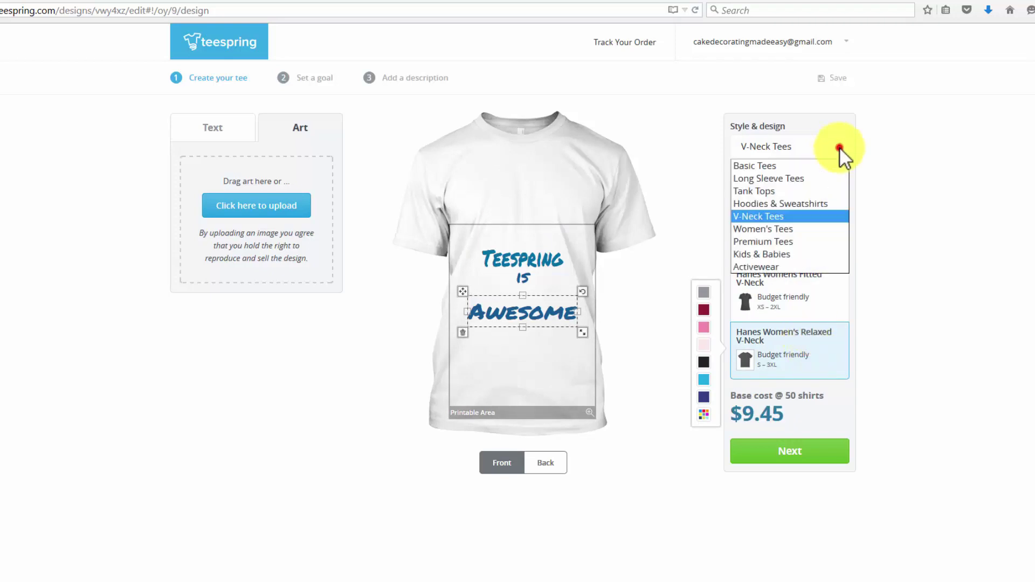
left_click(794, 231)
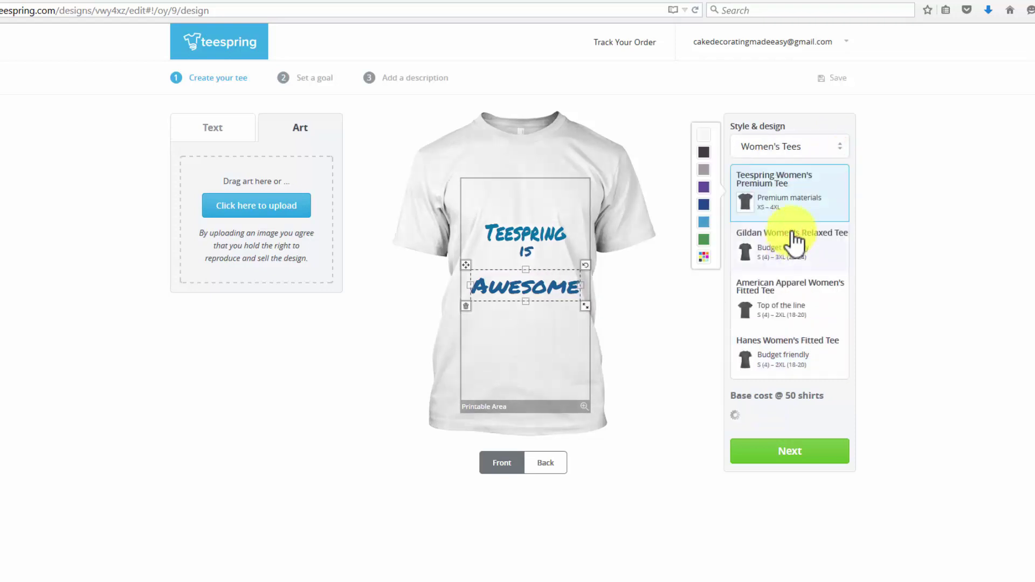
left_click(792, 239)
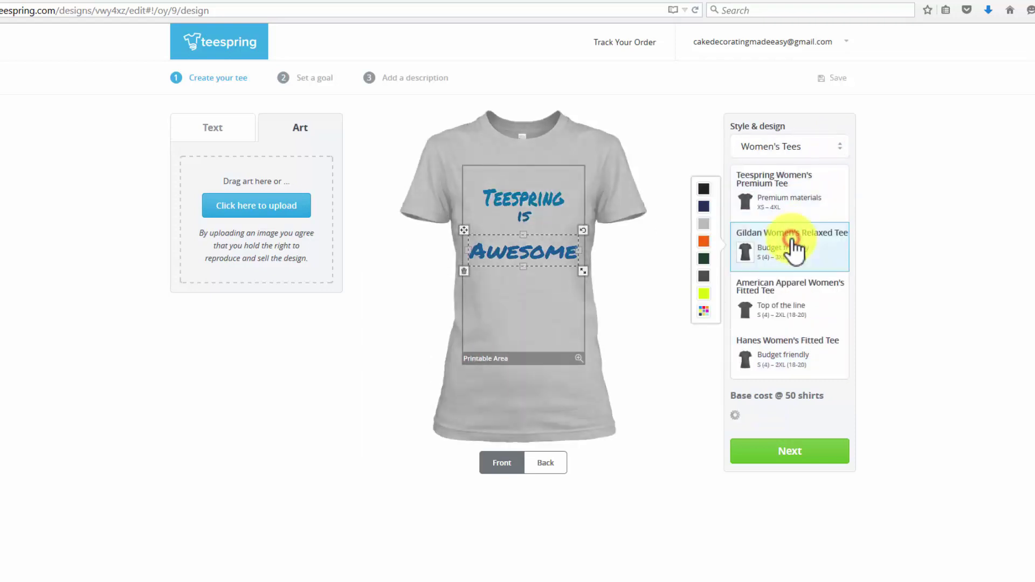
left_click(788, 300)
Try several fabric colors, including red and blue, on the American Apparel Women's Fitted Tee
left_click(706, 318)
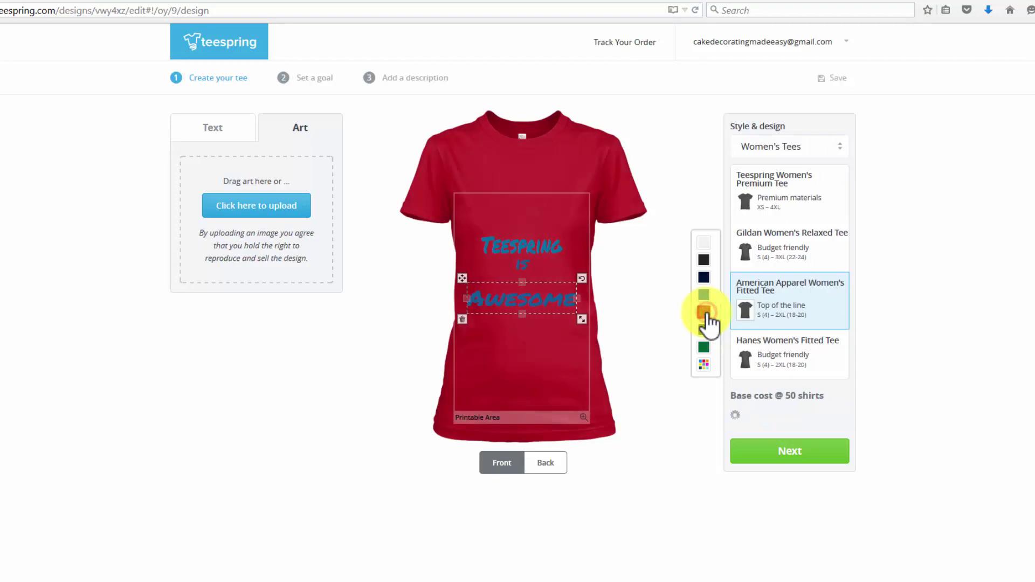
left_click(704, 295)
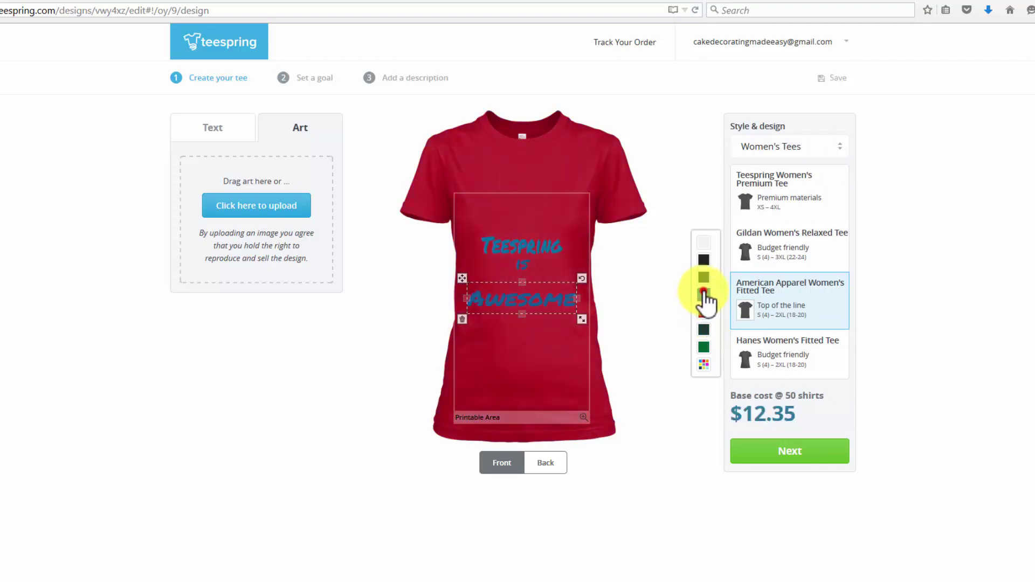
left_click(703, 261)
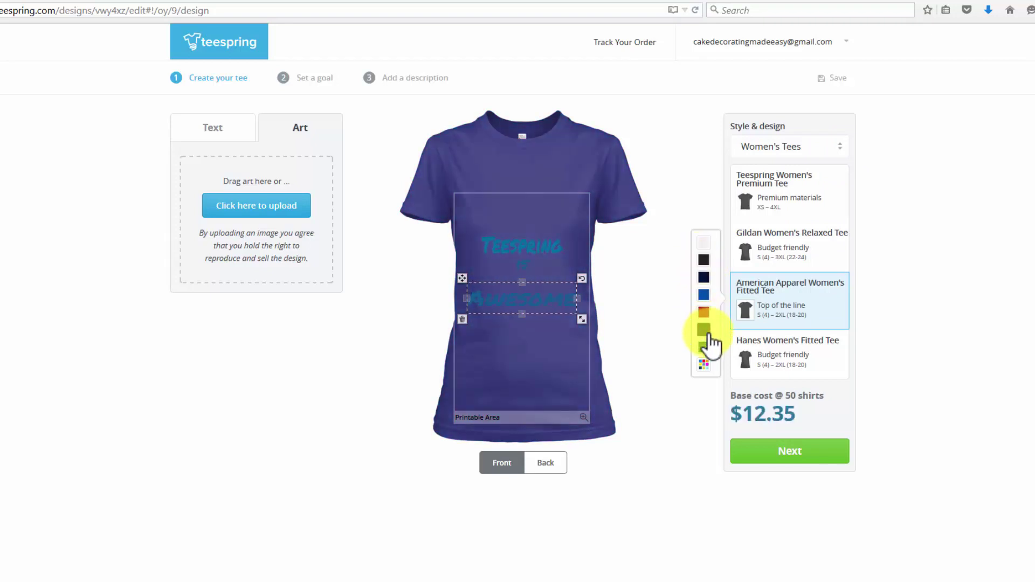
left_click(706, 347)
left_click(715, 368)
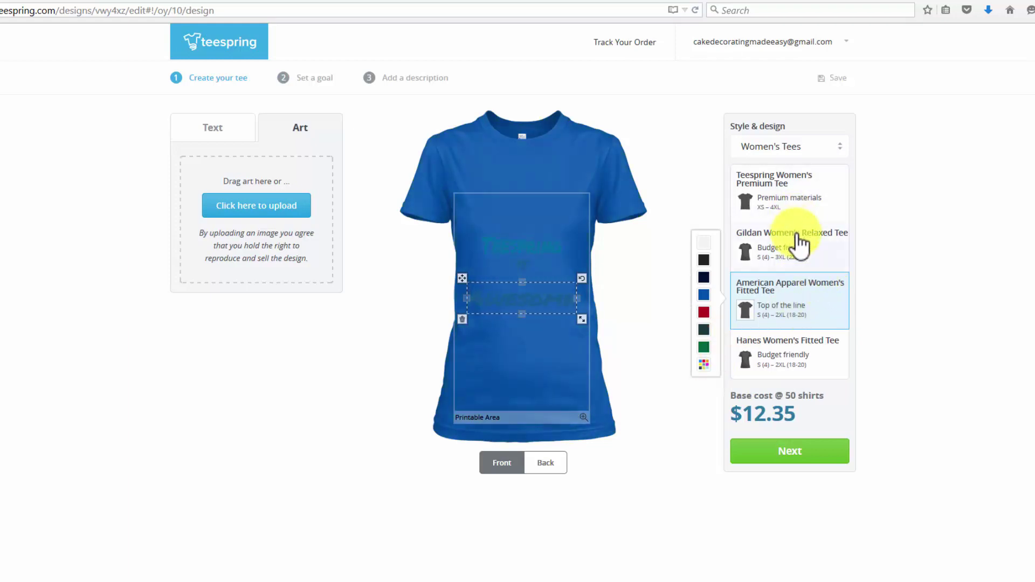
Compare the other women's tees, choose the Teespring Women's Premium Tee and proceed to the Set a goal stage
left_click(784, 344)
left_click(774, 266)
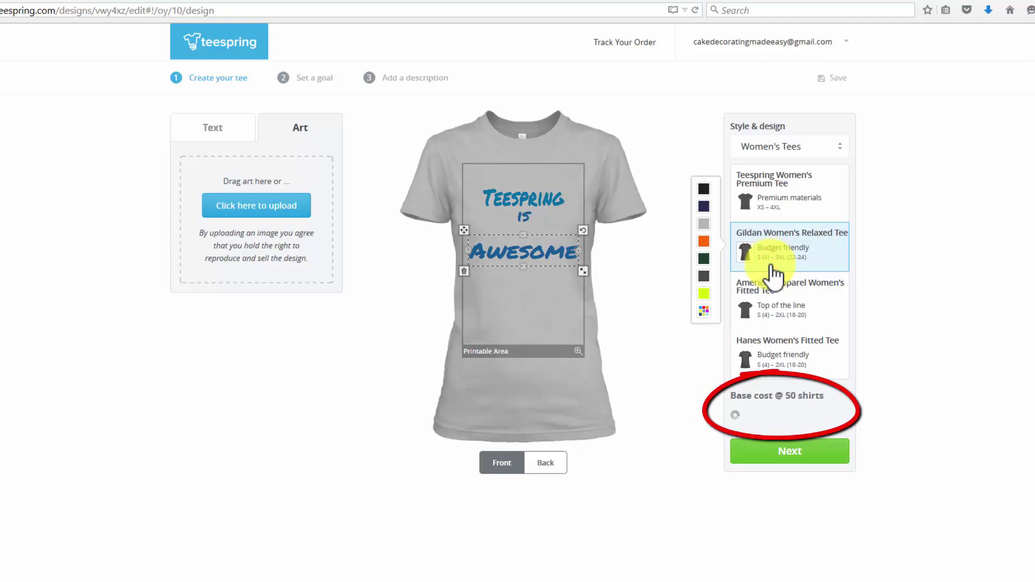
left_click(777, 205)
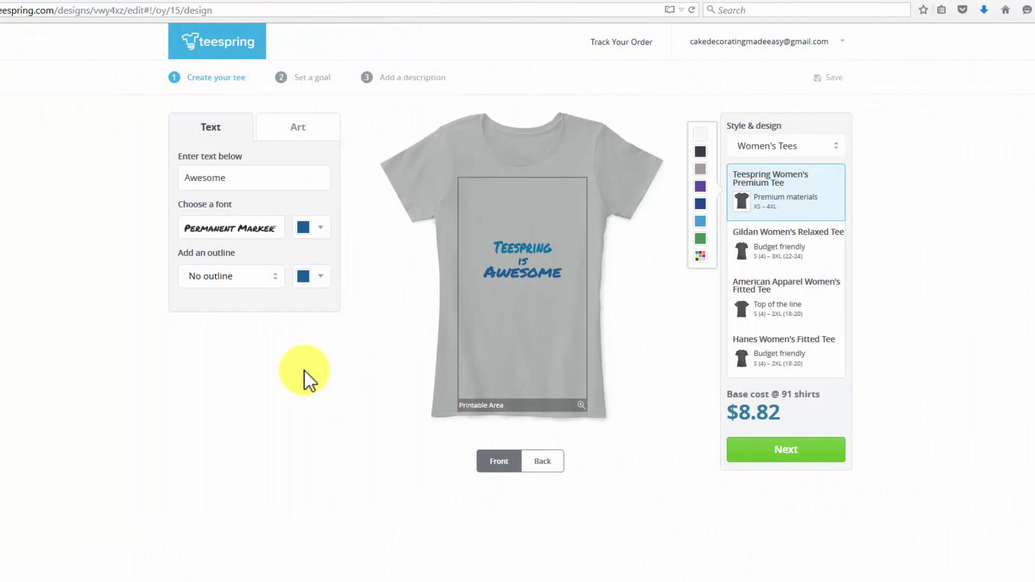
left_click(783, 456)
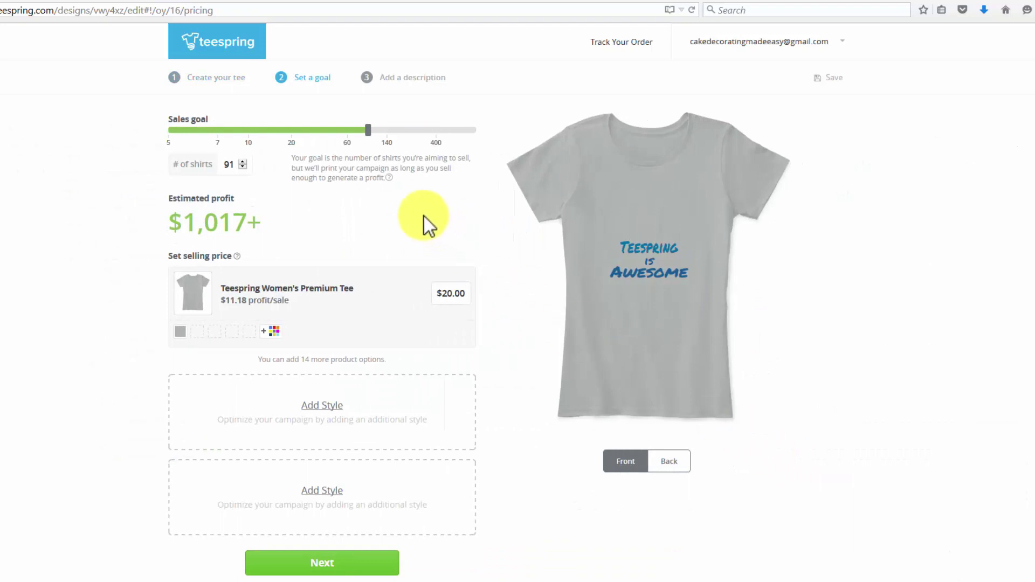
Try a sales goal of 5 shirts and raise it to 10 shirts
left_click_drag(367, 129, 164, 136)
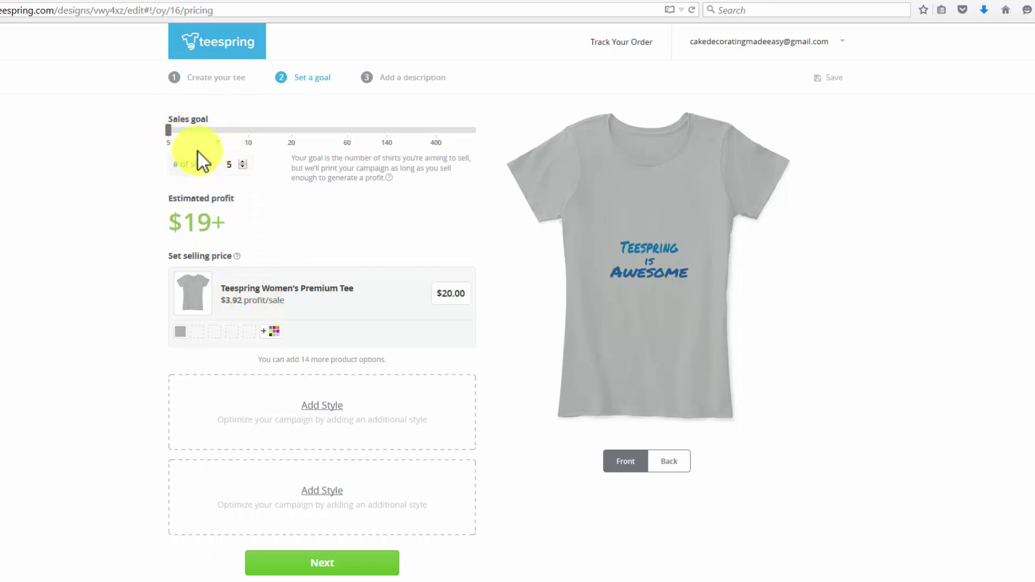
left_click(174, 133)
left_click(178, 131)
left_click_drag(179, 132, 218, 133)
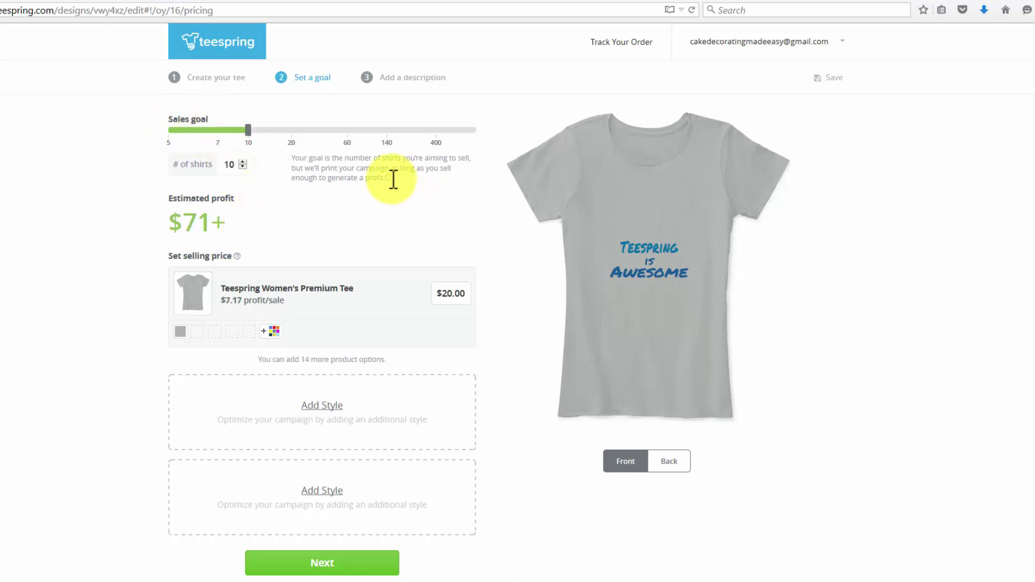
Set the campaign's sales goal to 1000 shirts
mouse_move(392, 179)
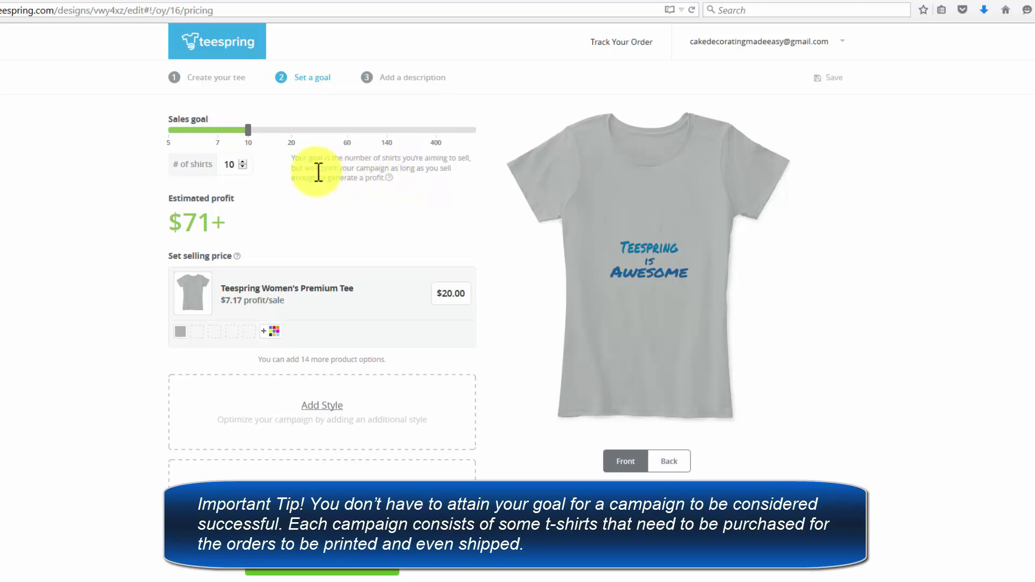
left_click_drag(248, 130, 490, 131)
left_click(291, 130)
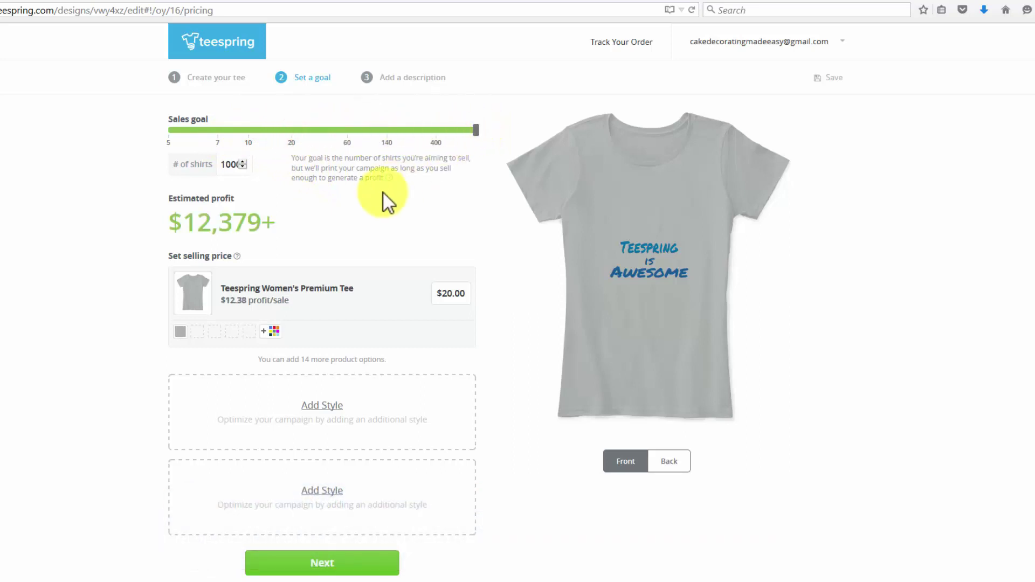
Set the selling price of the Teespring Women's Premium Tee to $15.00
left_click(448, 296)
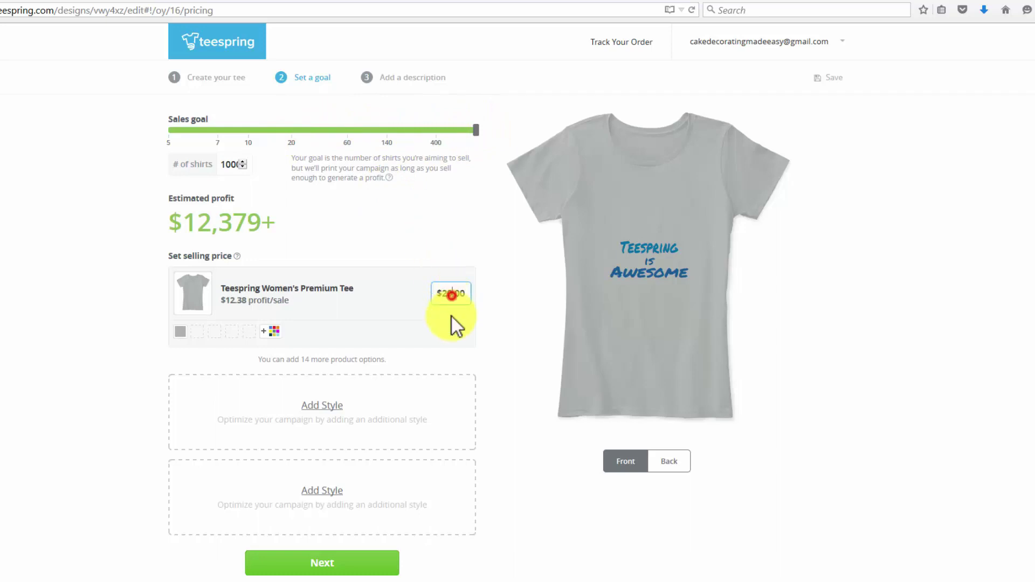
key("BackSpace")
key("BackSpace")
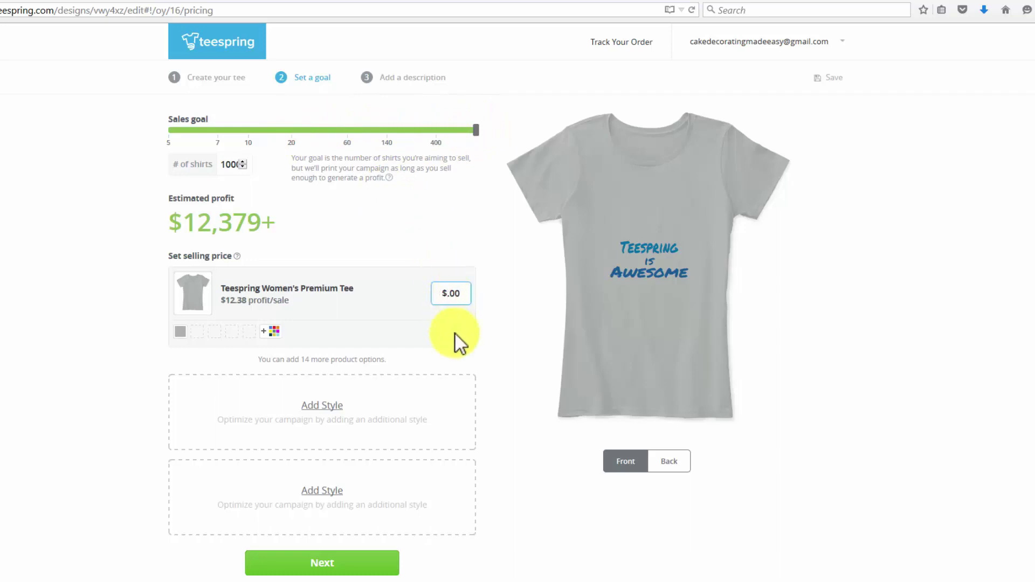
type("15")
left_click(392, 193)
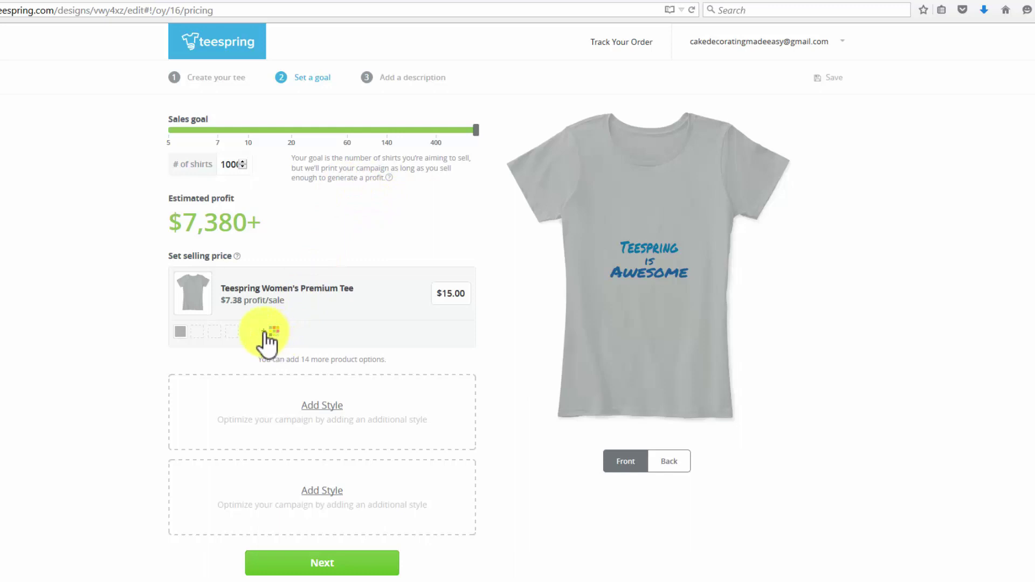
Add light blue, red, dark grey and magenta as extra color options for the Teespring Women's Premium Tee
left_click(198, 331)
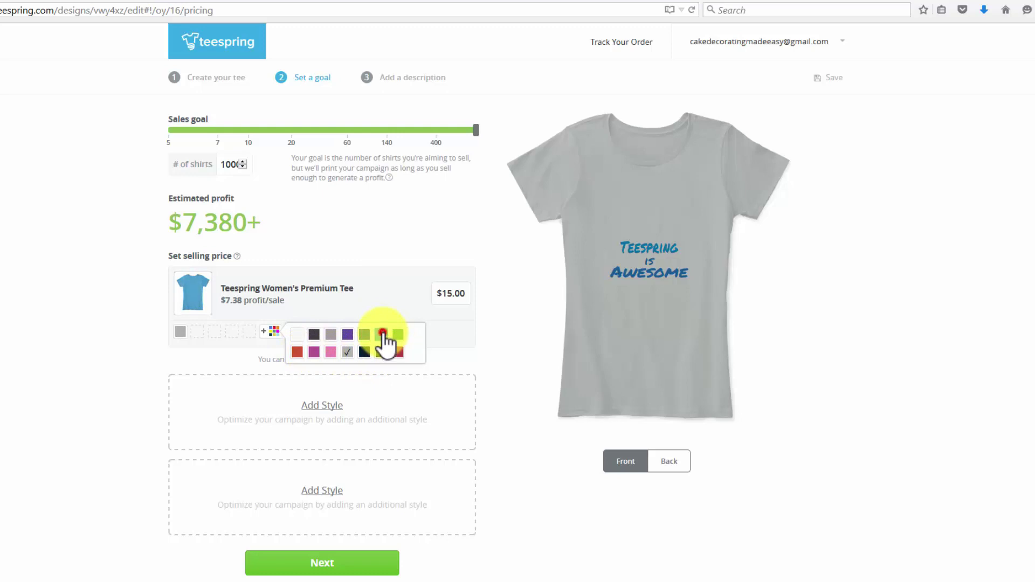
left_click(381, 334)
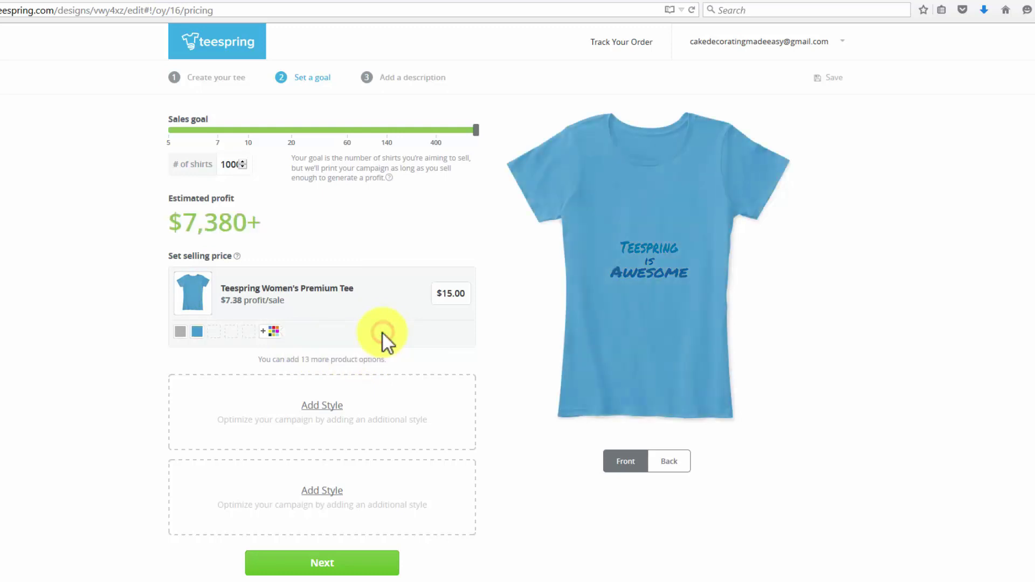
left_click(217, 333)
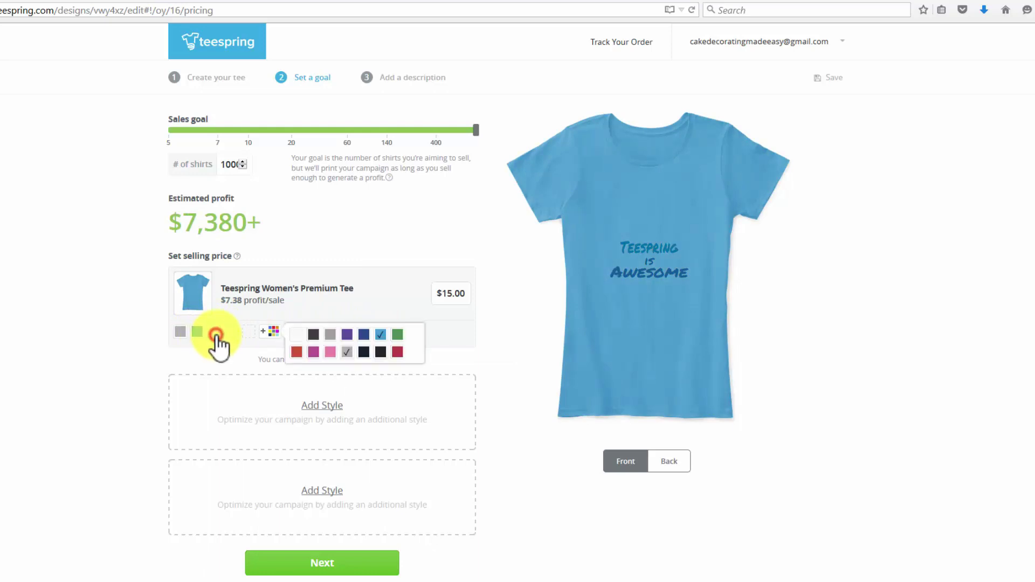
left_click(297, 352)
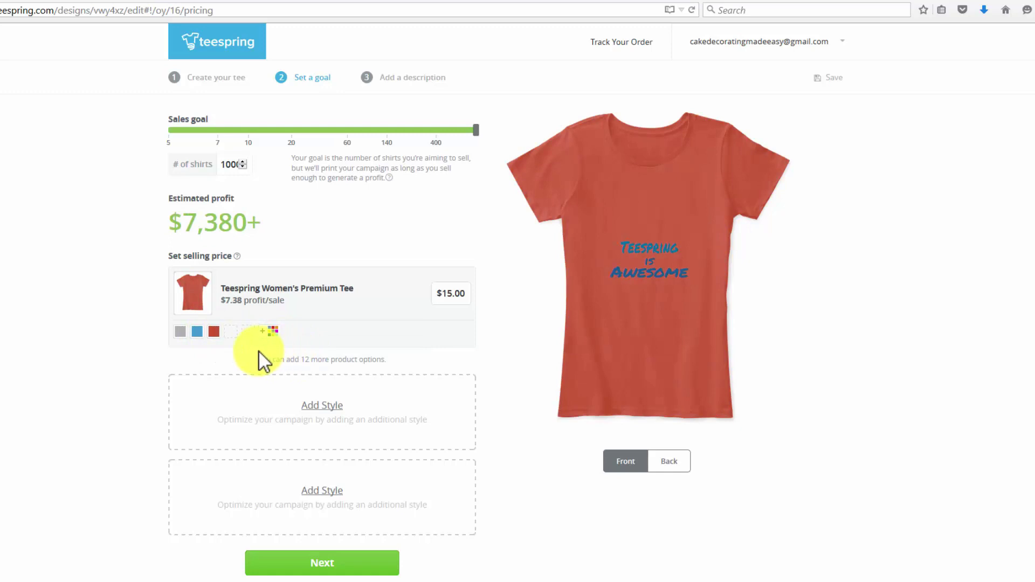
left_click(231, 333)
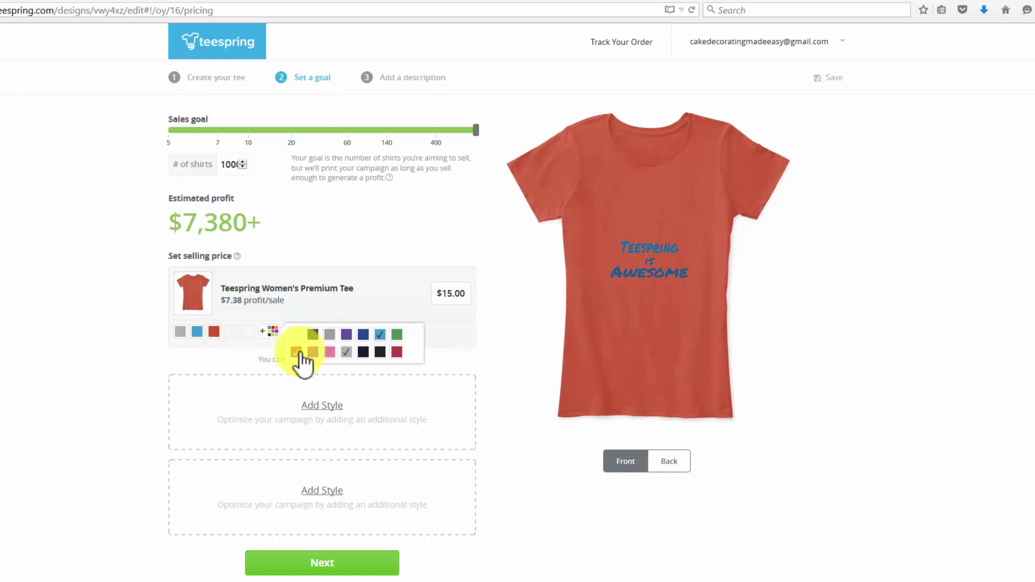
left_click(317, 335)
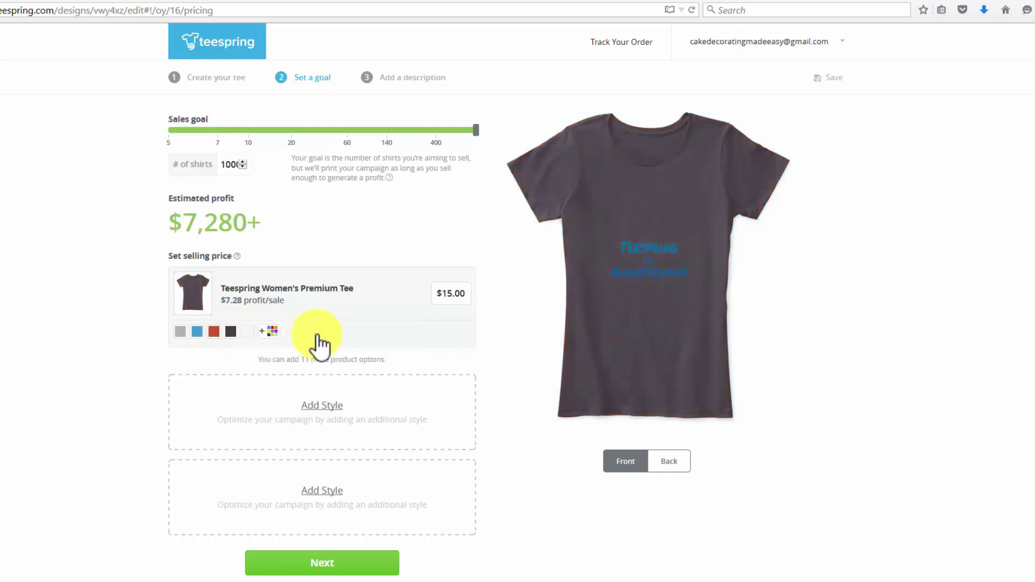
left_click(249, 332)
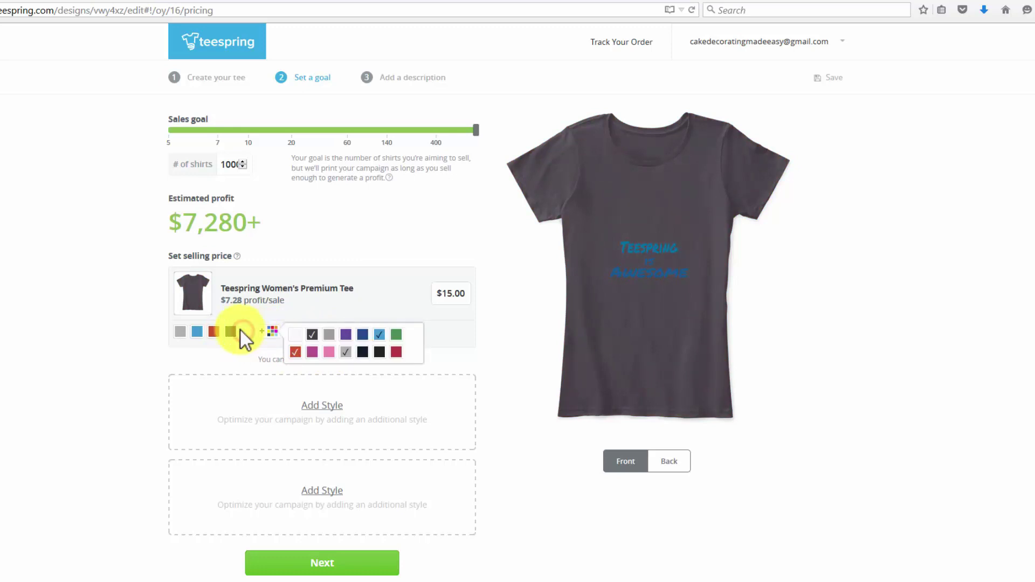
left_click(317, 354)
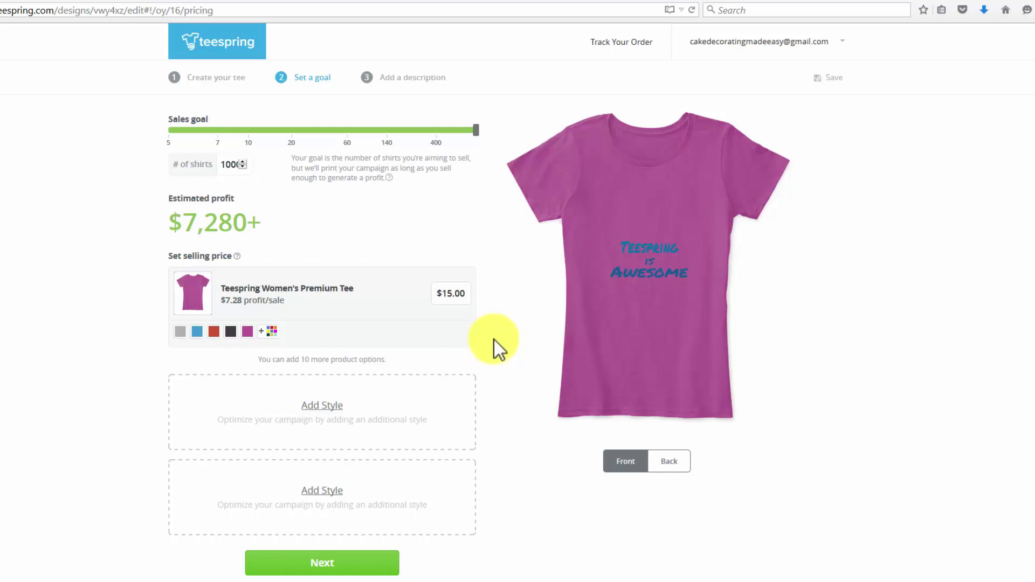
Add the Canvas Ringspun V-Neck from the V-Neck Tees category as an additional campaign style
left_click(376, 415)
scroll(333, 409, "down", 1)
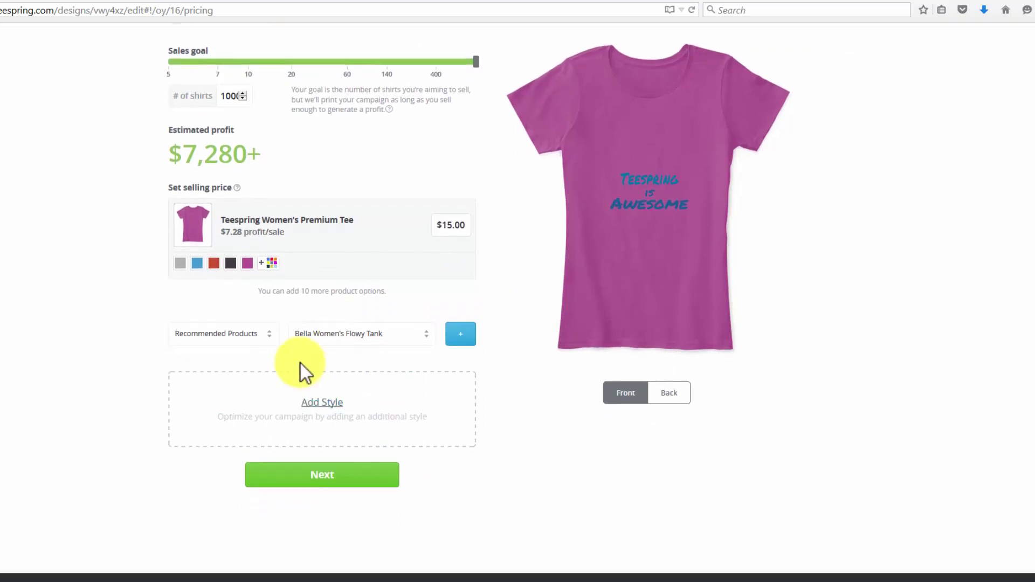
left_click(266, 334)
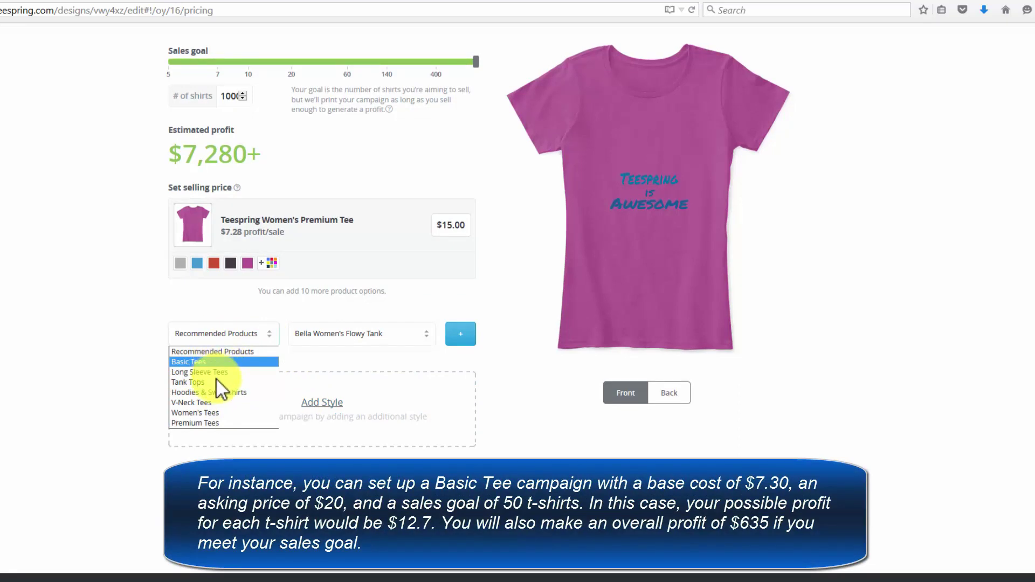
left_click(215, 402)
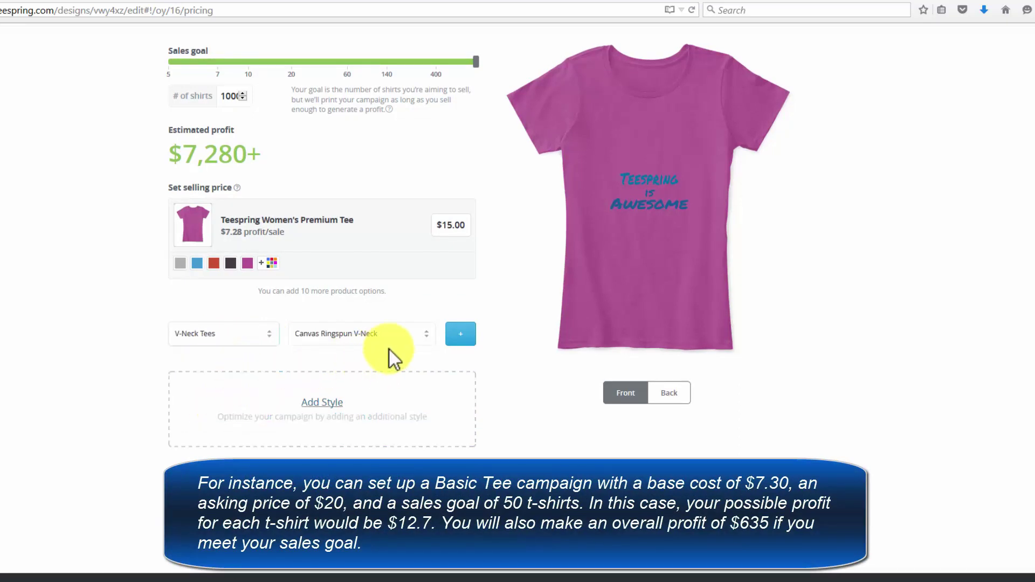
left_click(419, 335)
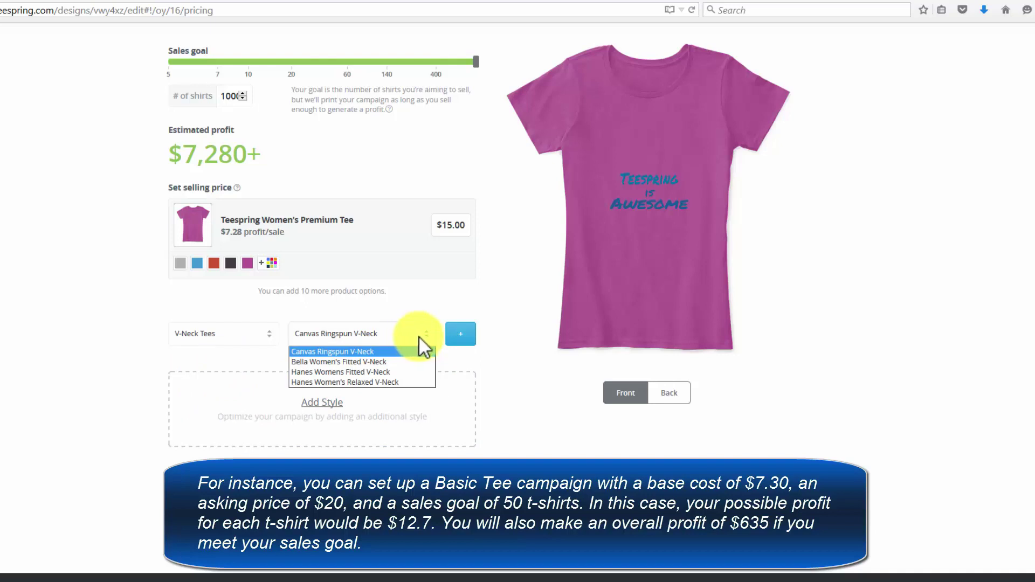
left_click(460, 337)
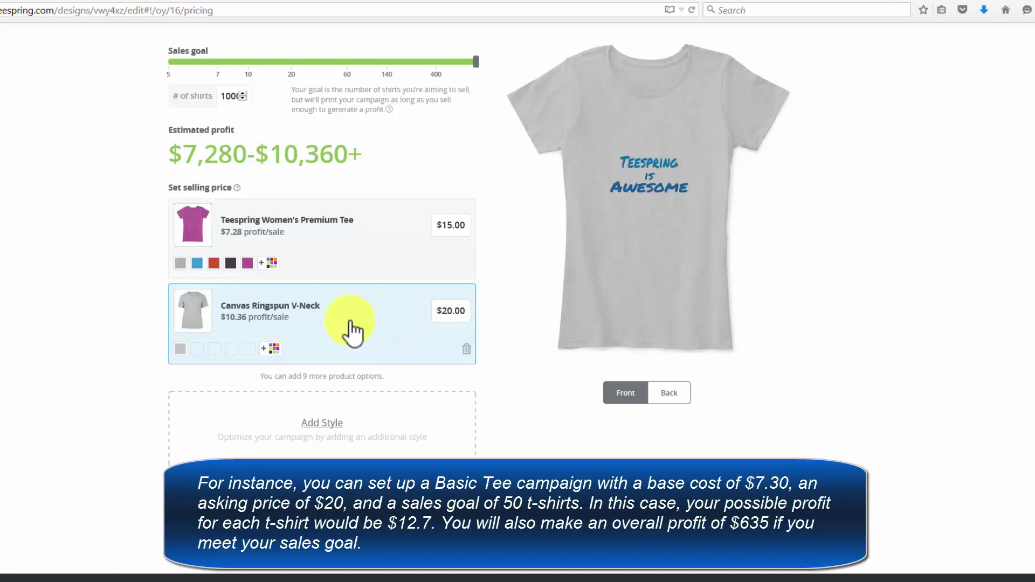
Preview the two existing styles and add the American Apparel Triblend from the Premium Tees category as another campaign style
left_click(349, 247)
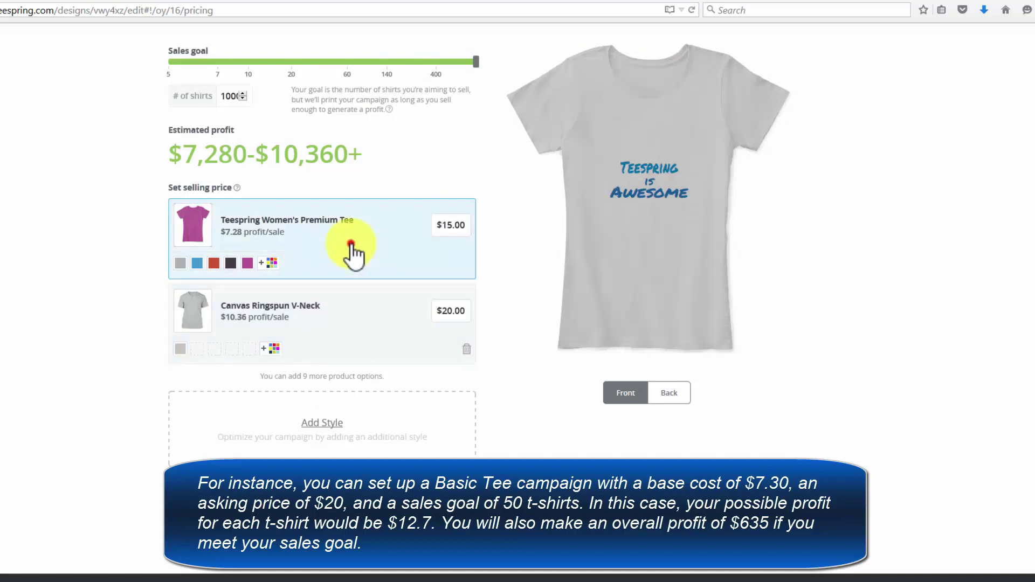
left_click(374, 315)
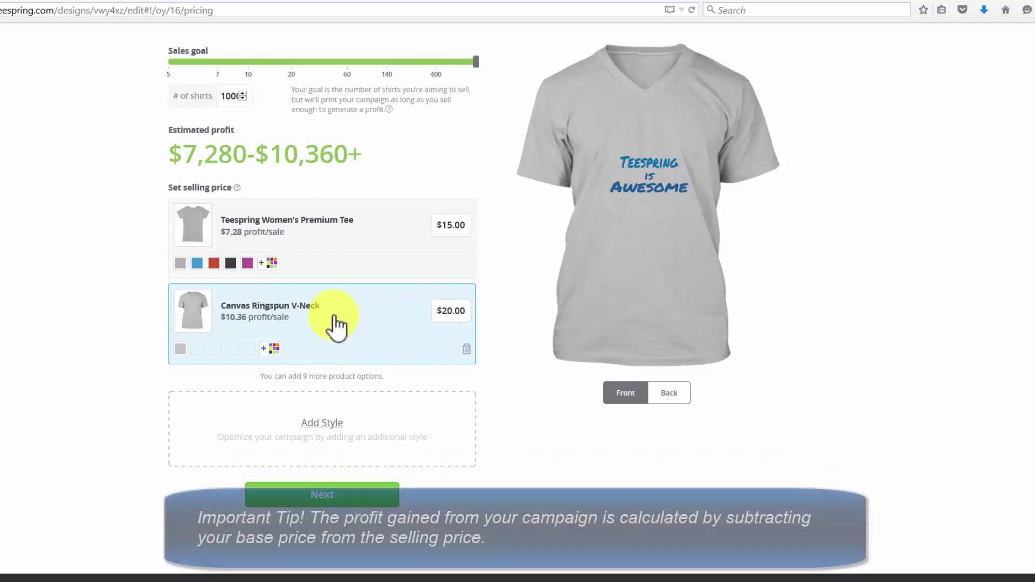
left_click(342, 423)
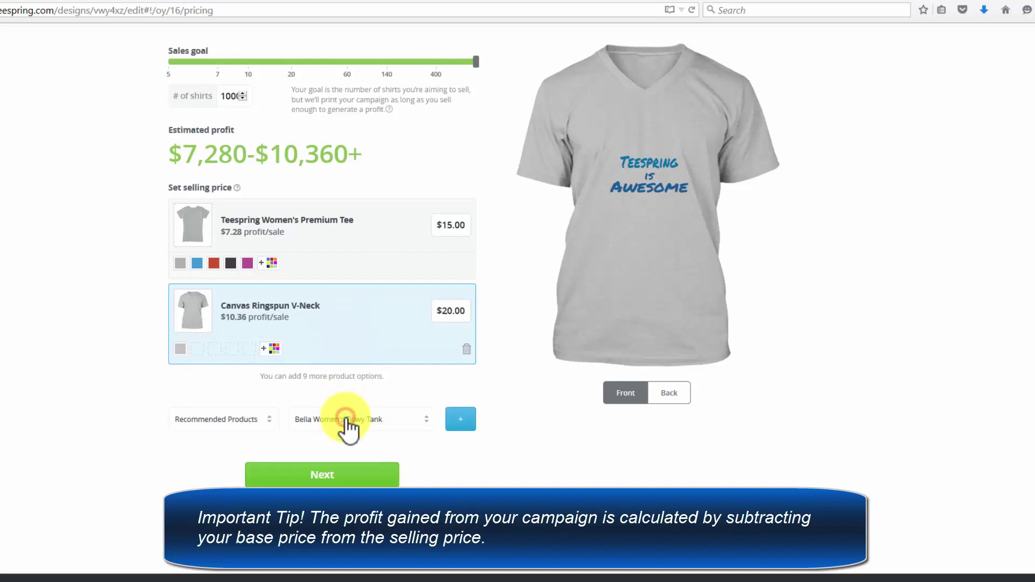
left_click(271, 425)
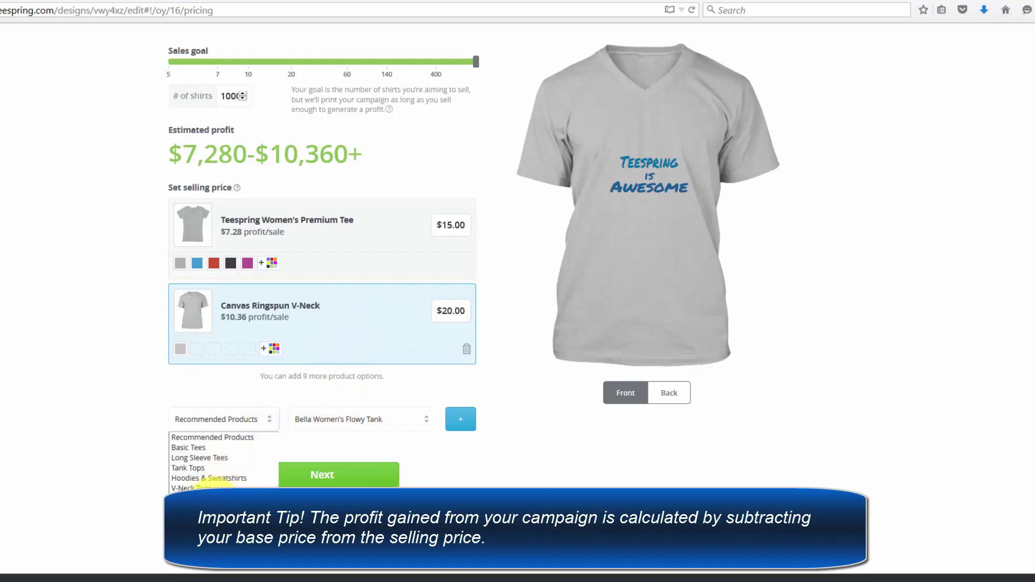
left_click(199, 498)
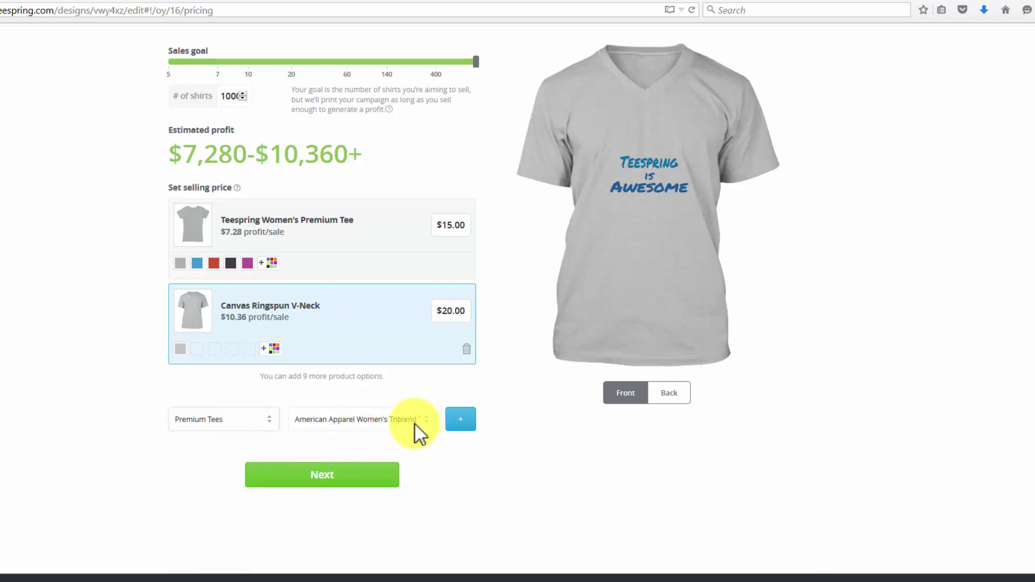
left_click(421, 423)
left_click(382, 447)
left_click(460, 424)
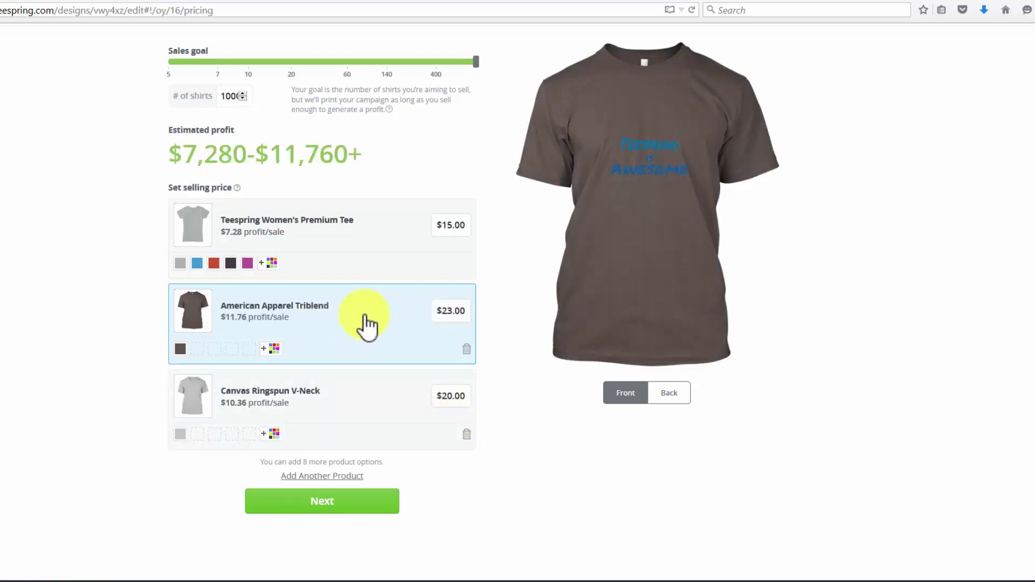
Add dark purple, green and light purple as extra color options for the American Apparel Triblend
left_click(460, 311)
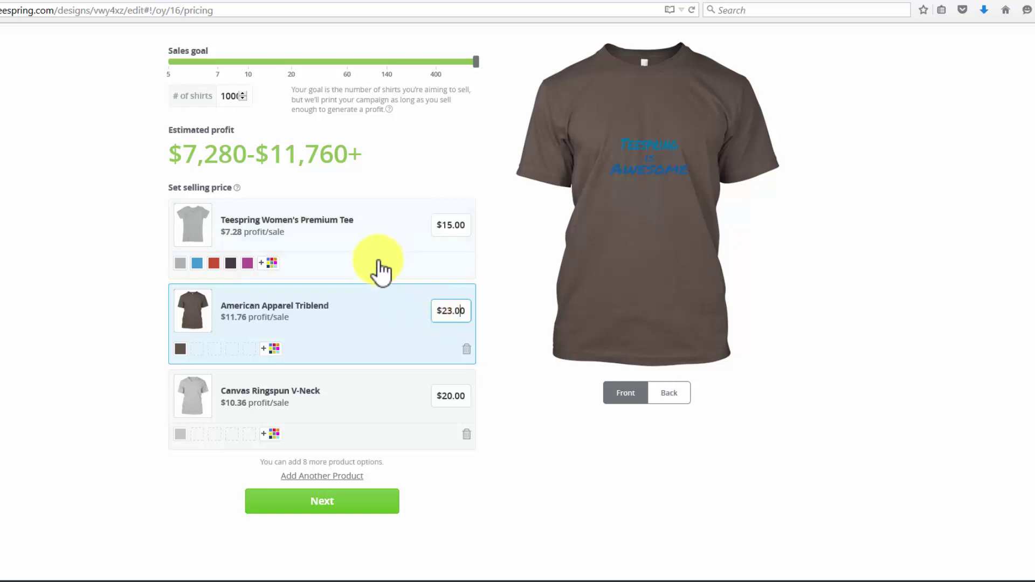
left_click(195, 352)
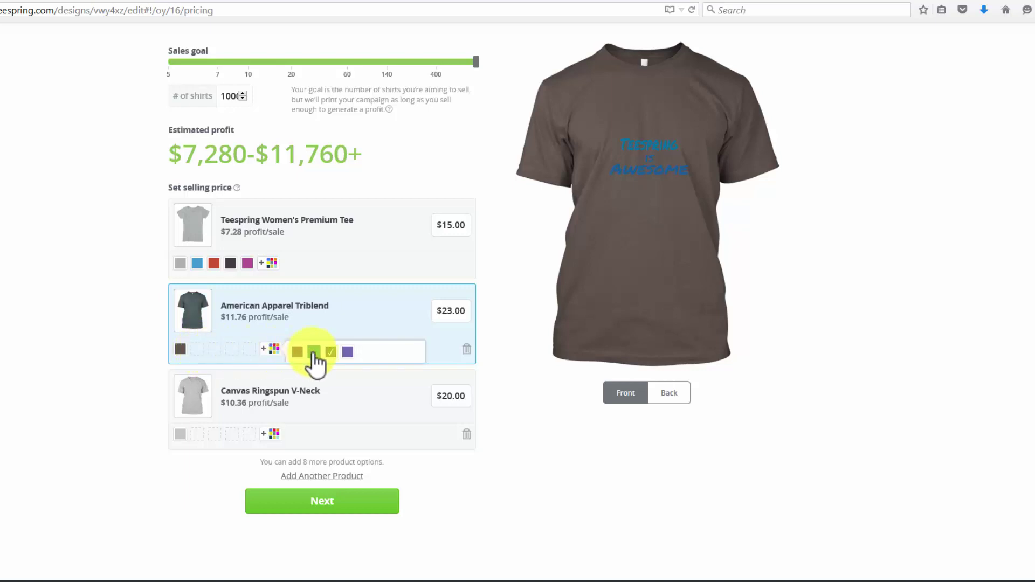
left_click(296, 353)
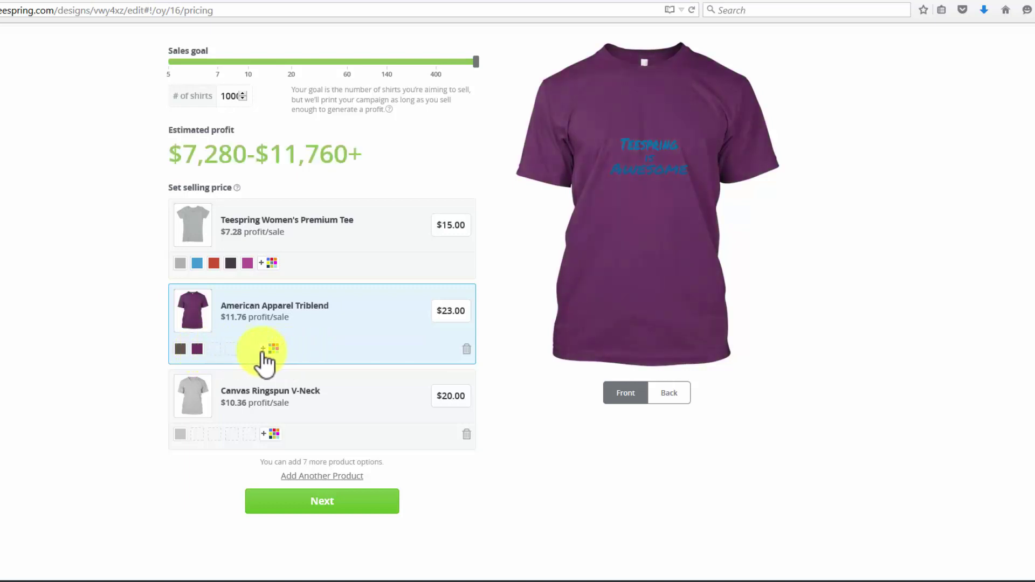
left_click(213, 349)
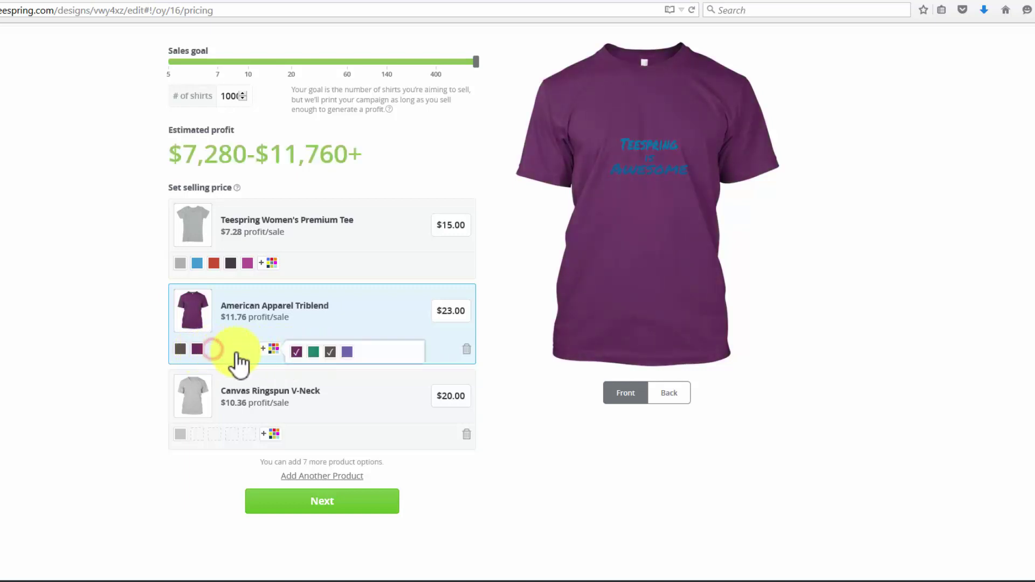
left_click(314, 351)
left_click(231, 350)
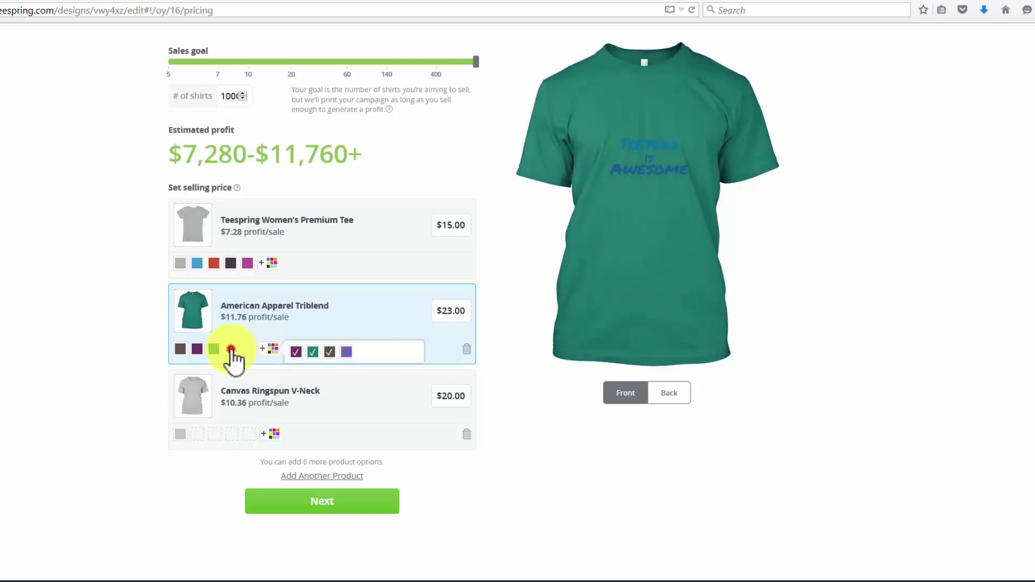
left_click(346, 350)
Add dark red, steel blue, royal blue and black as extra color options for the Canvas Ringspun V-Neck
left_click(283, 396)
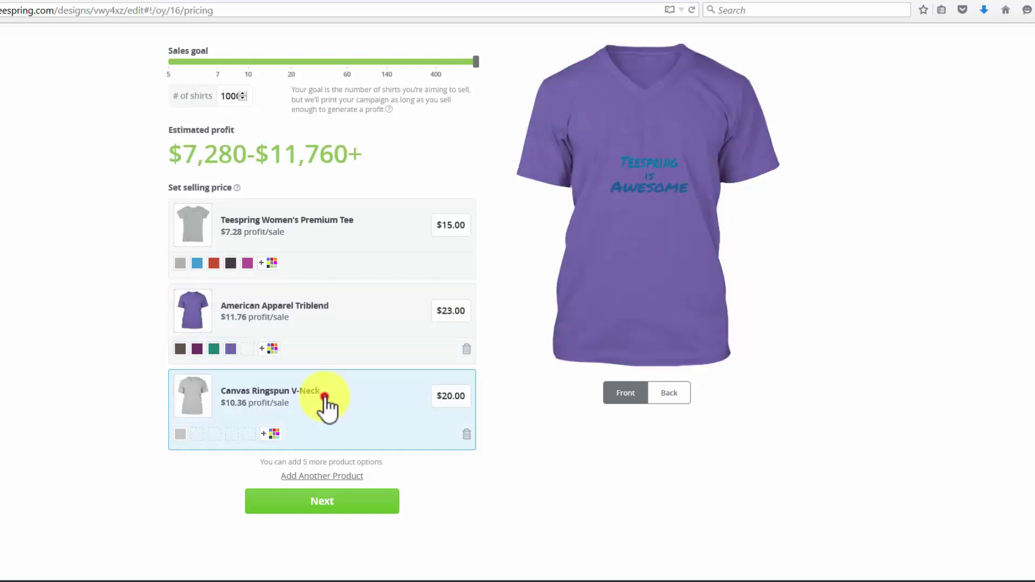
left_click(194, 435)
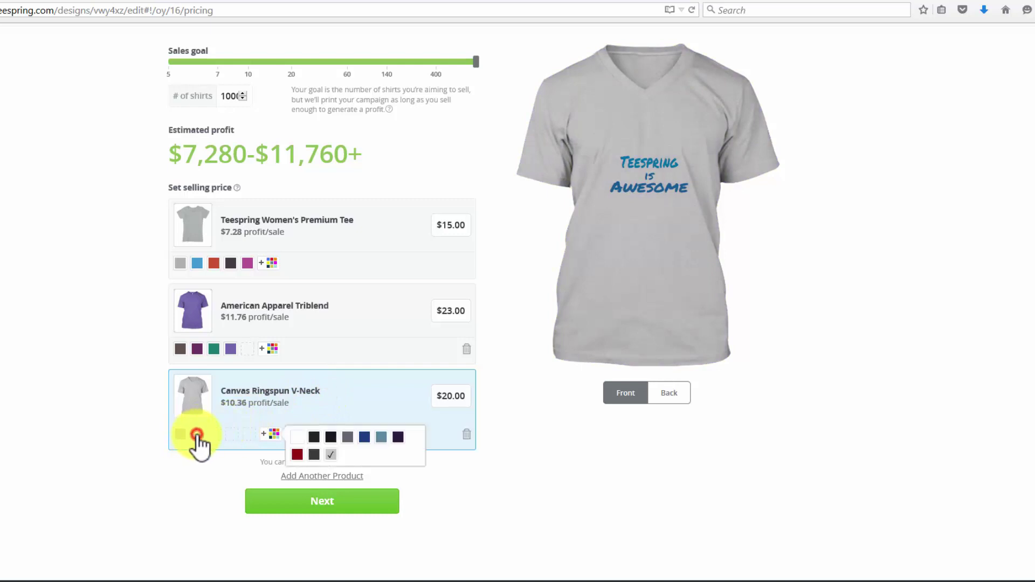
left_click(297, 454)
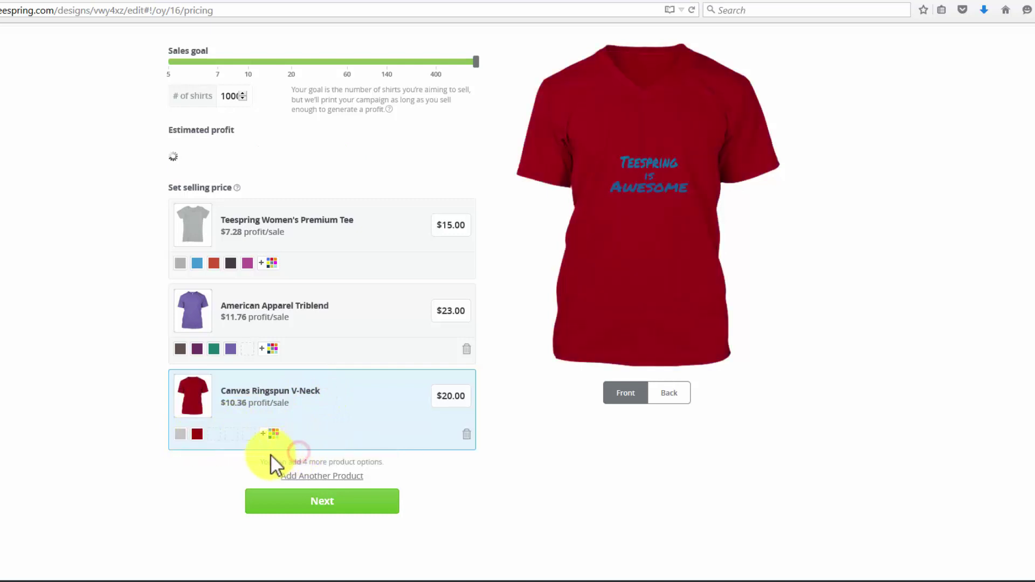
left_click(214, 434)
left_click(381, 437)
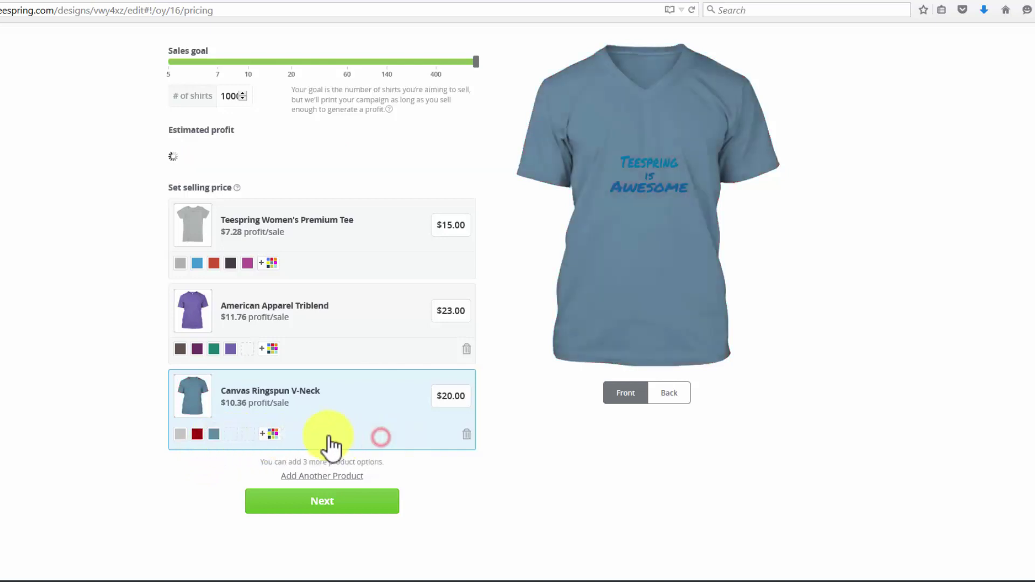
left_click(229, 434)
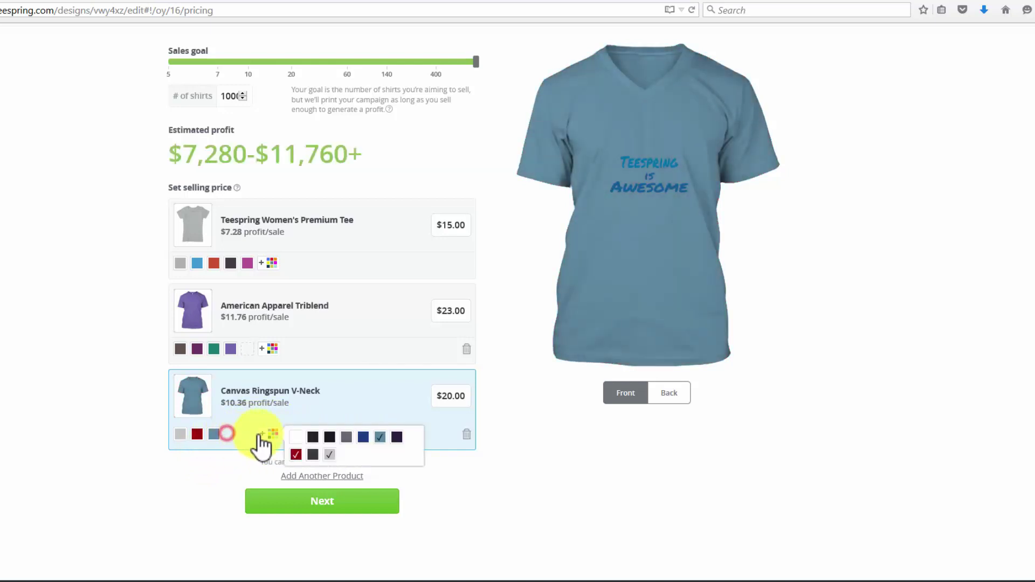
left_click(365, 434)
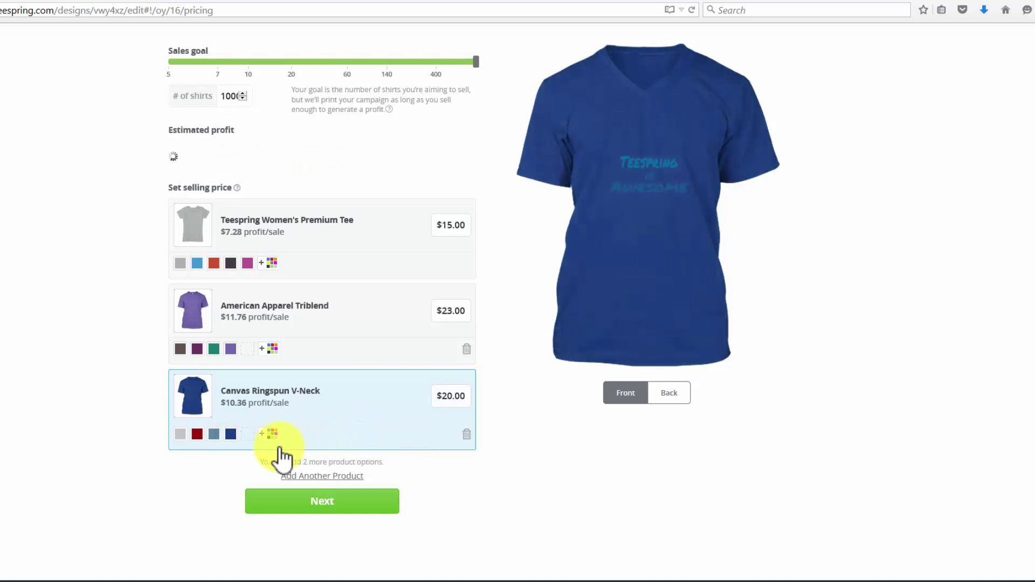
left_click(248, 435)
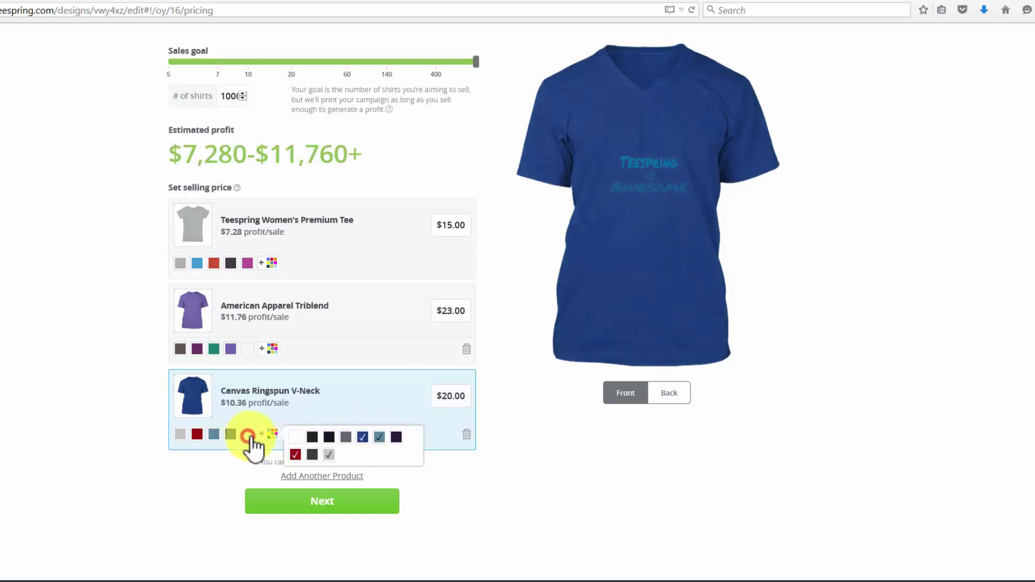
left_click(328, 437)
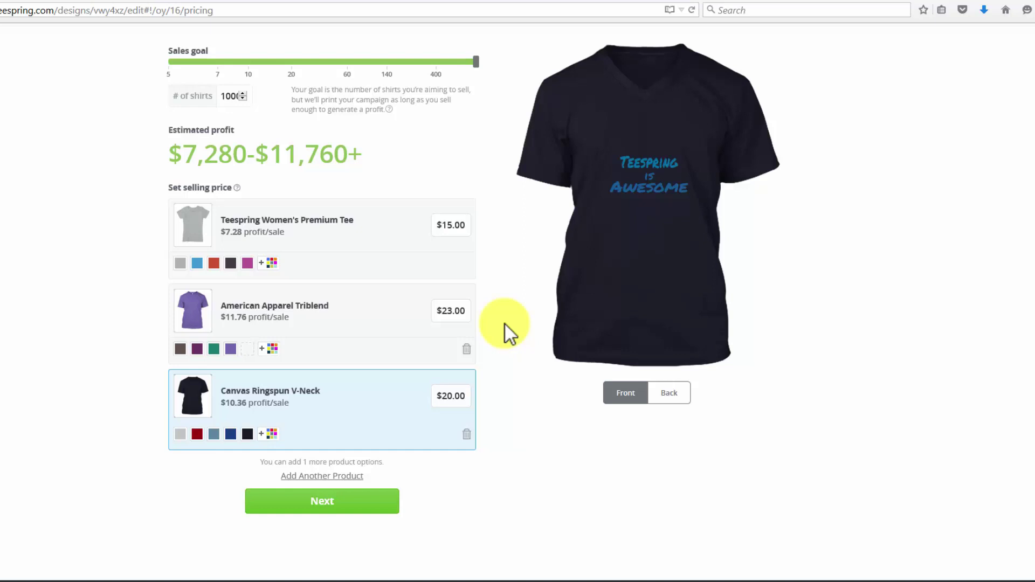
Look over the account options, such as Campaigns, Storefronts and Payouts, without opening any of them
scroll(506, 325, "up", 2)
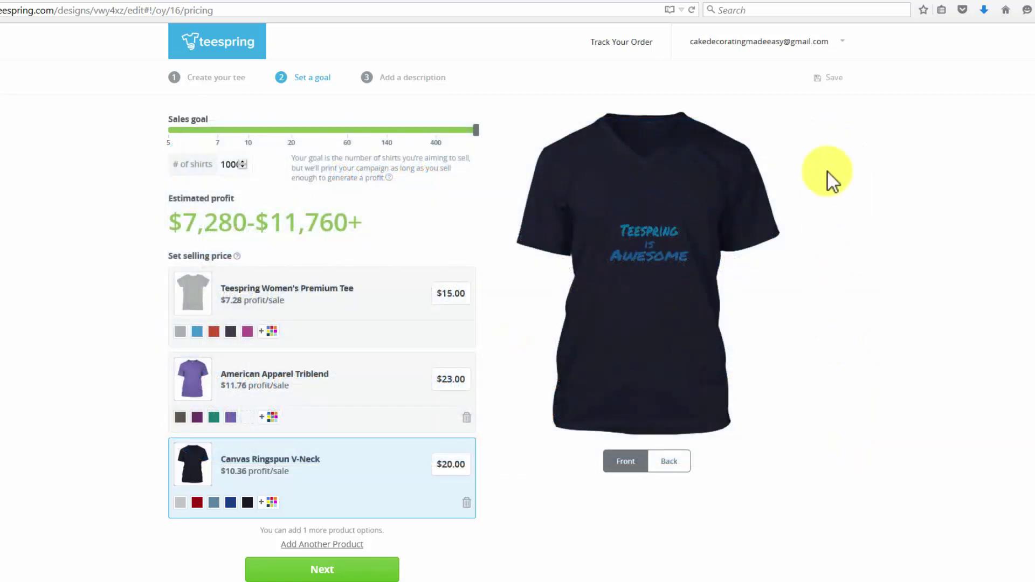
left_click(841, 42)
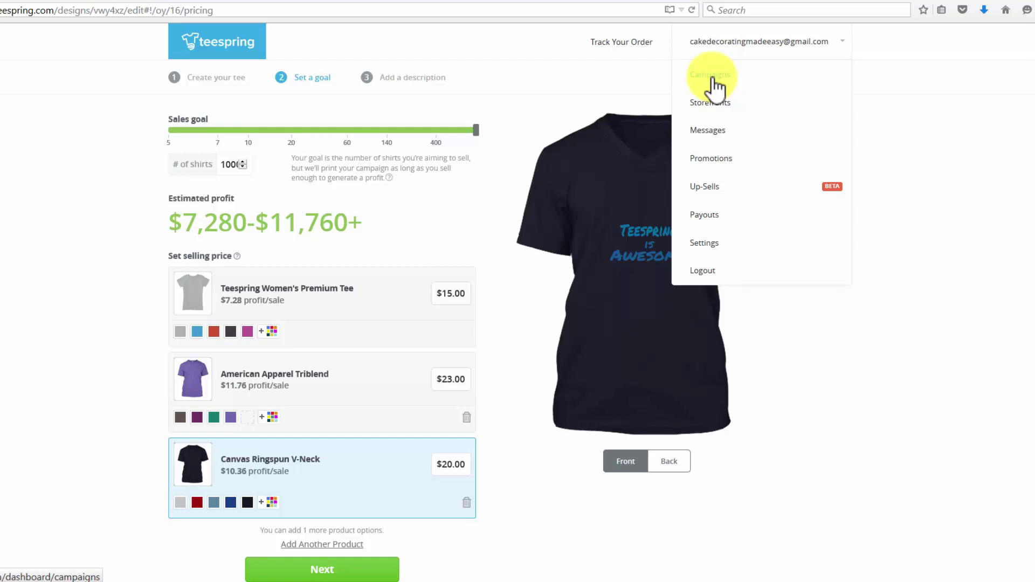
left_click(505, 344)
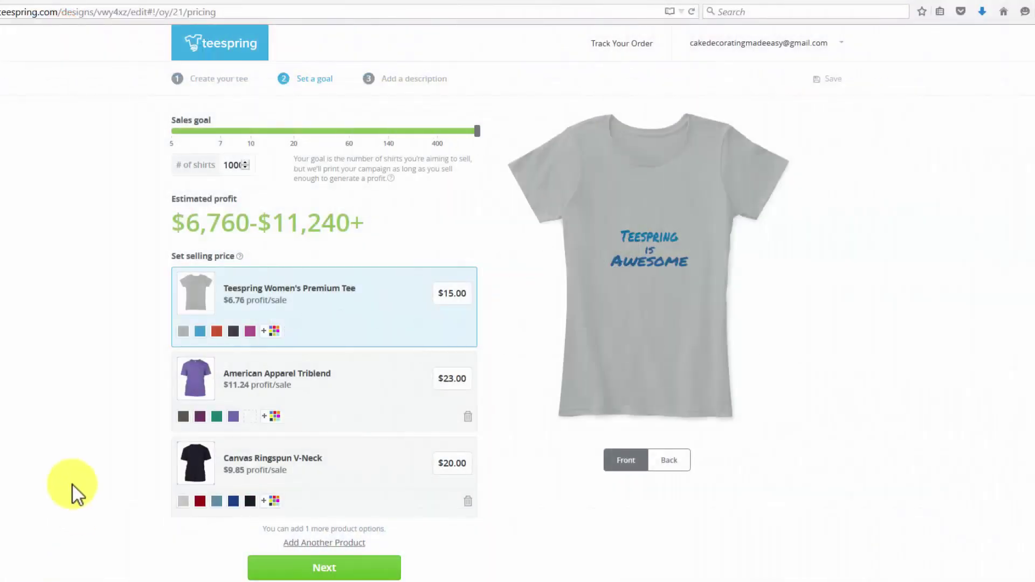
Continue to the description stage, title the campaign "Teespring is Awesome" and describe it as "Wear what you love any time, any where..."
left_click(287, 569)
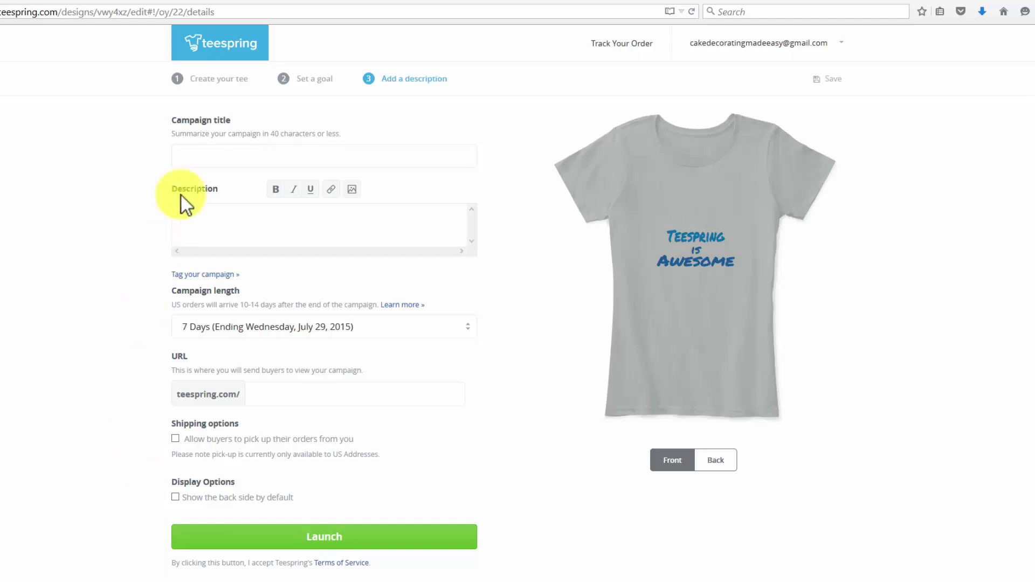
left_click(214, 162)
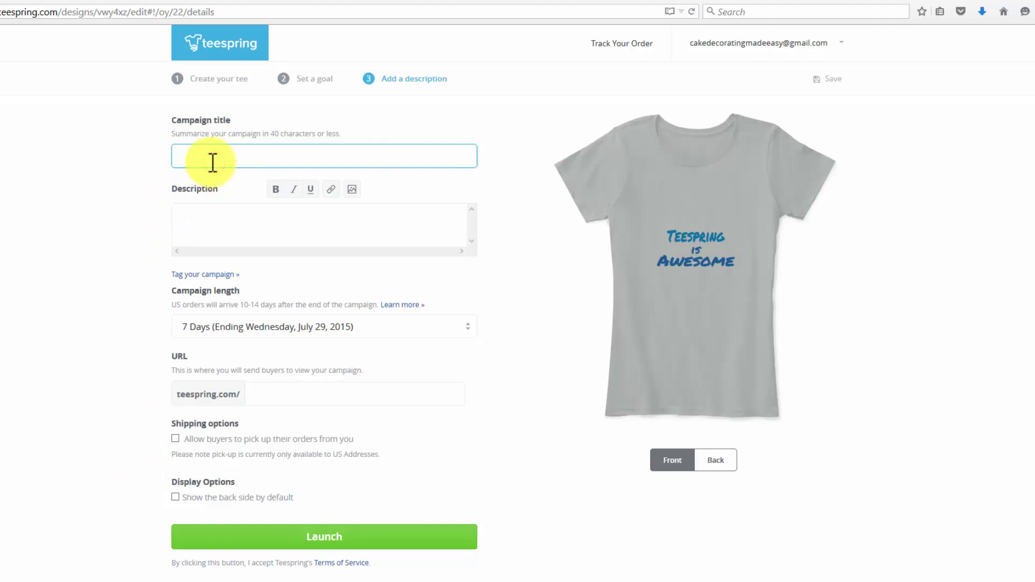
type("Teespring is Awesome")
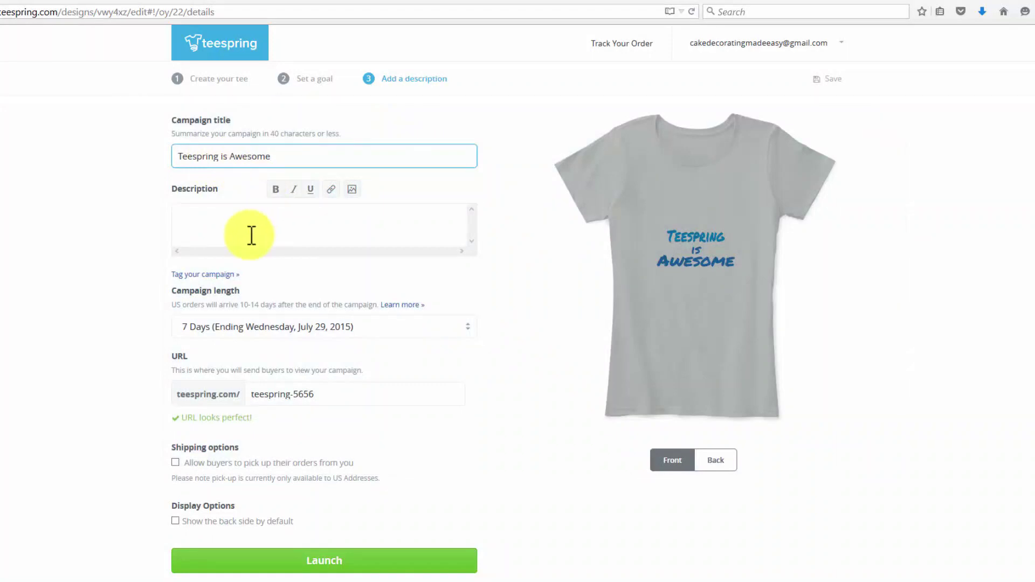
left_click(250, 221)
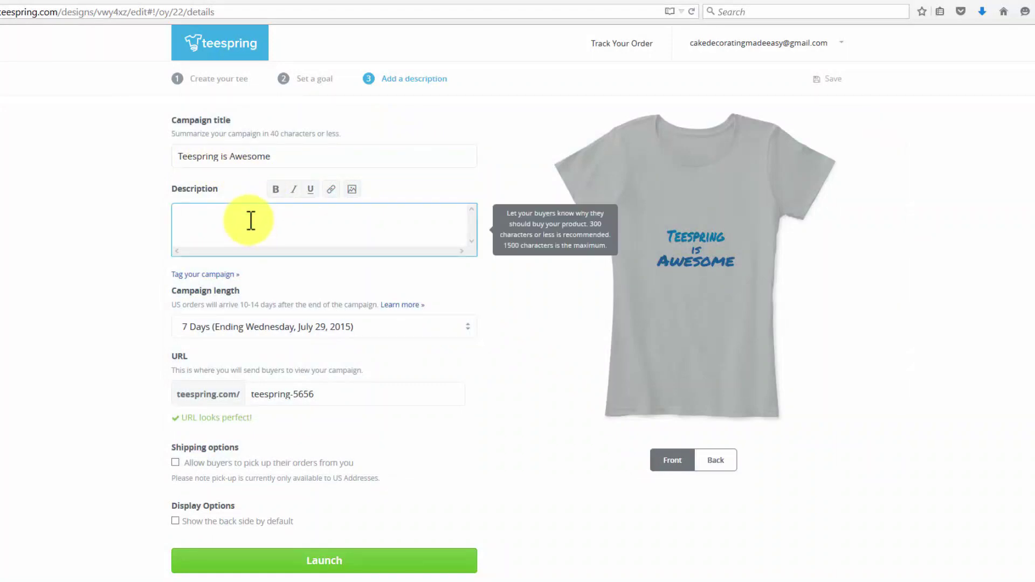
type("Wear what you love any time, any where...")
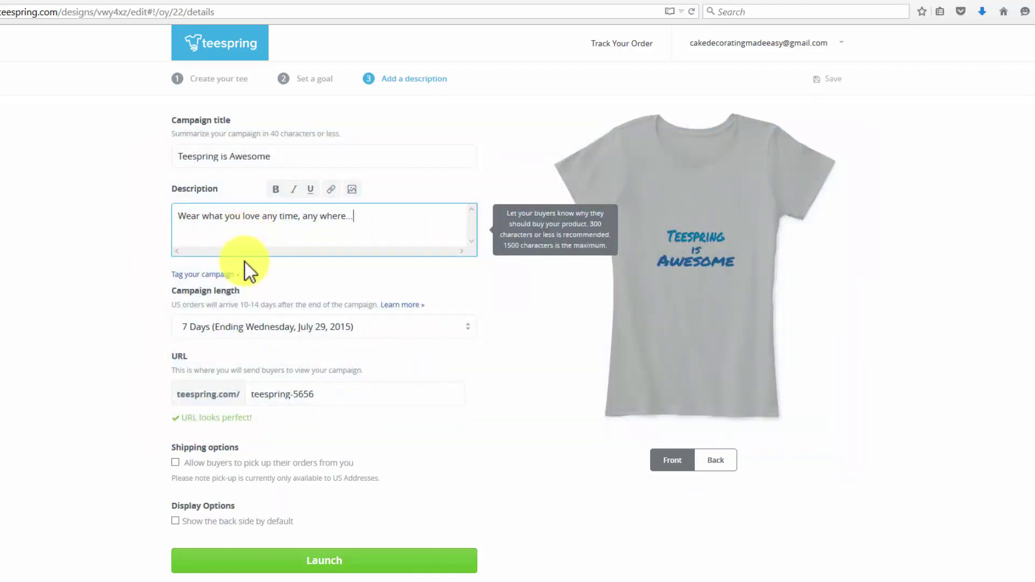
Tag the campaign with Teespring, Teespring 2015 and Teespring Design
left_click(226, 274)
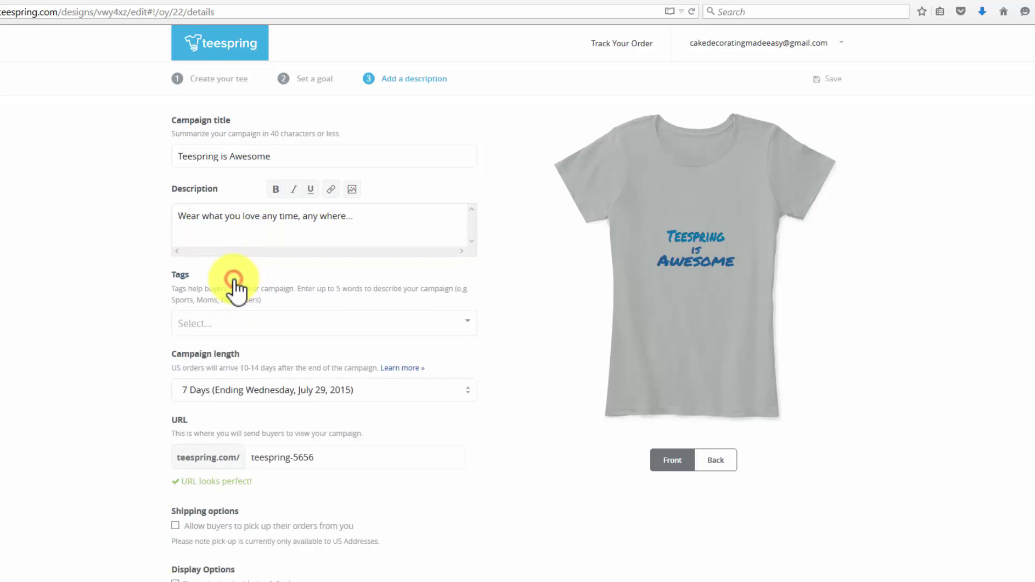
left_click(227, 325)
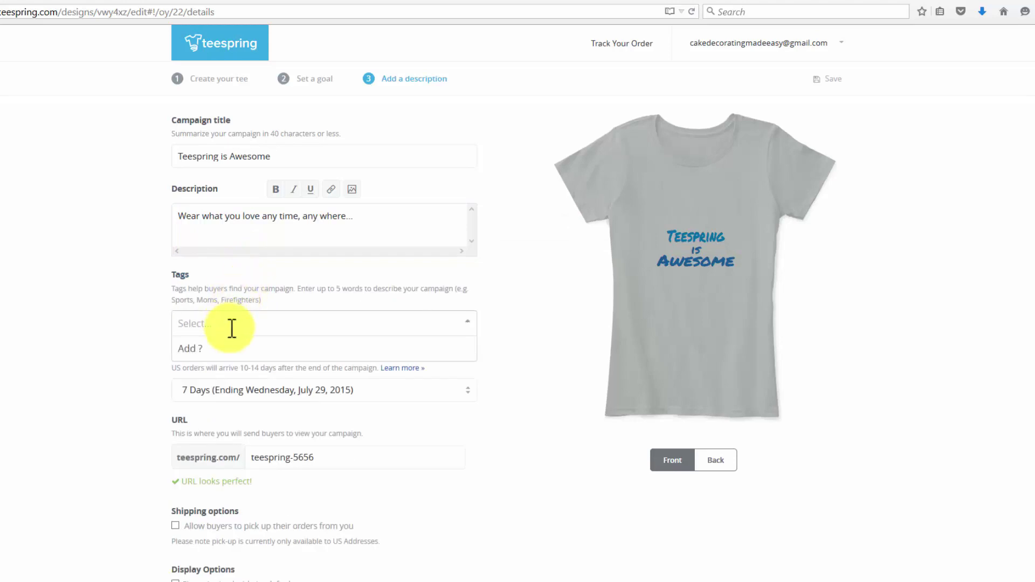
left_click(203, 356)
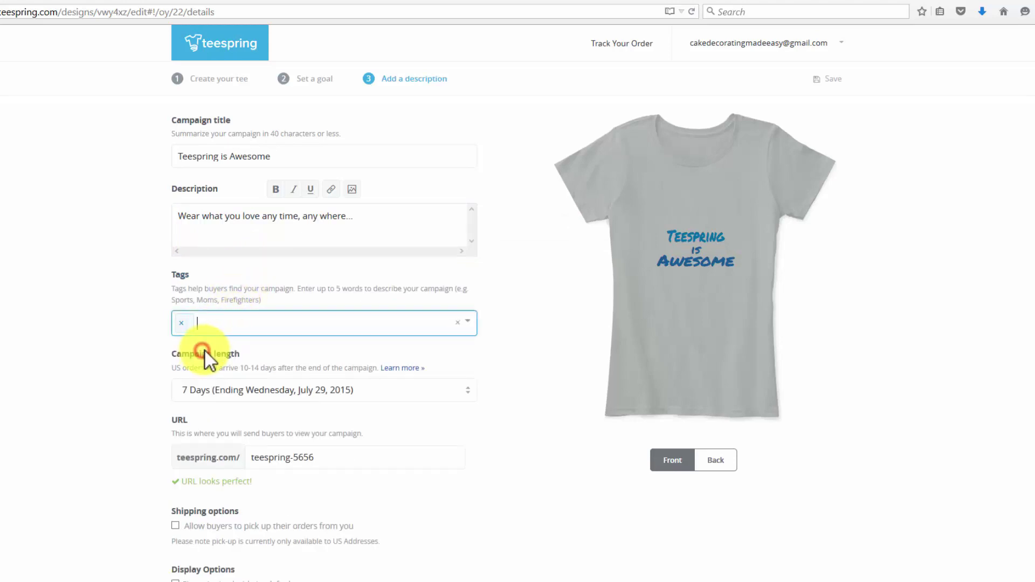
type("teespring")
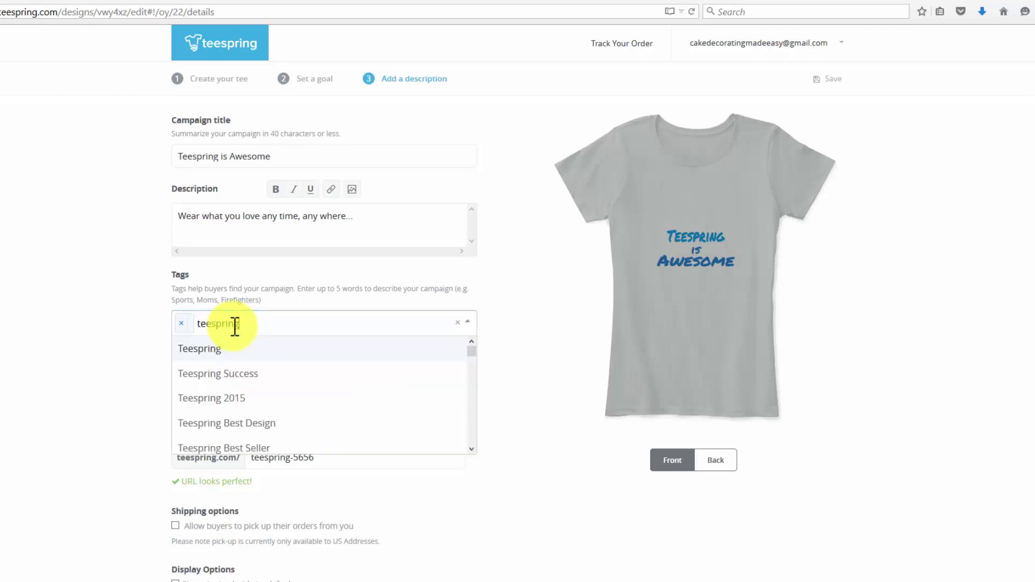
left_click(229, 350)
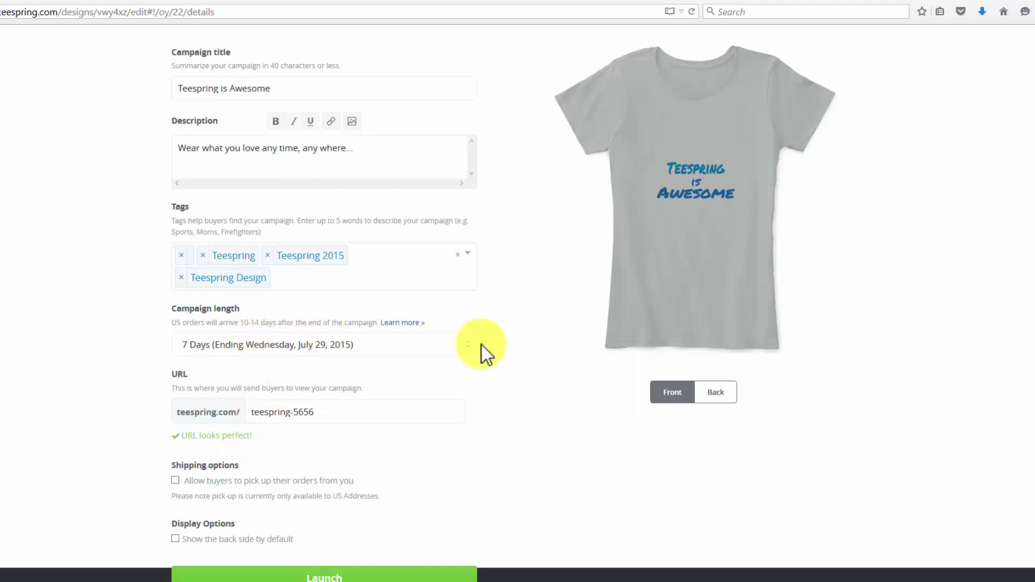
Check the available campaign lengths without changing the selection, and set the campaign URL ending to teespring-is-awesome
left_click(469, 345)
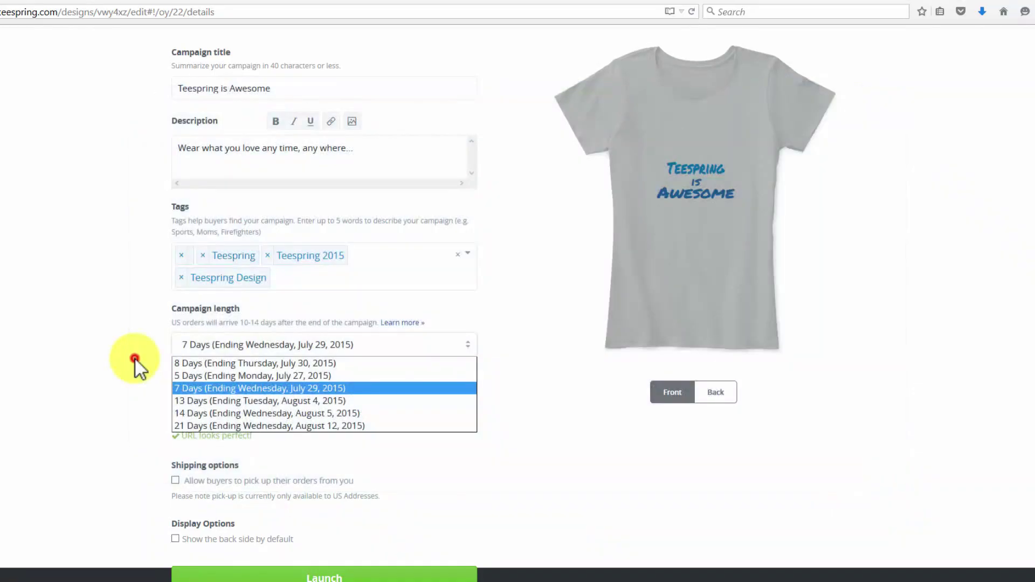
left_click(135, 360)
left_click(278, 413)
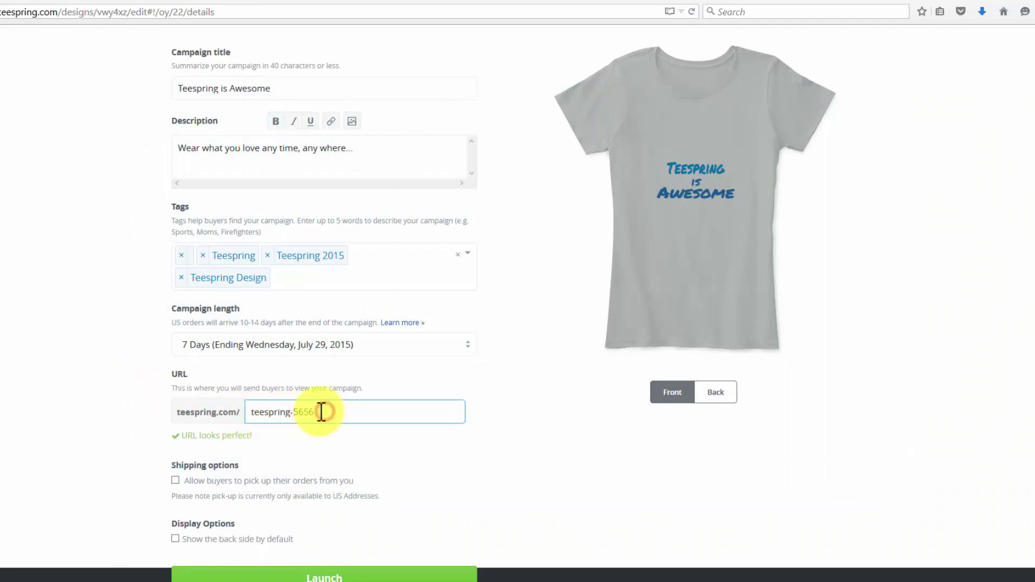
left_click_drag(318, 413, 290, 413)
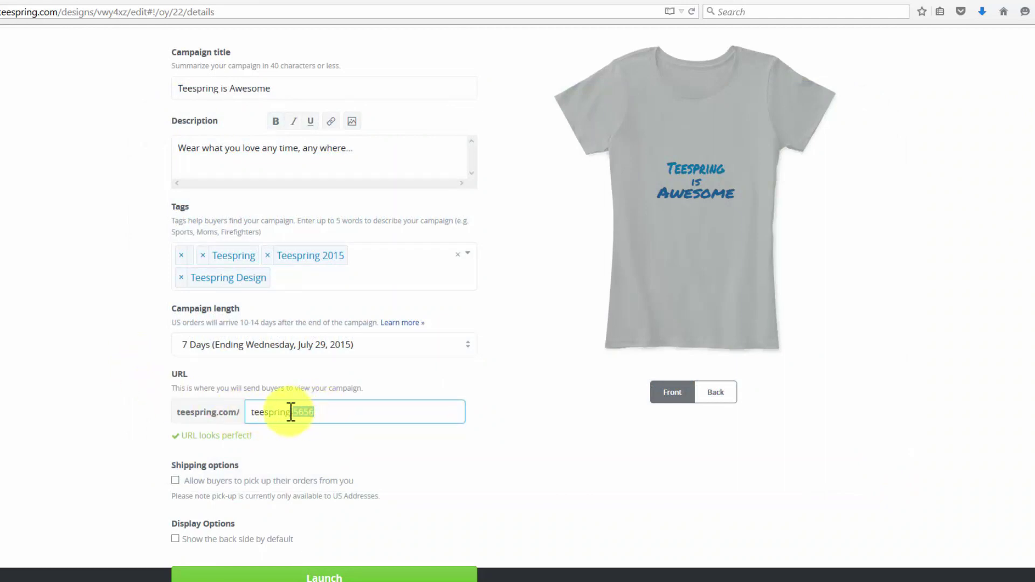
type("awesome")
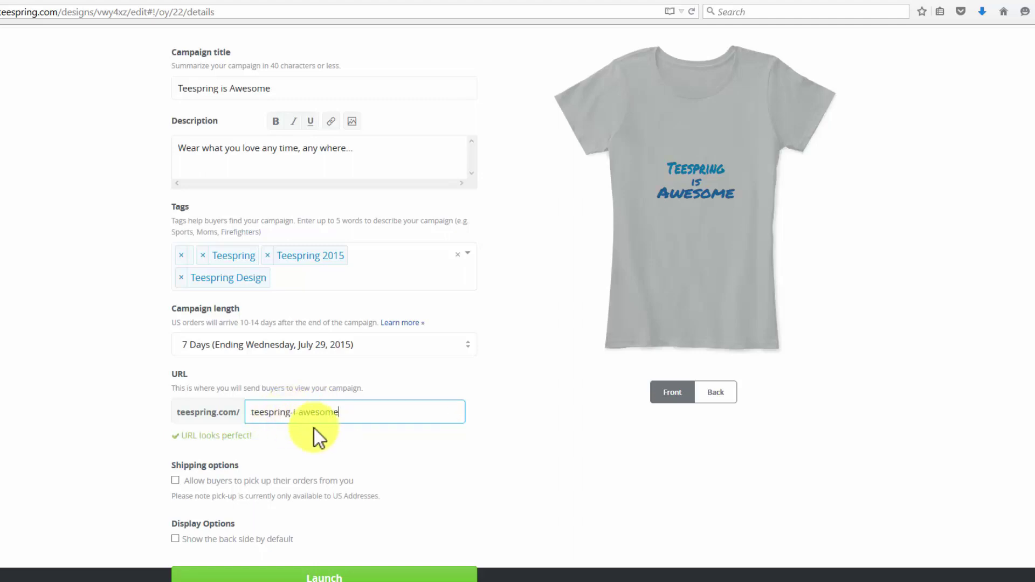
left_click(296, 411)
type("s")
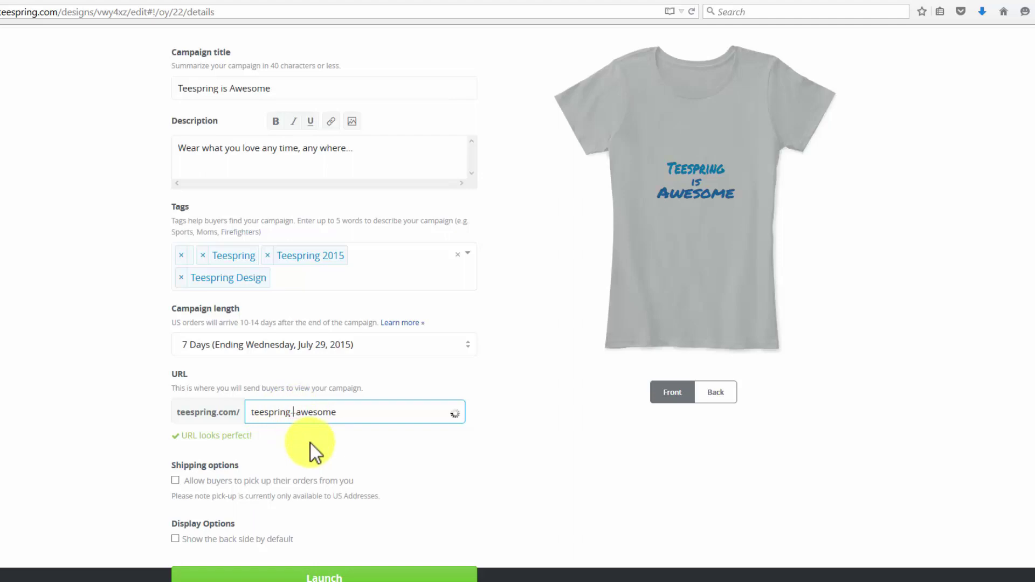
left_click(398, 461)
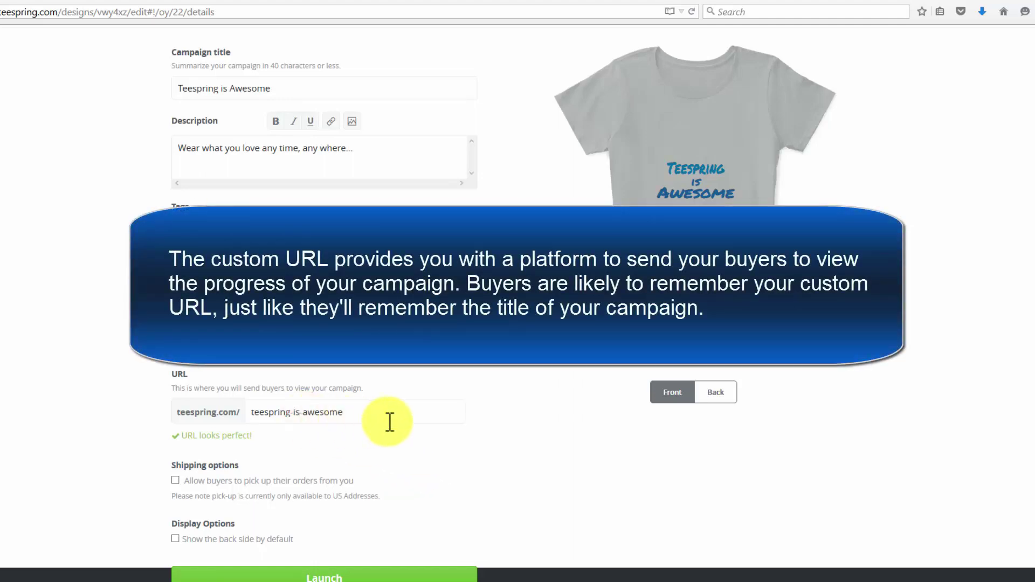
Try the buyer pick-up option, visiting its name and address fields without filling them in, and the option to show the back side by default
scroll(392, 422, "down", 2)
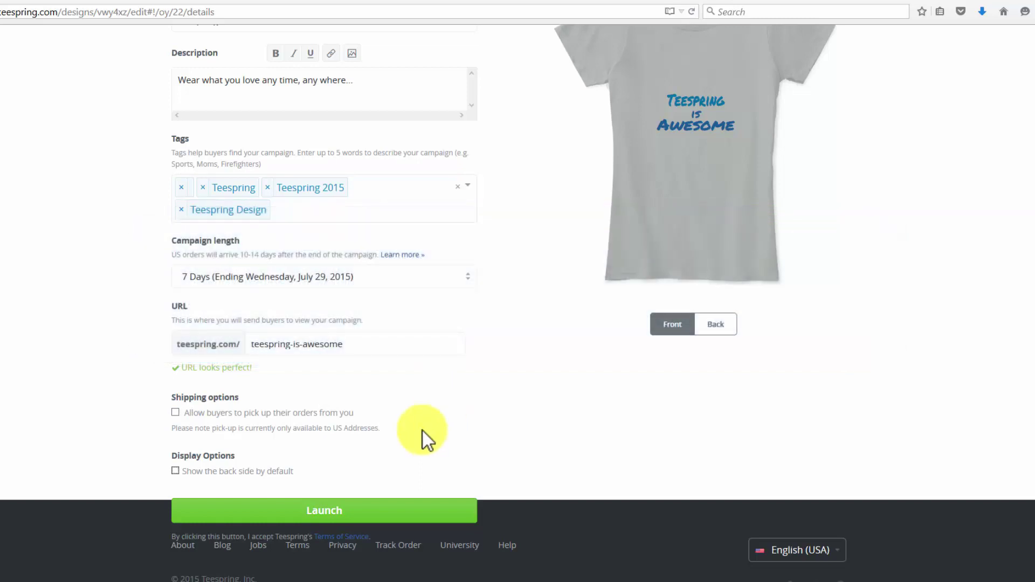
left_click(175, 413)
scroll(143, 407, "down", 1)
scroll(143, 407, "down", 5)
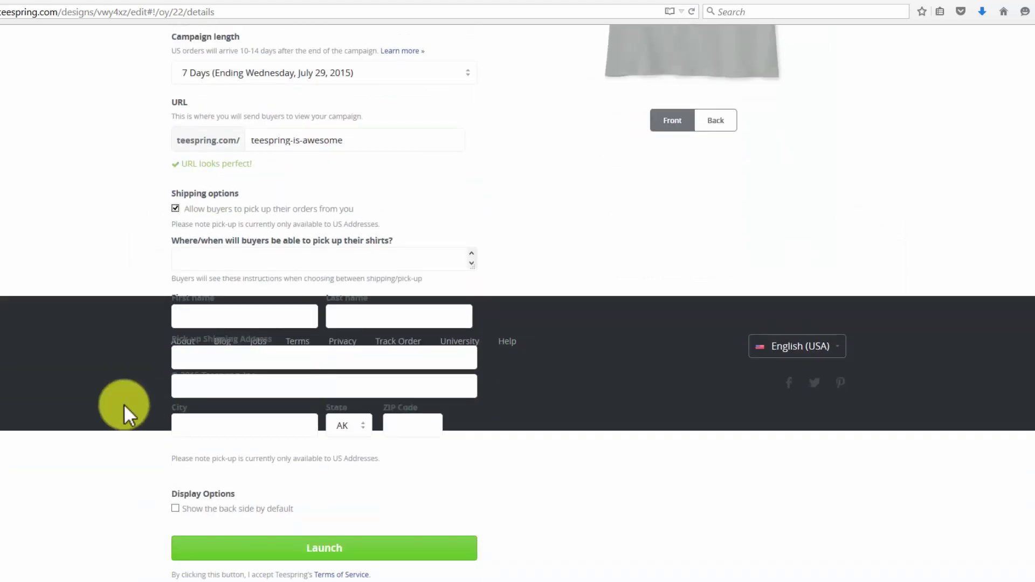
left_click(209, 314)
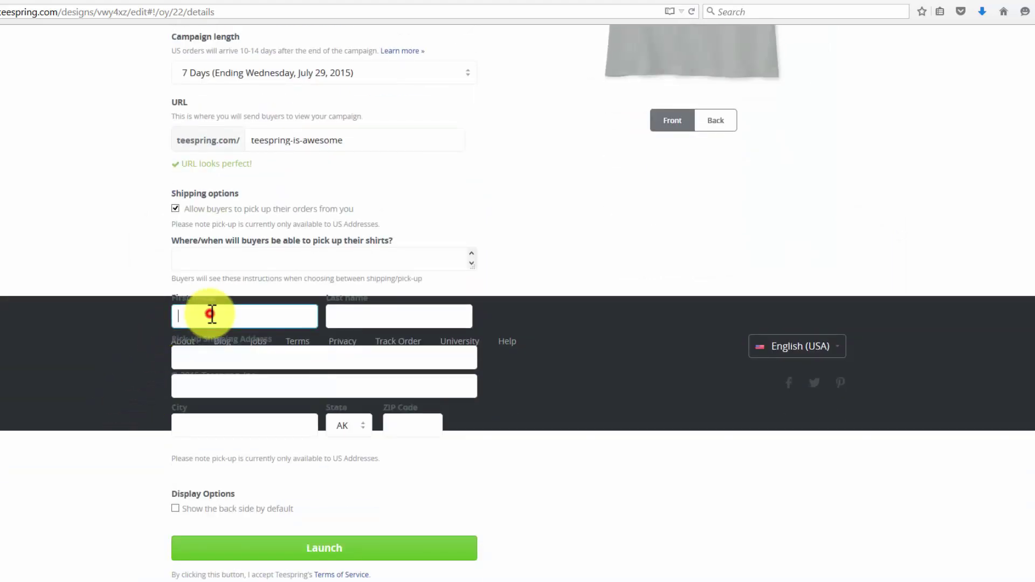
left_click(357, 314)
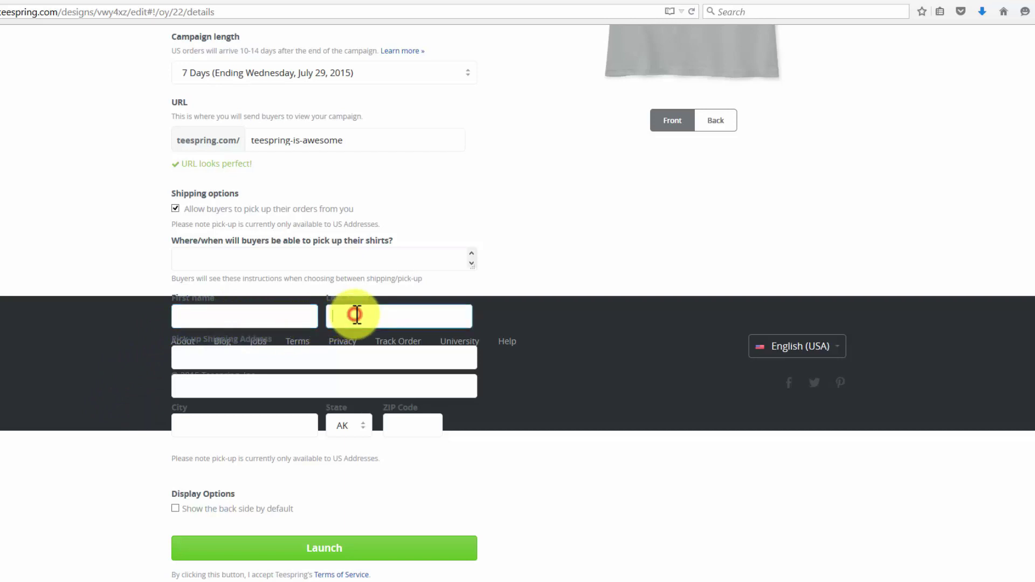
left_click(301, 353)
left_click(282, 385)
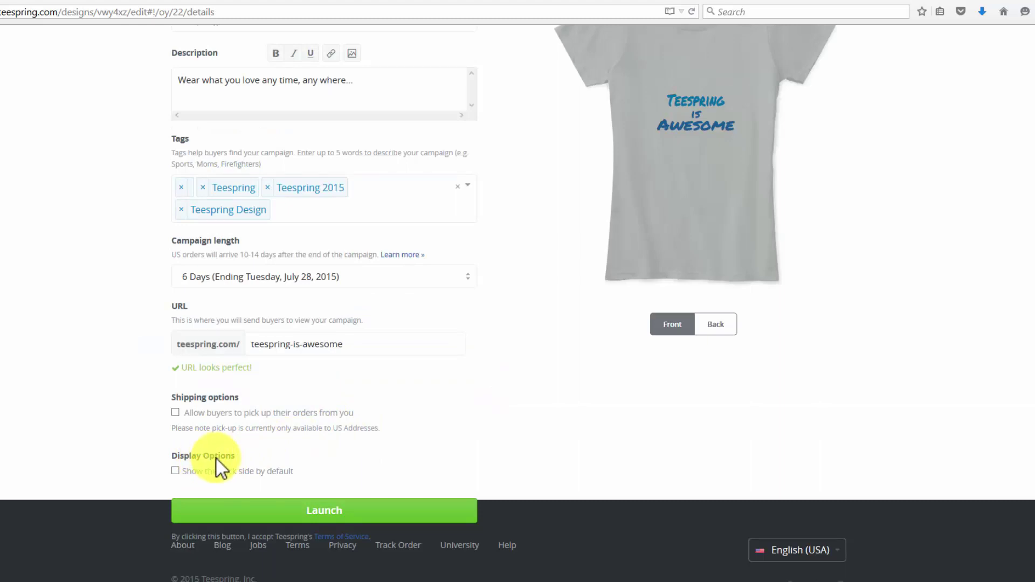
left_click(176, 472)
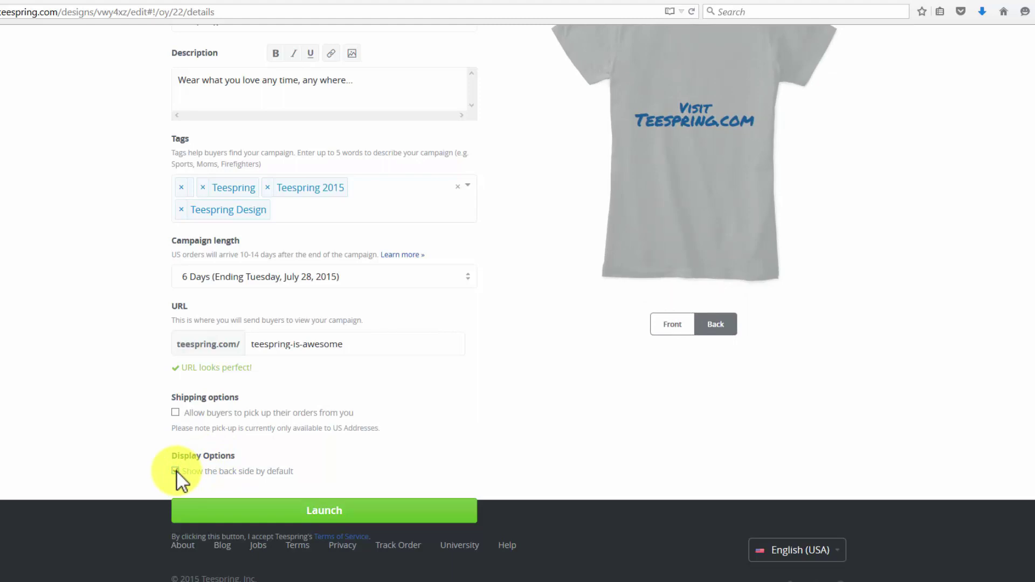
left_click(178, 472)
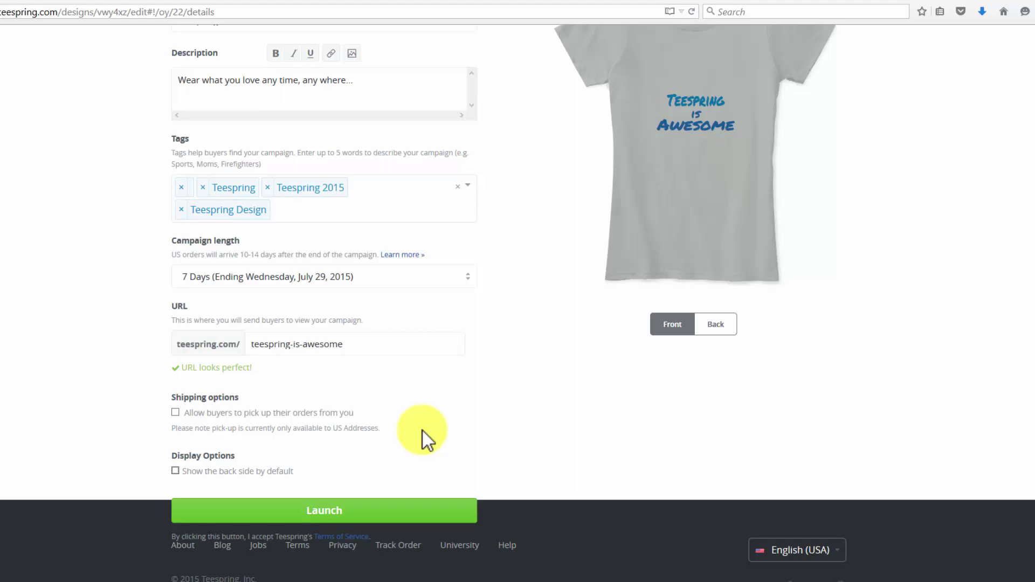
Launch the campaign and look over its published page
scroll(423, 431, "down", 2)
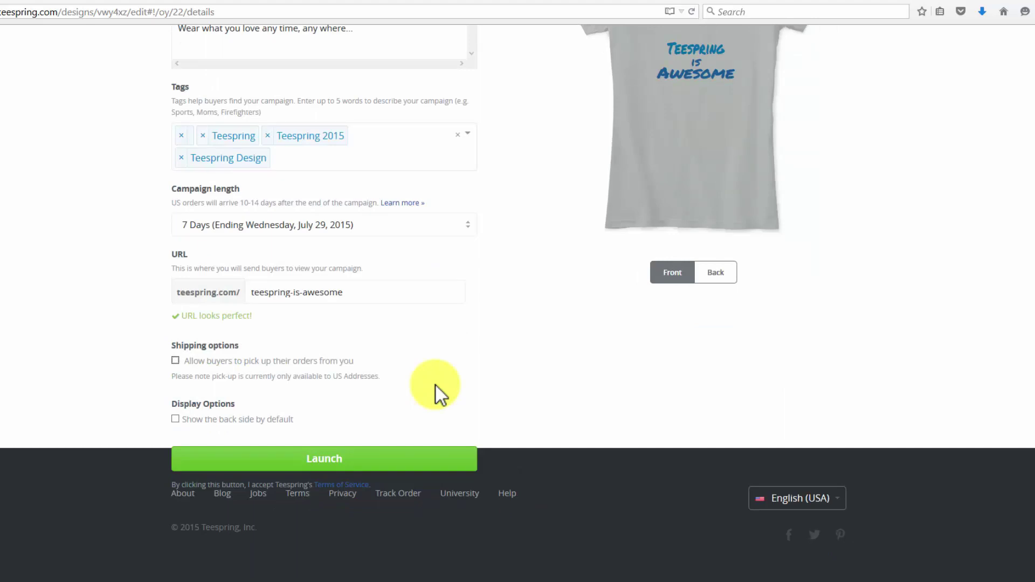
left_click(407, 464)
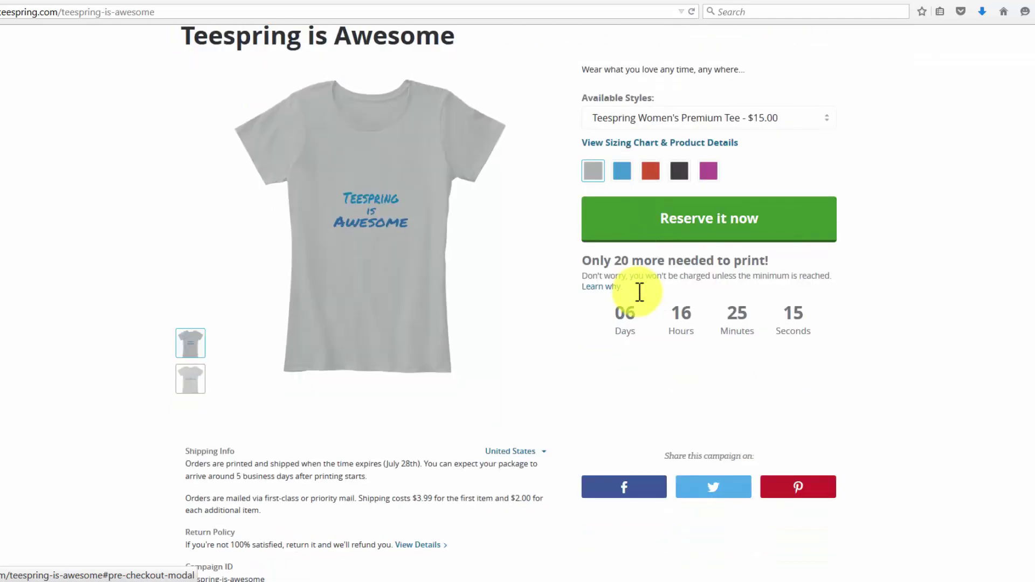
scroll(615, 302, "down", 3)
scroll(590, 305, "up", 3)
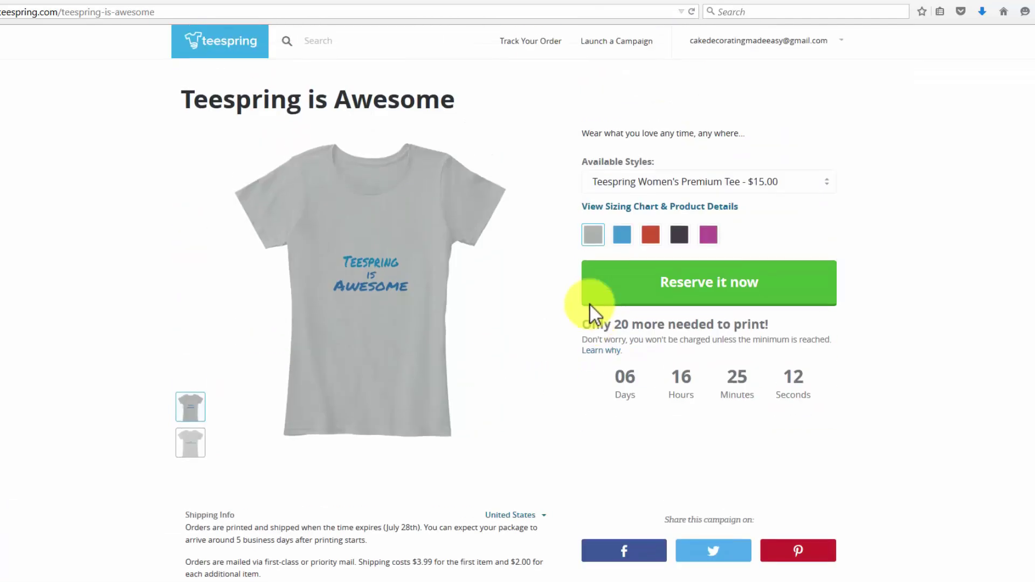
Open the account options from the published campaign page
left_click(841, 46)
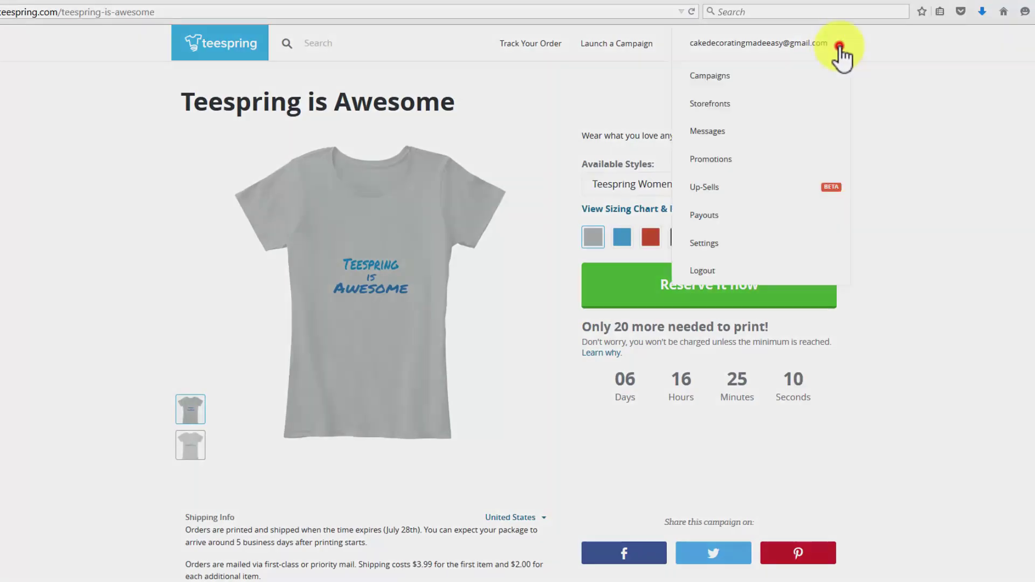